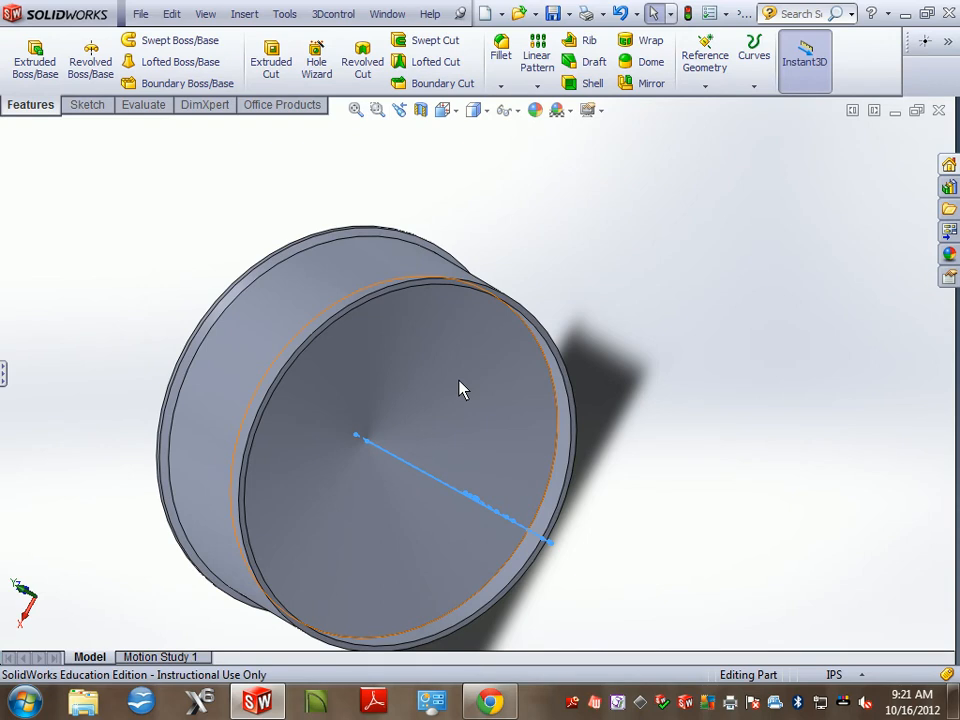
Inspect the revolved wheel from several angles and open the revolve's profile sketch for editing.
{"action": "scroll", "coordinate": [455, 400], "scroll_direction": "up", "scroll_amount": 2}
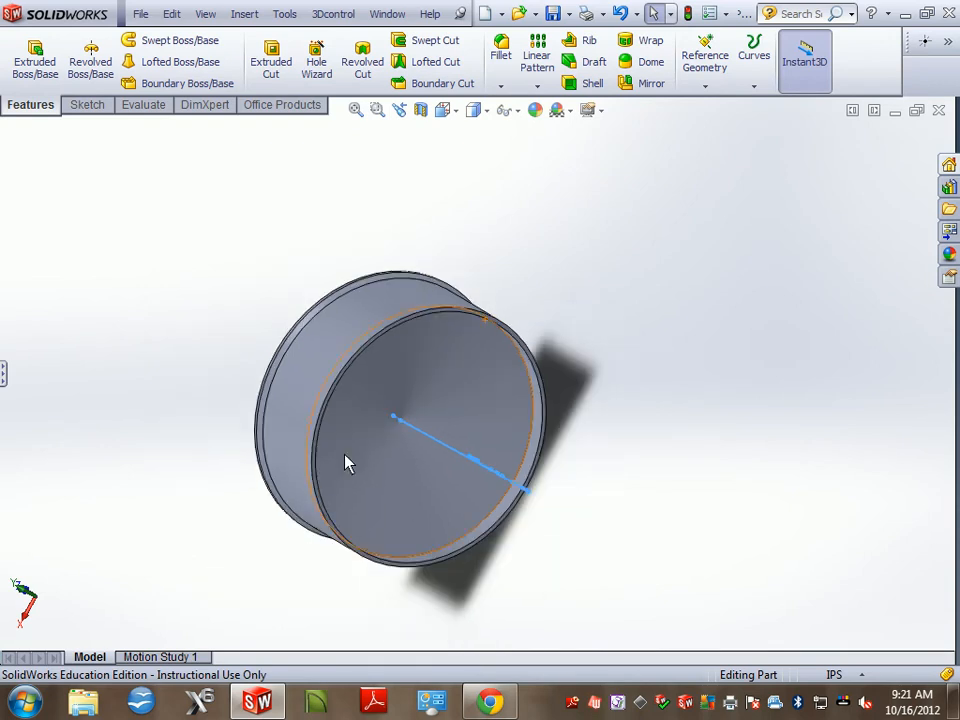
{"action": "scroll", "coordinate": [345, 463], "scroll_direction": "down", "scroll_amount": 2}
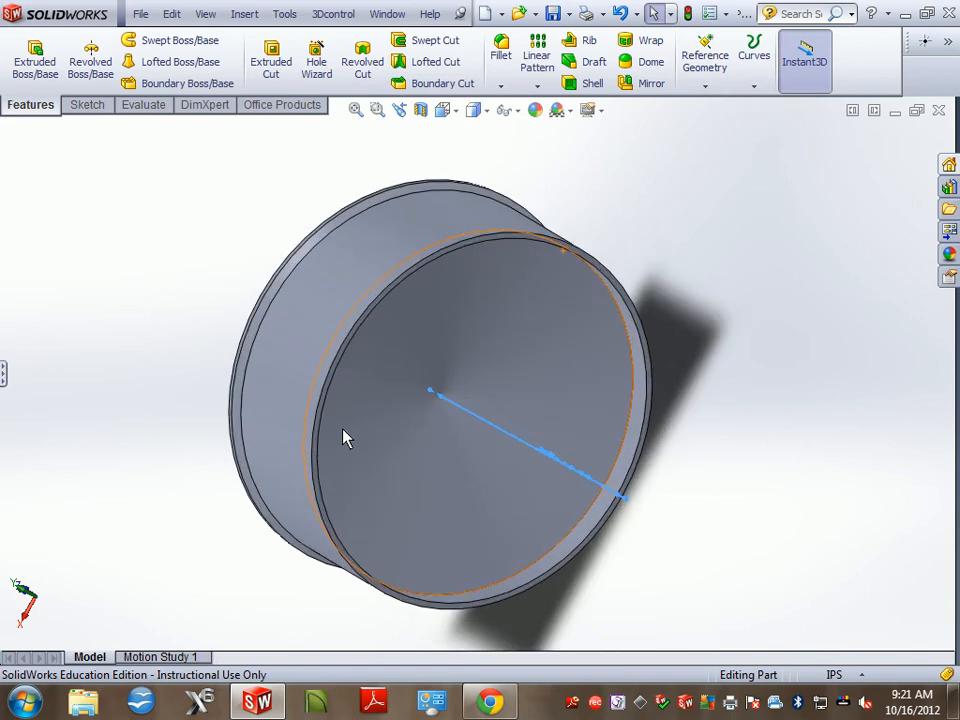
{"action": "mouse_move", "coordinate": [343, 437]}
{"action": "middle_mouse_down"}
{"action": "mouse_move", "coordinate": [510, 439]}
{"action": "mouse_move", "coordinate": [598, 424]}
{"action": "mouse_move", "coordinate": [612, 340]}
{"action": "mouse_move", "coordinate": [546, 281]}
{"action": "mouse_move", "coordinate": [499, 199]}
{"action": "mouse_move", "coordinate": [462, 170]}
{"action": "mouse_move", "coordinate": [431, 171]}
{"action": "middle_mouse_up"}
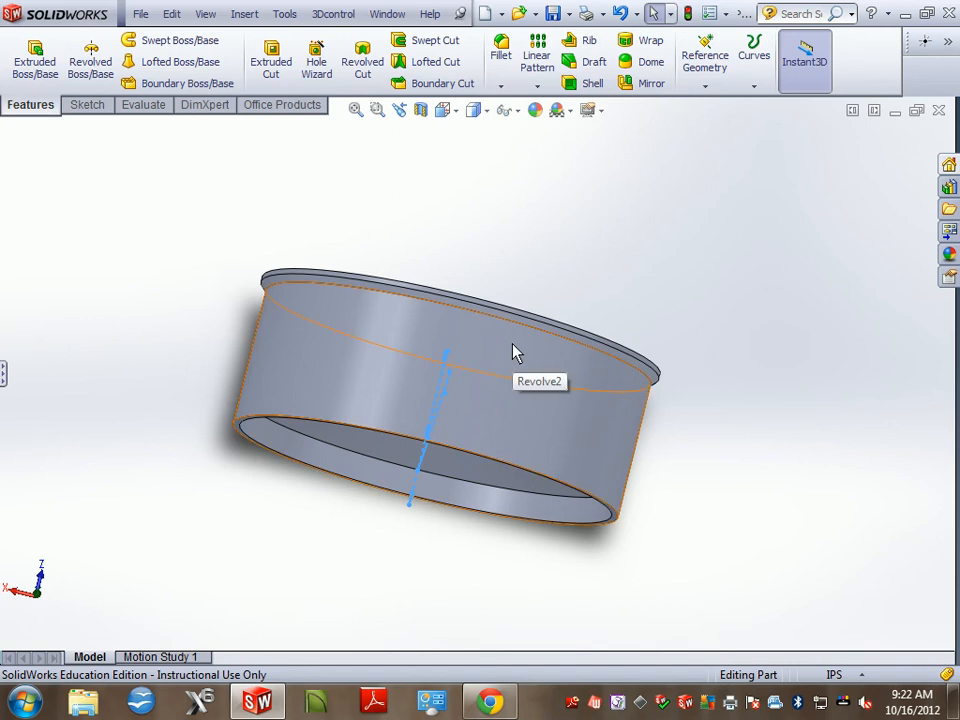
{"action": "middle_click_drag", "start_coordinate": [480, 366], "coordinate": [476, 236]}
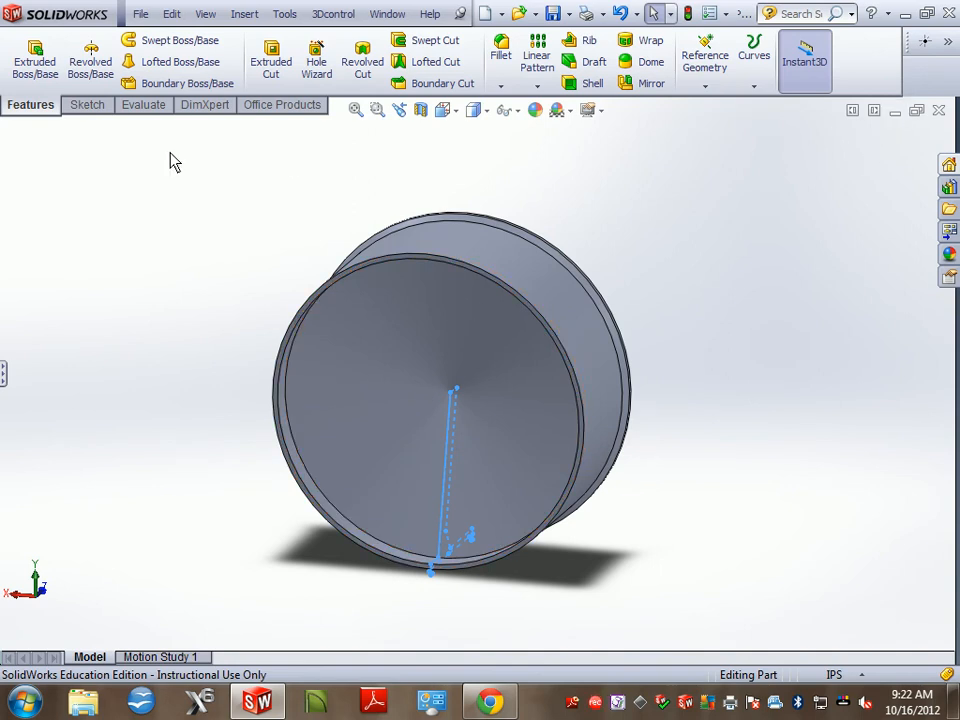
{"action": "left_click", "coordinate": [4, 374]}
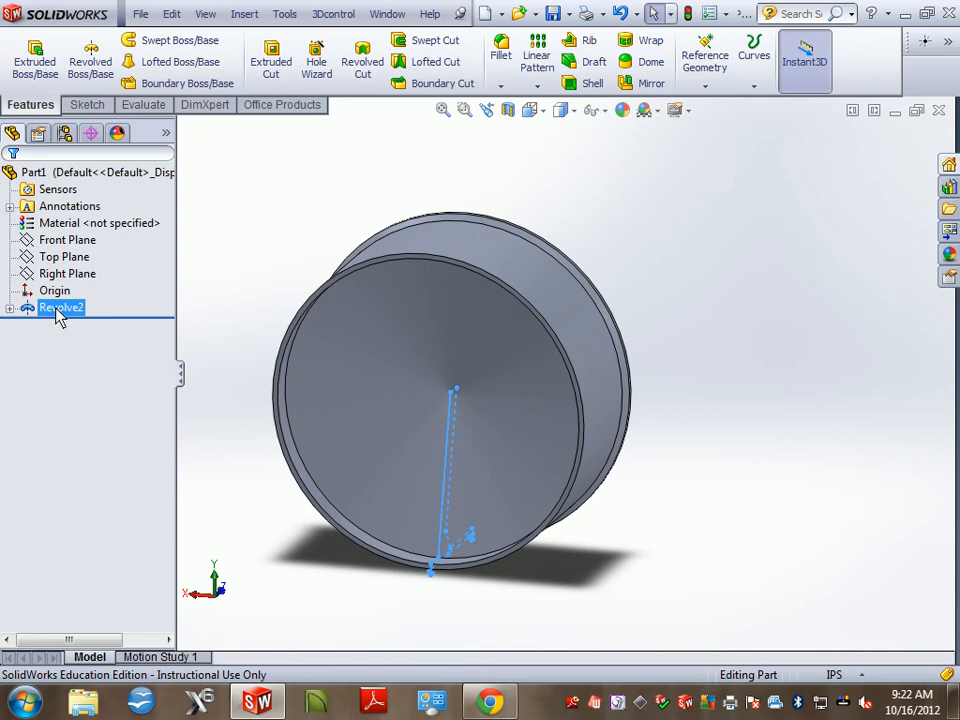
{"action": "left_click", "coordinate": [10, 309]}
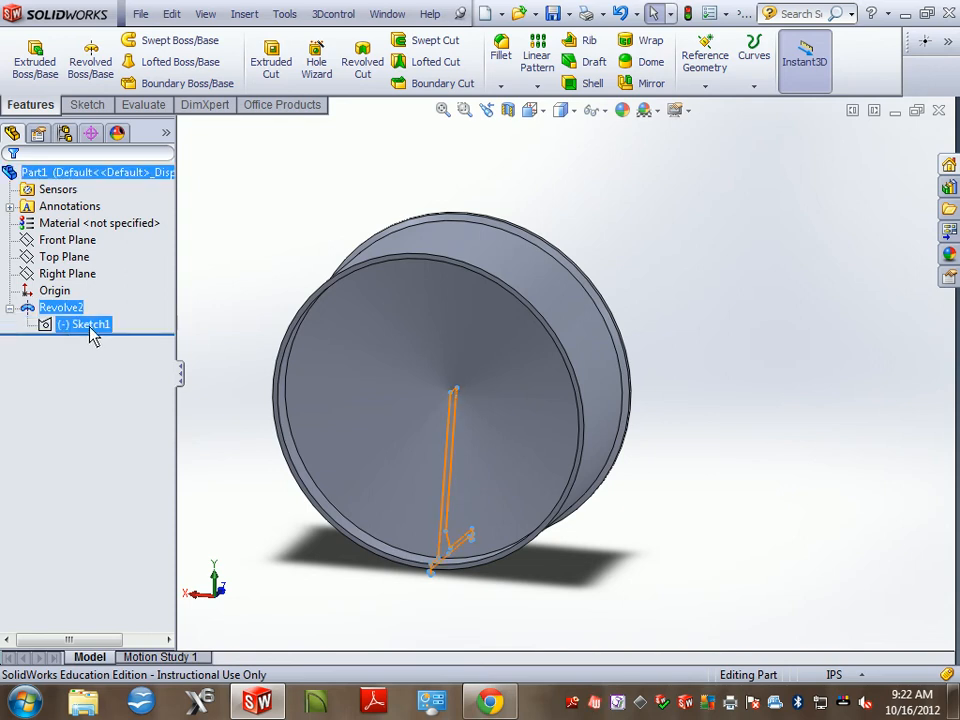
{"action": "right_click", "coordinate": [82, 325]}
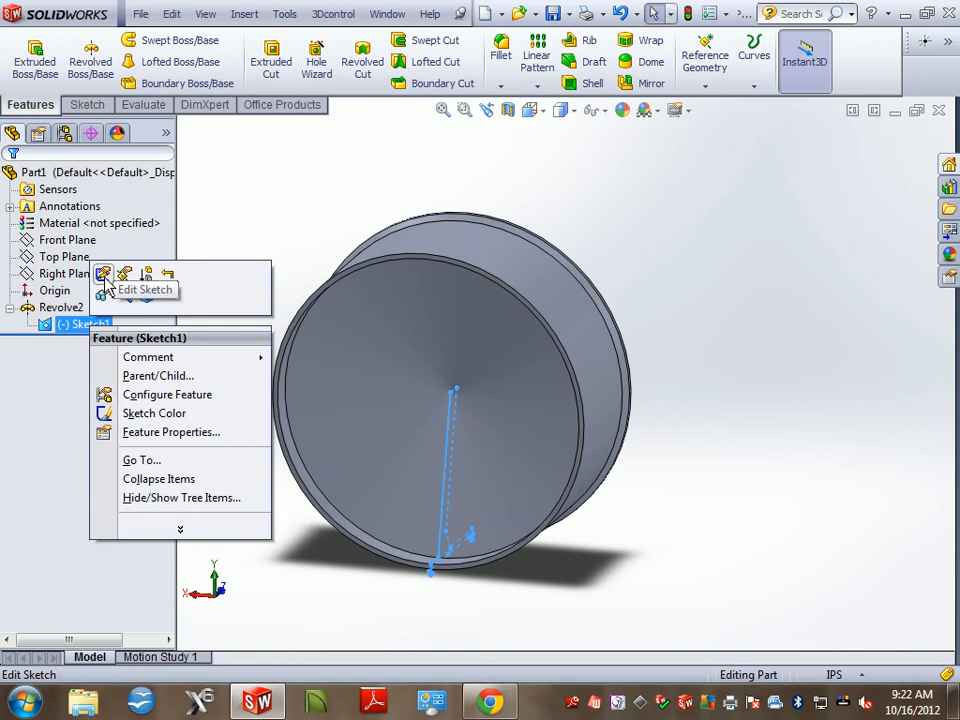
{"action": "left_click", "coordinate": [104, 282]}
View the wheel's profile sketch straight on and reposition its 9.00 in dimension for review.
{"action": "mouse_move", "coordinate": [714, 379]}
{"action": "middle_mouse_down"}
{"action": "mouse_move", "coordinate": [766, 386]}
{"action": "mouse_move", "coordinate": [694, 386]}
{"action": "mouse_move", "coordinate": [658, 356]}
{"action": "mouse_move", "coordinate": [664, 349]}
{"action": "middle_mouse_up"}
{"action": "scroll", "coordinate": [664, 349], "scroll_direction": "down", "scroll_amount": 2}
{"action": "scroll", "coordinate": [470, 400], "scroll_direction": "up", "scroll_amount": 2}
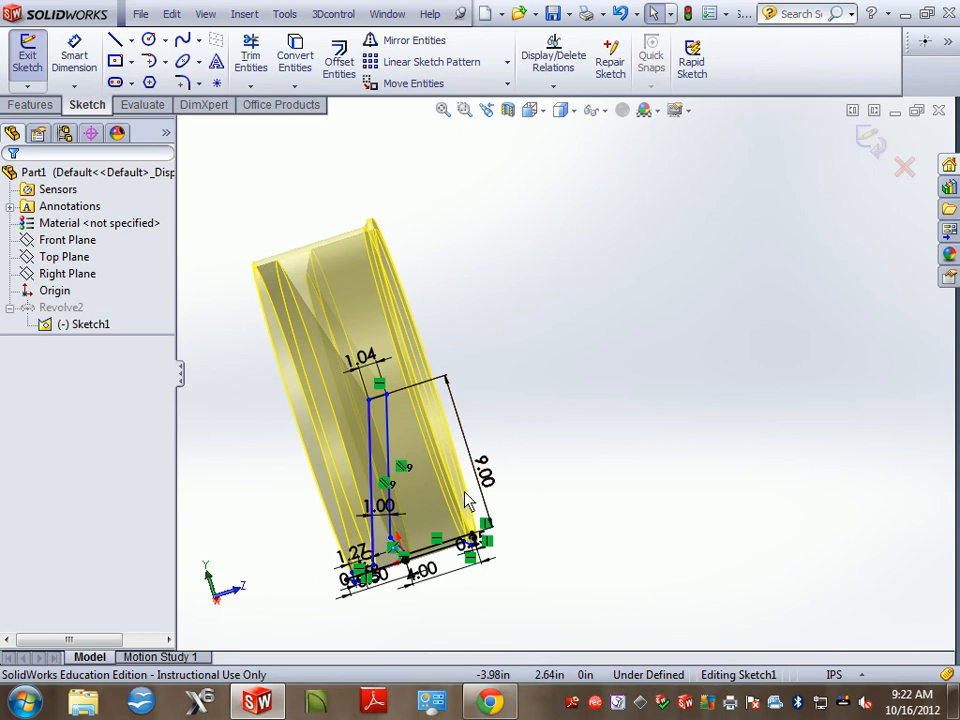
{"action": "key", "text": "space"}
{"action": "left_click", "coordinate": [560, 431]}
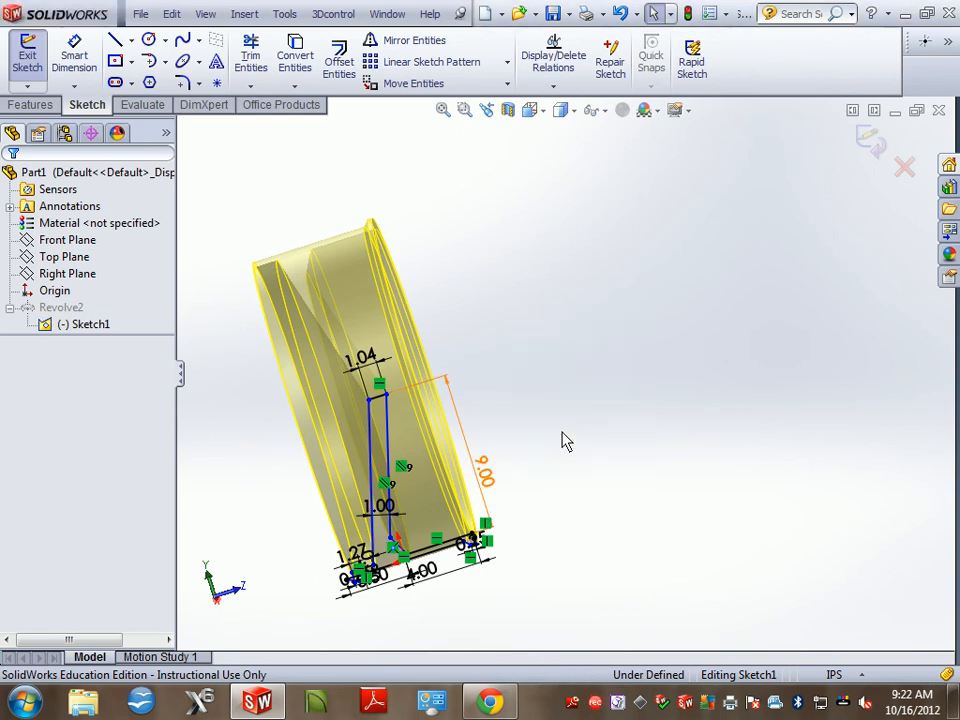
{"action": "left_click_drag", "start_coordinate": [467, 503], "coordinate": [482, 467]}
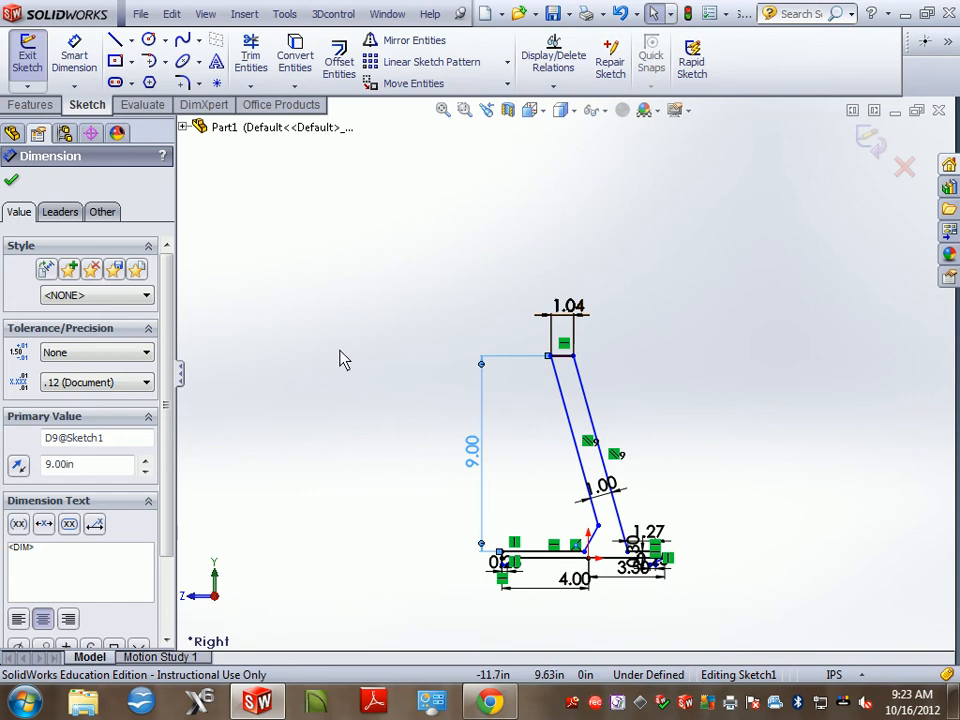
Minimize the finished wheel part and create a new part document.
{"action": "left_click", "coordinate": [874, 111]}
{"action": "left_click", "coordinate": [138, 14]}
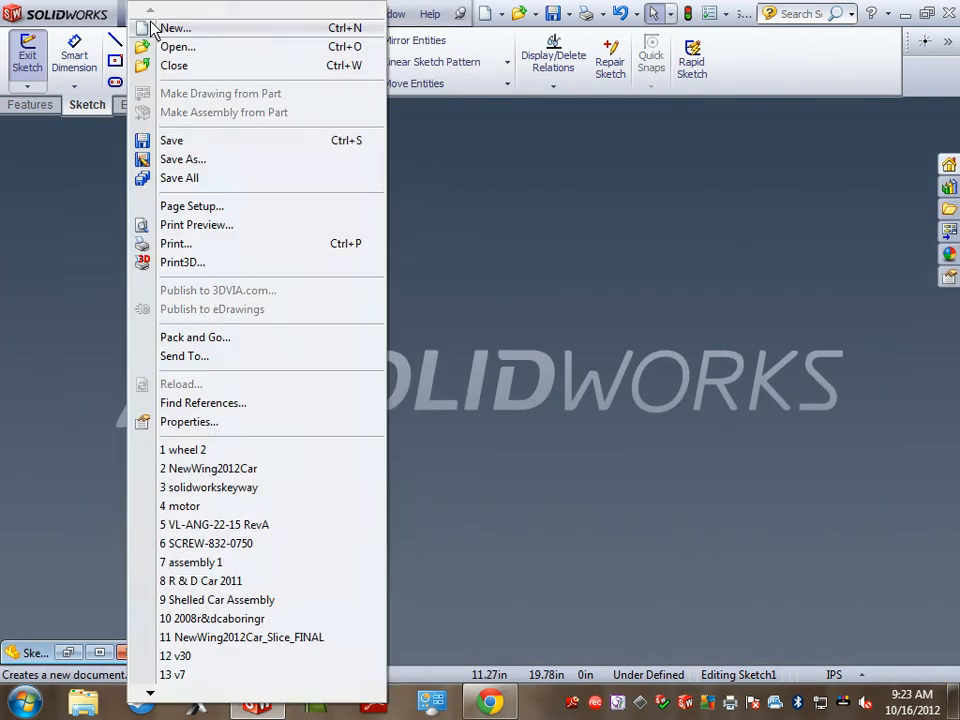
{"action": "left_click", "coordinate": [143, 28]}
{"action": "left_click", "coordinate": [560, 503]}
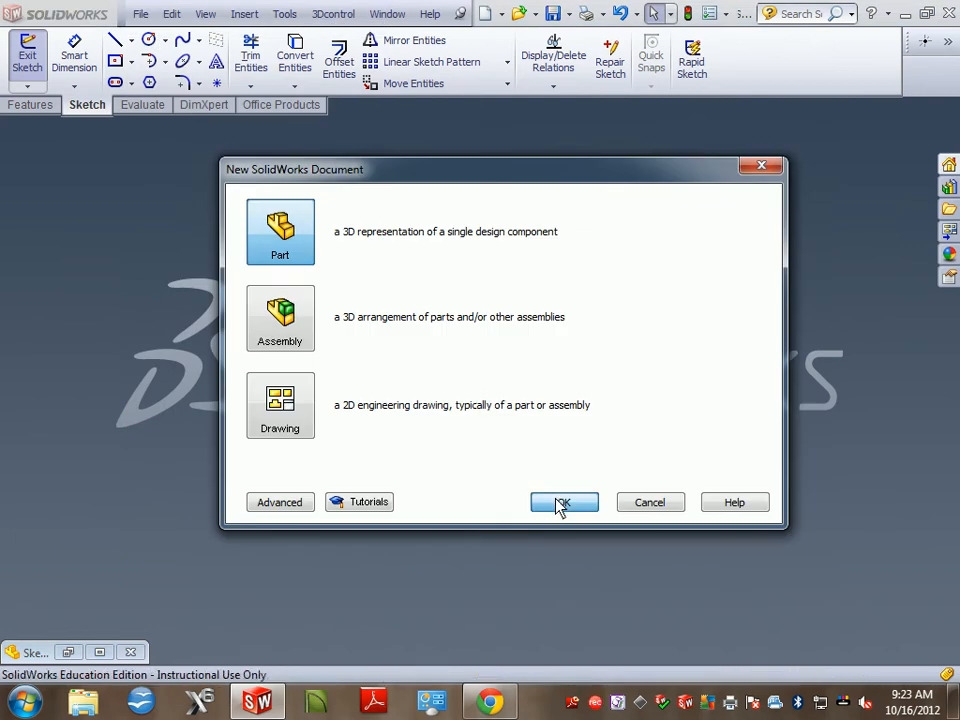
Select the Right Plane of the new part and orient the view normal to it.
{"action": "left_click", "coordinate": [62, 258]}
{"action": "left_click", "coordinate": [68, 273]}
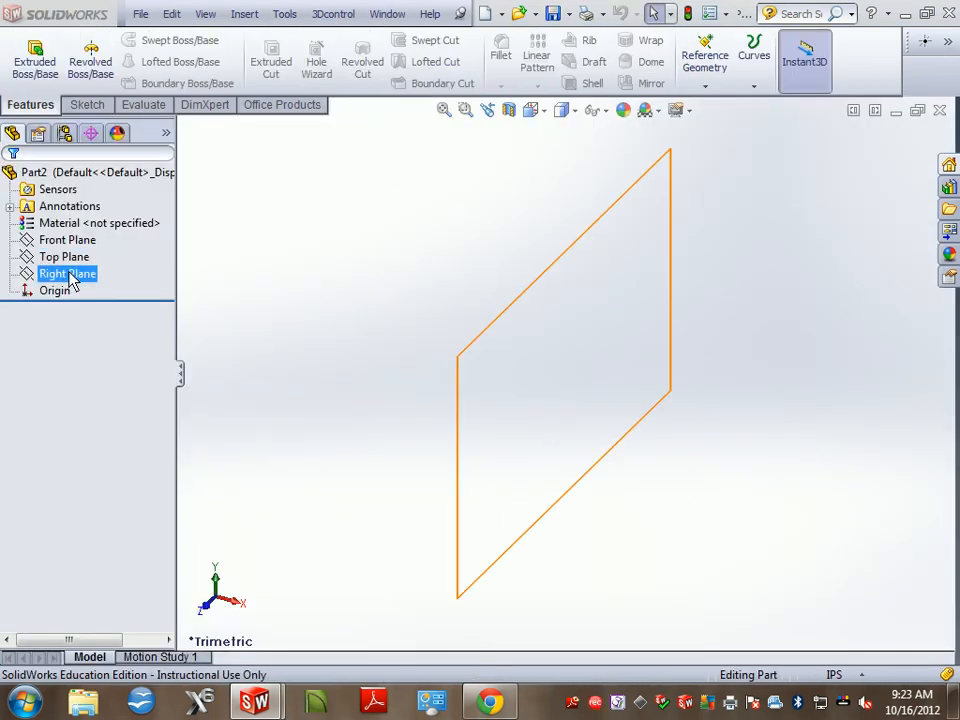
{"action": "right_click", "coordinate": [68, 276]}
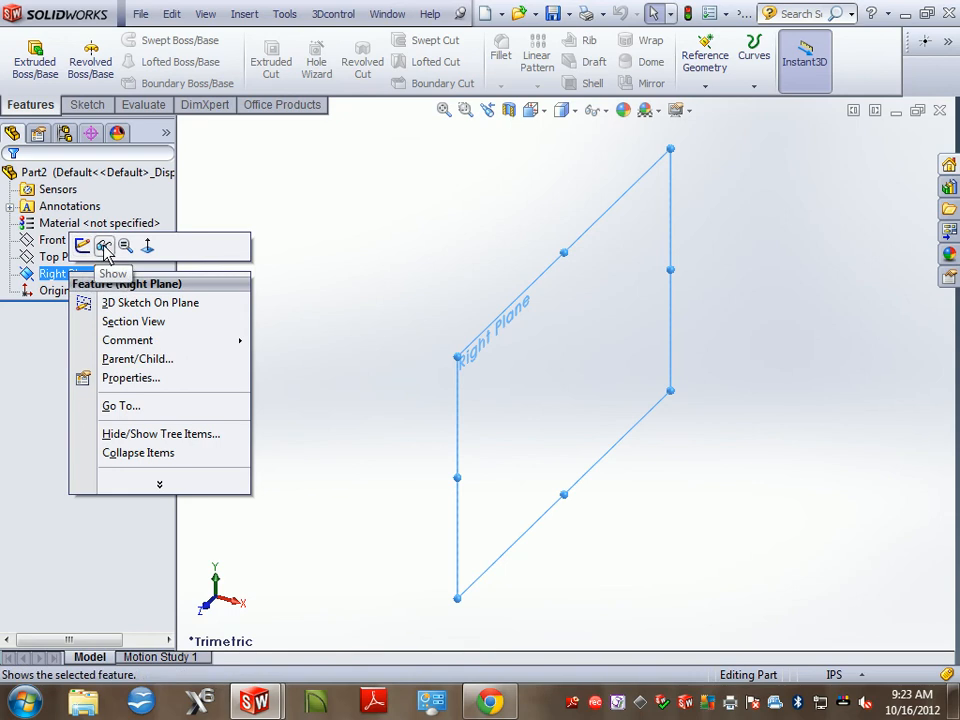
{"action": "key", "text": "Escape"}
{"action": "key", "text": "space"}
{"action": "left_click", "coordinate": [404, 446]}
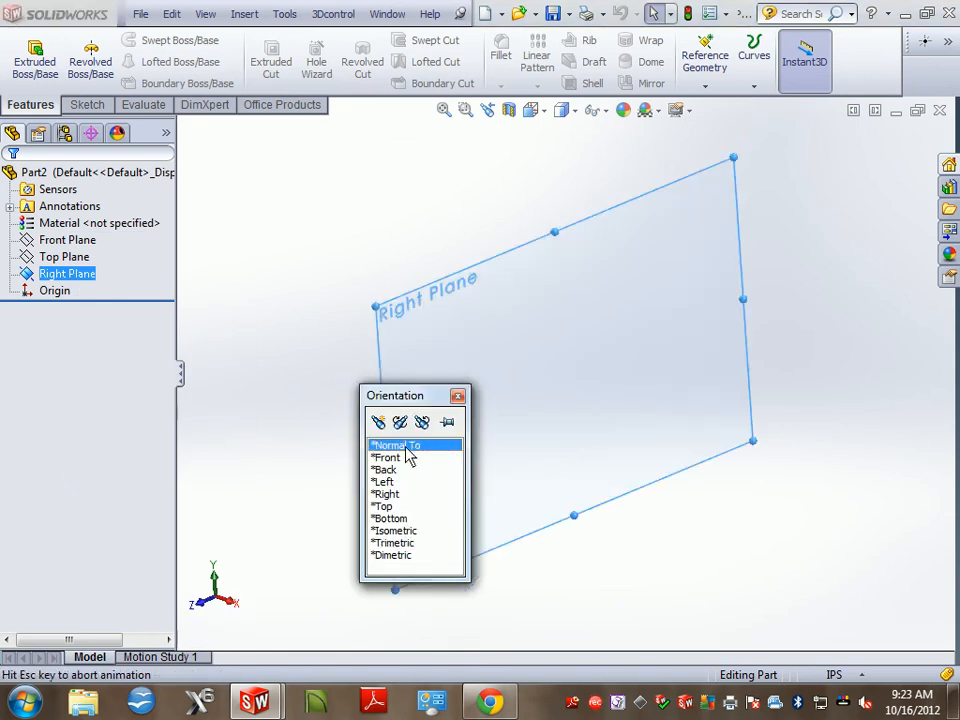
Sketch two horizontal lines from the origin on the Right Plane, about 1.68 in to the left and about 1.34 in to the right.
{"action": "left_click", "coordinate": [100, 104]}
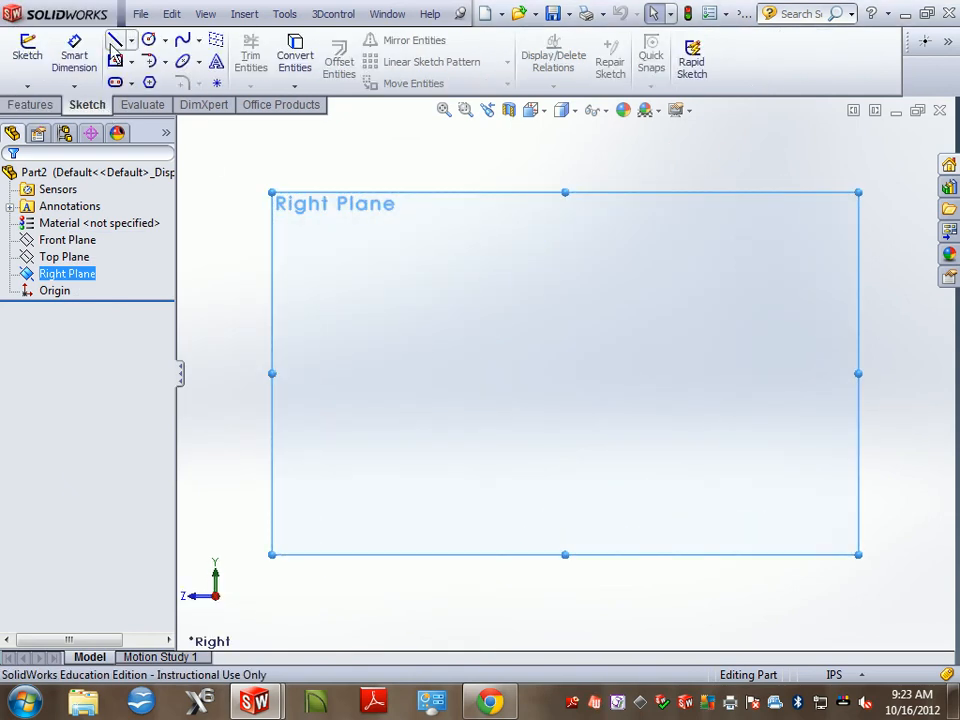
{"action": "left_click", "coordinate": [113, 42]}
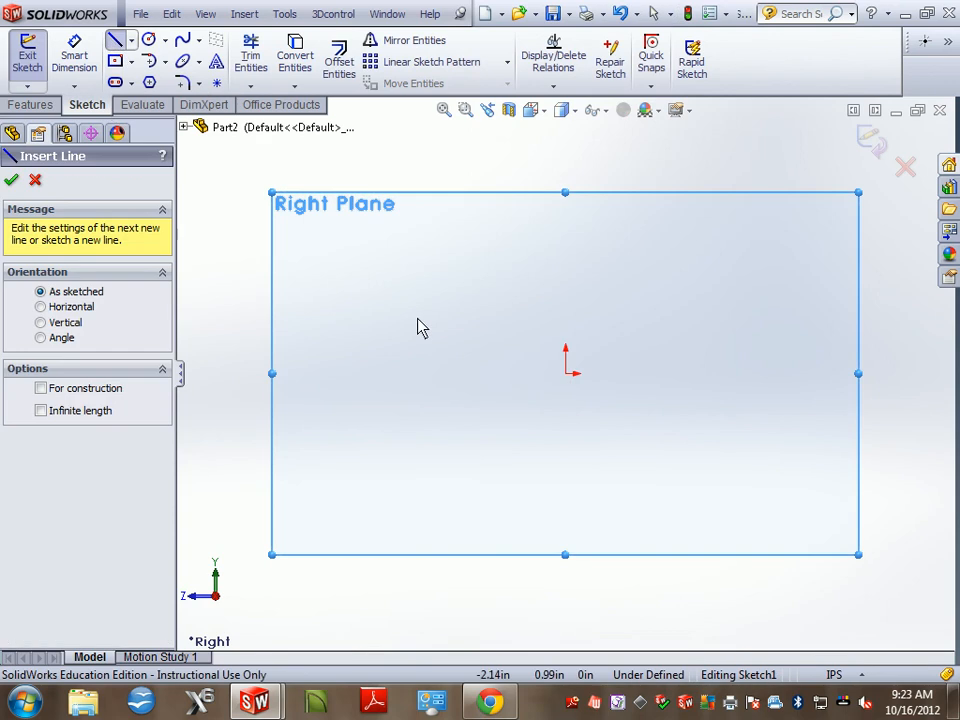
{"action": "left_click", "coordinate": [565, 375]}
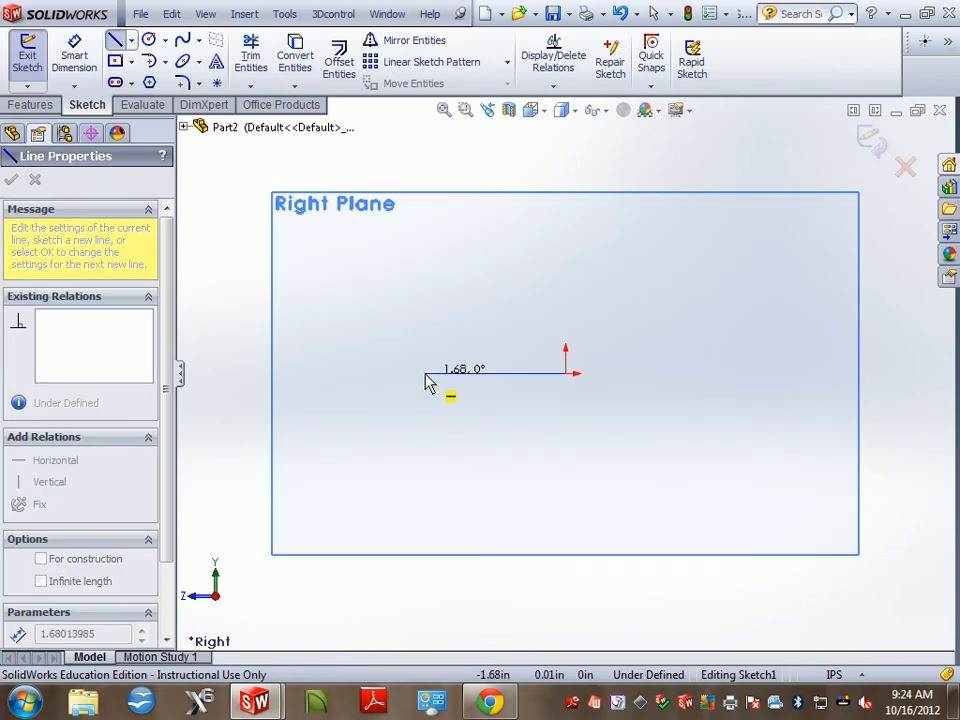
{"action": "left_click", "coordinate": [425, 376]}
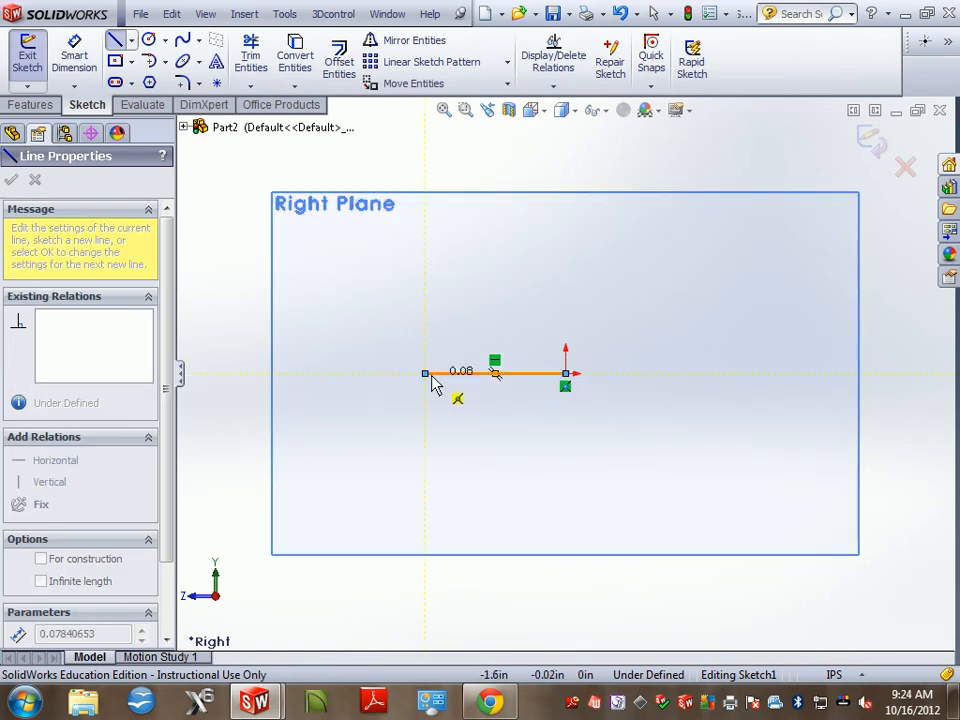
{"action": "key", "text": "Escape"}
{"action": "left_click", "coordinate": [119, 42]}
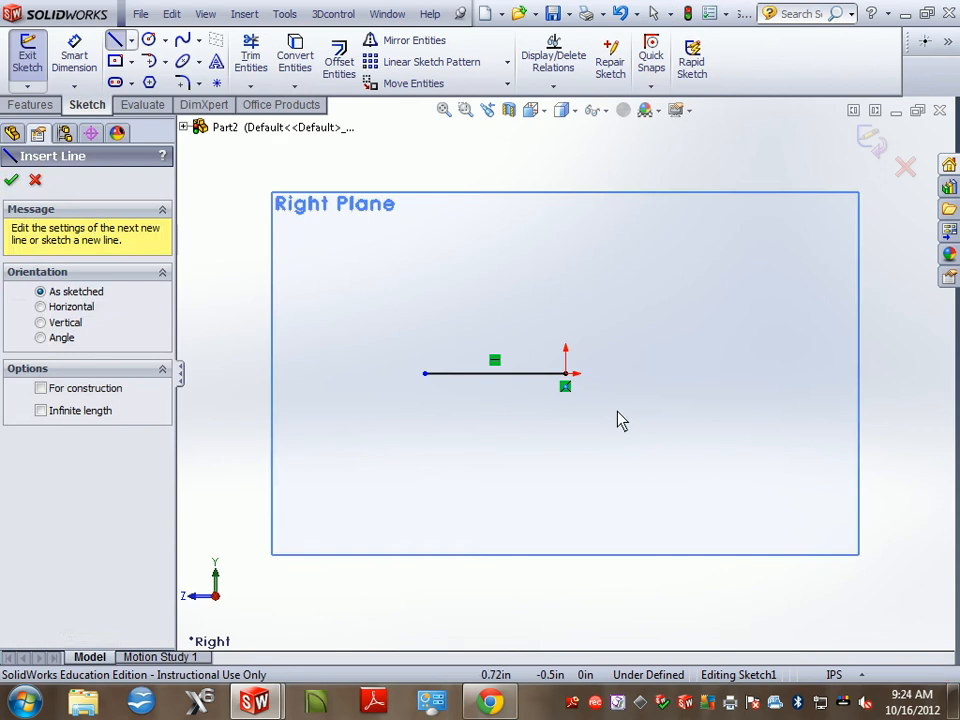
{"action": "left_click", "coordinate": [566, 376]}
{"action": "left_click", "coordinate": [678, 375]}
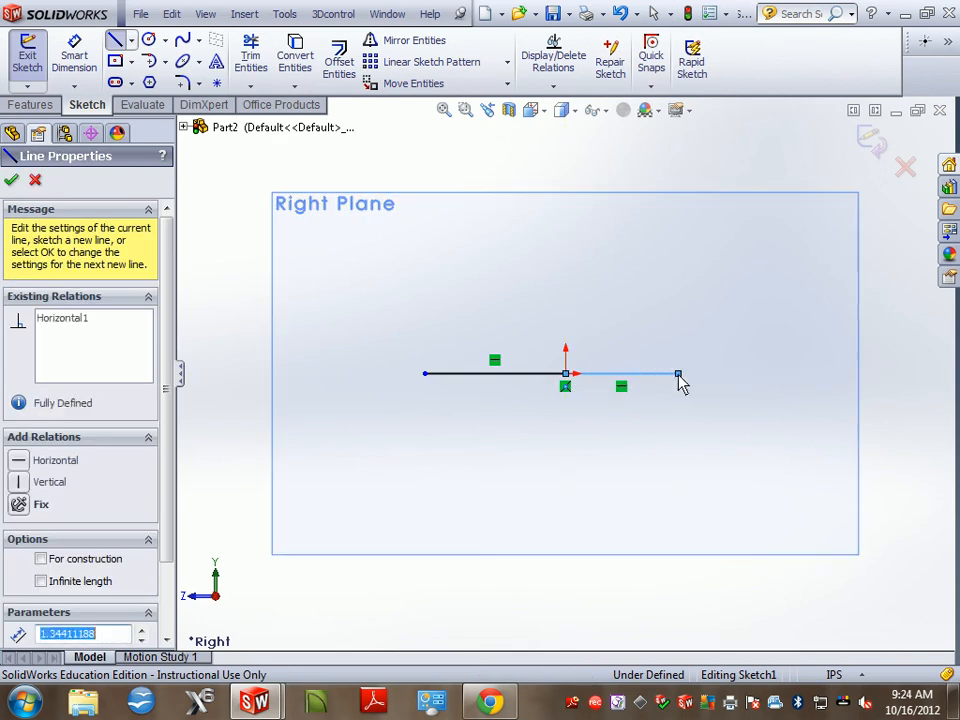
Try to dimension the length of the line left of the origin and delete that dimension.
{"action": "left_click", "coordinate": [74, 50]}
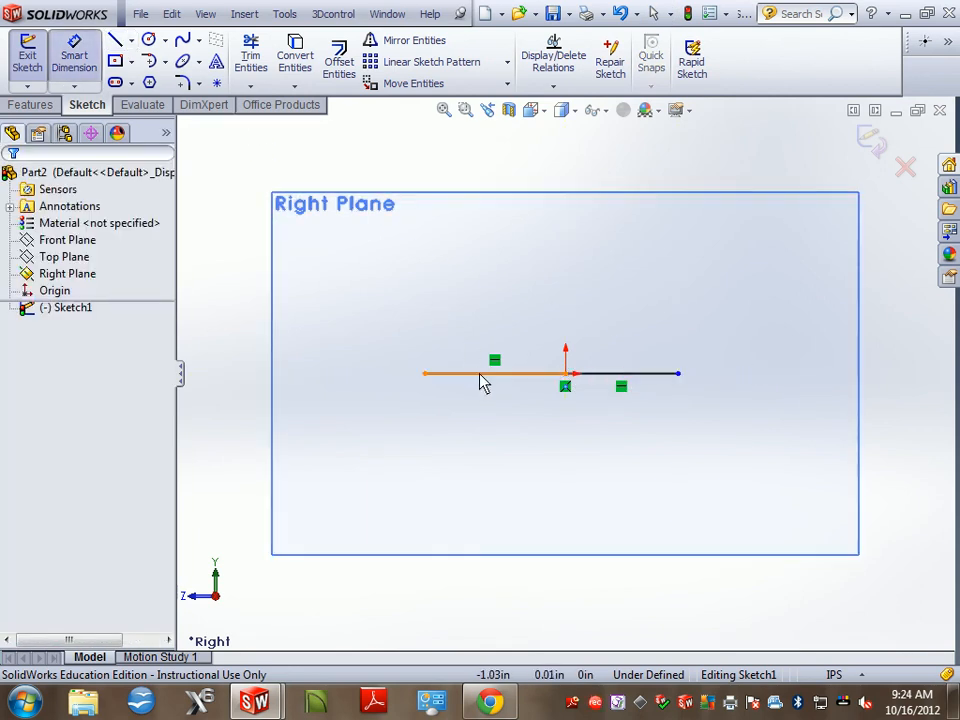
{"action": "left_click", "coordinate": [481, 374]}
{"action": "left_click", "coordinate": [481, 413]}
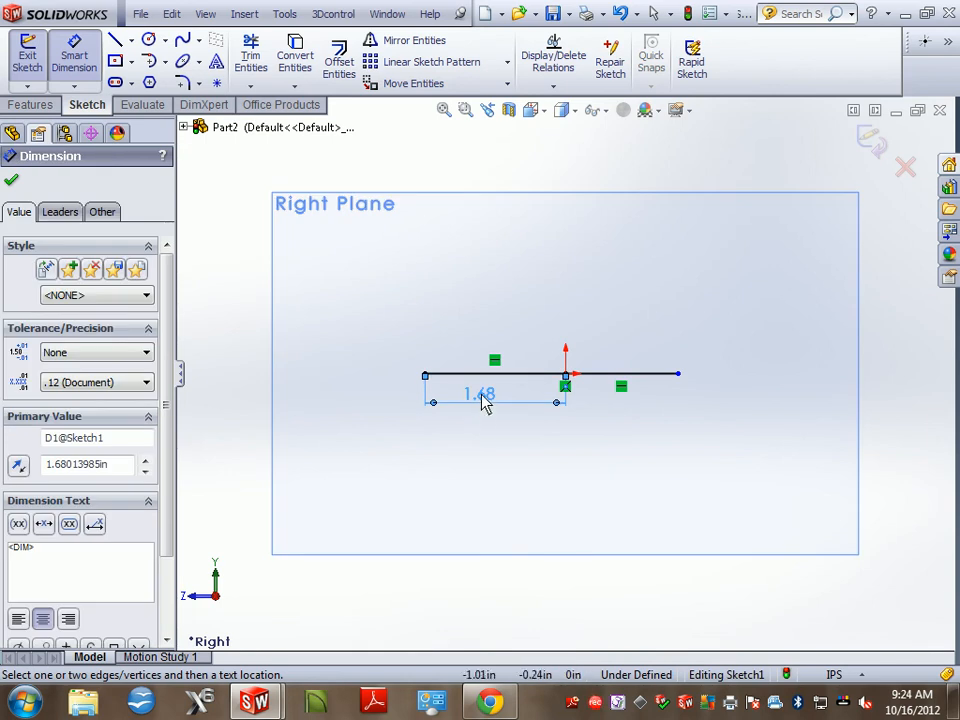
{"action": "key", "text": "Escape"}
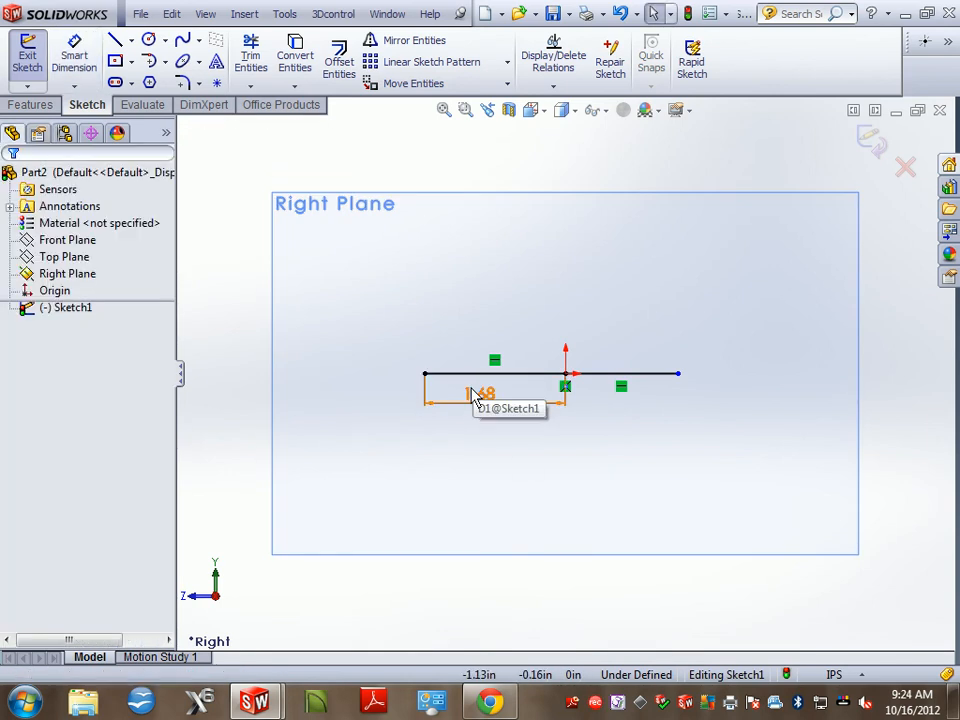
{"action": "left_click", "coordinate": [482, 396]}
{"action": "key", "text": "Escape"}
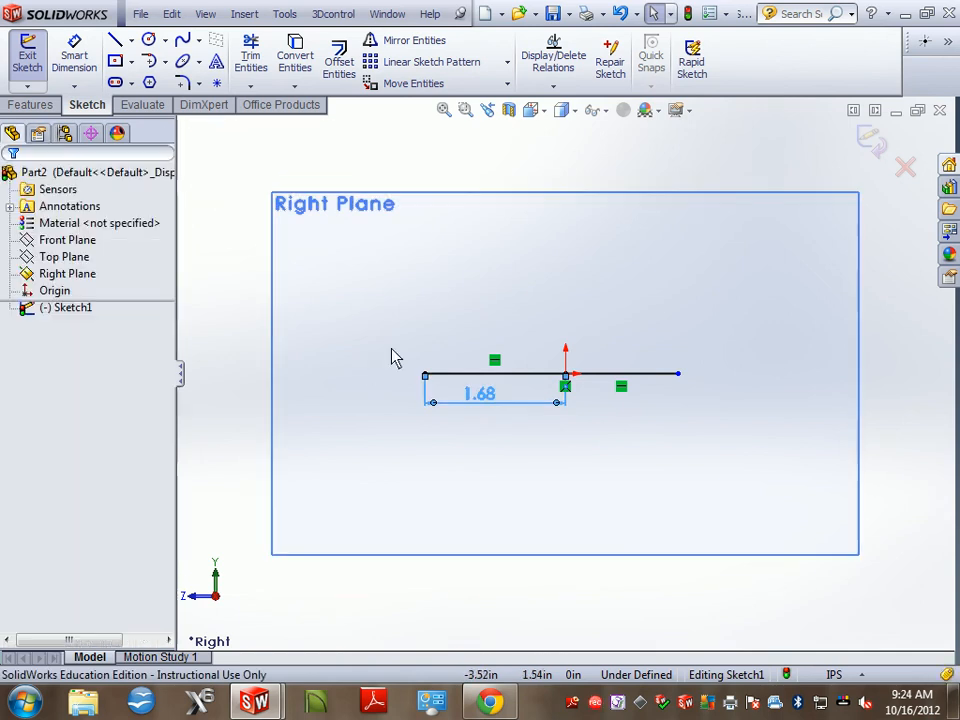
{"action": "left_click", "coordinate": [498, 401]}
{"action": "key", "text": "Delete"}
Dimension the horizontal line right of the origin to a length of 4 in.
{"action": "left_click", "coordinate": [74, 52]}
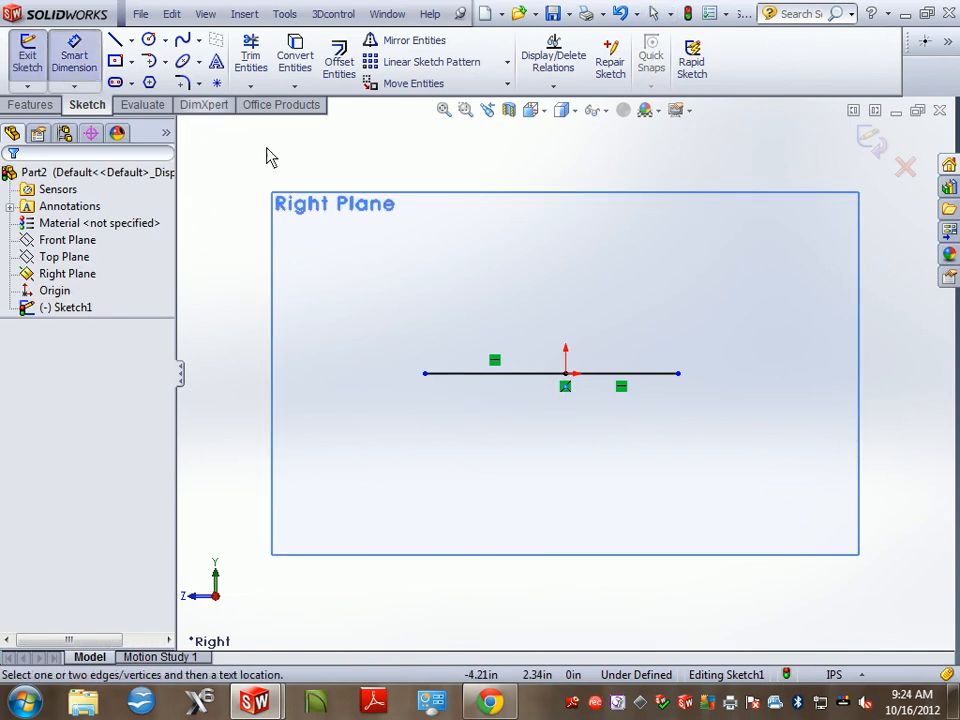
{"action": "left_click", "coordinate": [658, 374]}
{"action": "left_click", "coordinate": [652, 423]}
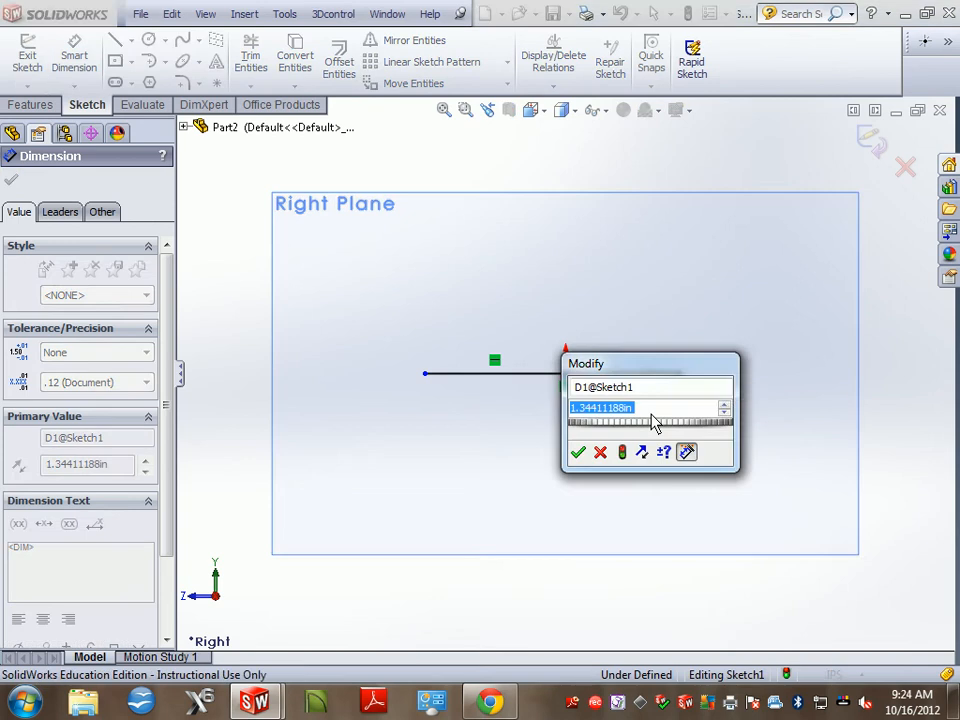
{"action": "type", "text": "4"}
{"action": "key", "text": "Return"}
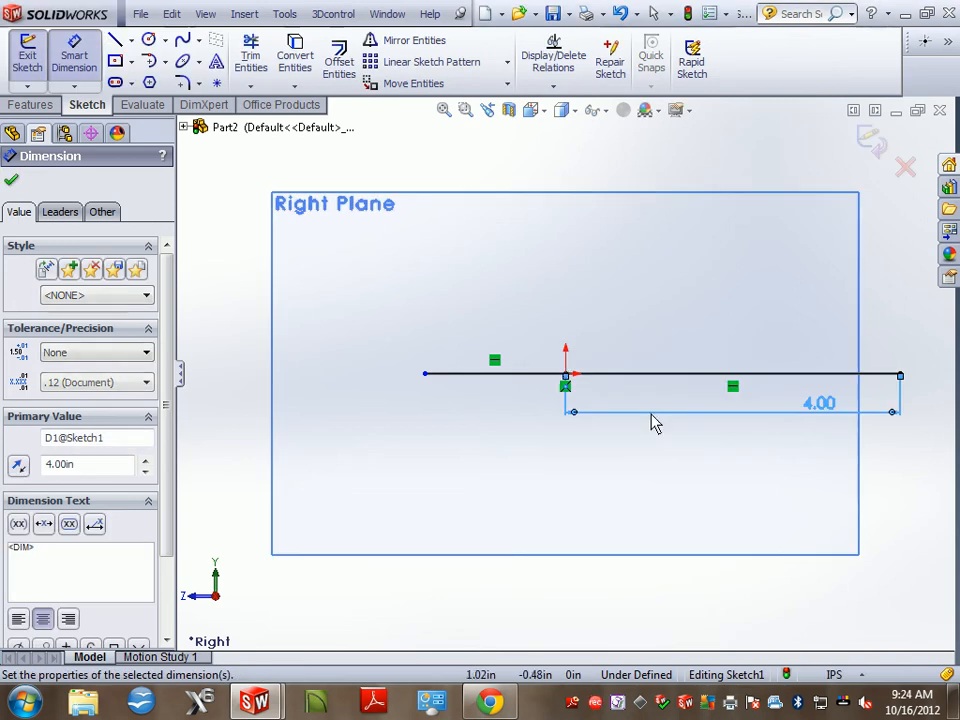
Dimension the line left of the origin again, and delete both that dimension and the line.
{"action": "left_click", "coordinate": [537, 380]}
{"action": "left_click", "coordinate": [537, 415]}
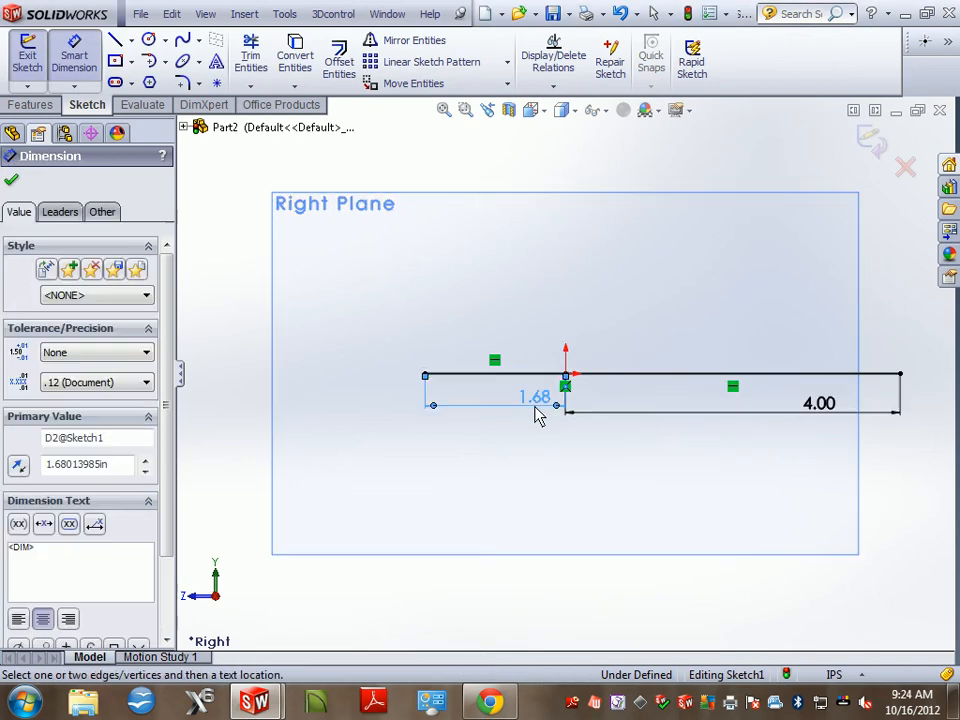
{"action": "key", "text": "Escape"}
{"action": "left_click", "coordinate": [535, 410]}
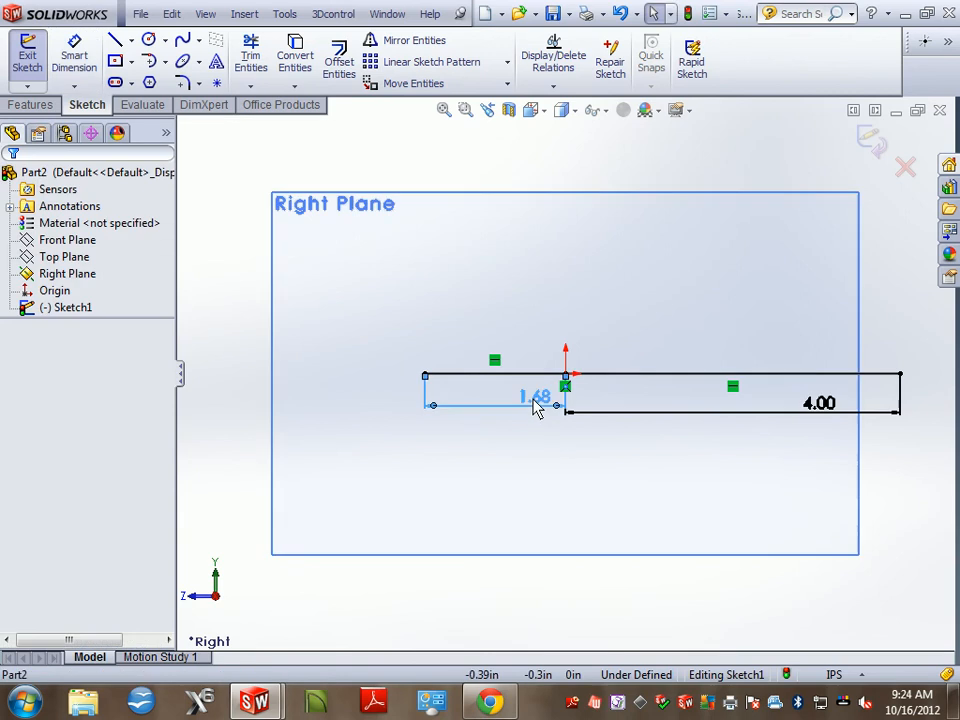
{"action": "key", "text": "Delete"}
{"action": "left_click", "coordinate": [528, 375]}
{"action": "key", "text": "Delete"}
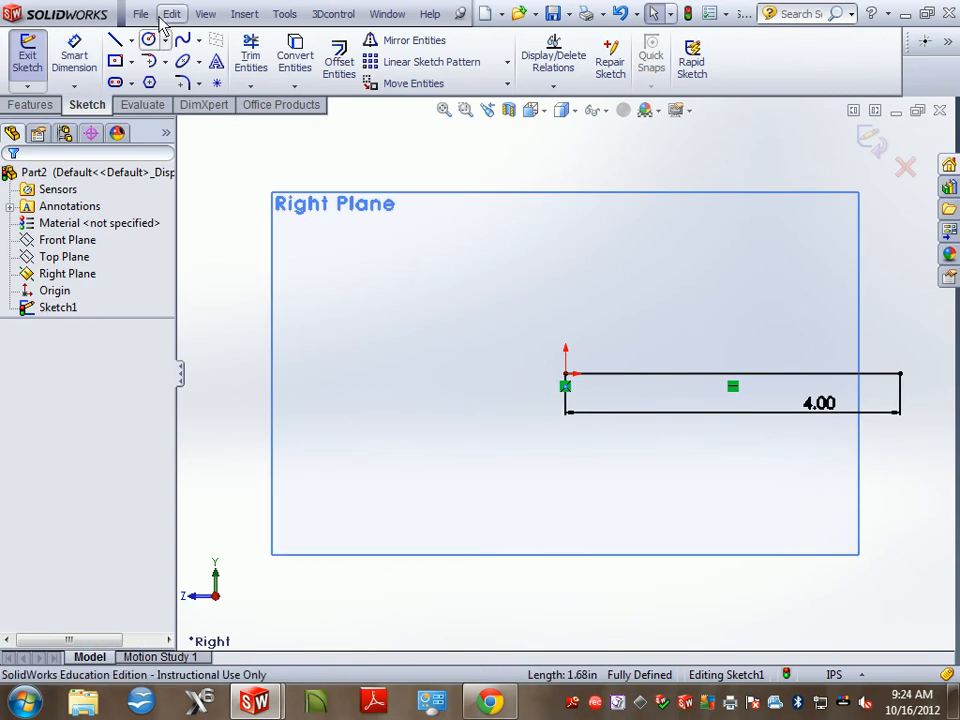
Redraw the horizontal line from the origin to the left, about 1.22 in long.
{"action": "left_click", "coordinate": [115, 39]}
{"action": "left_click", "coordinate": [565, 374]}
{"action": "left_click", "coordinate": [463, 373]}
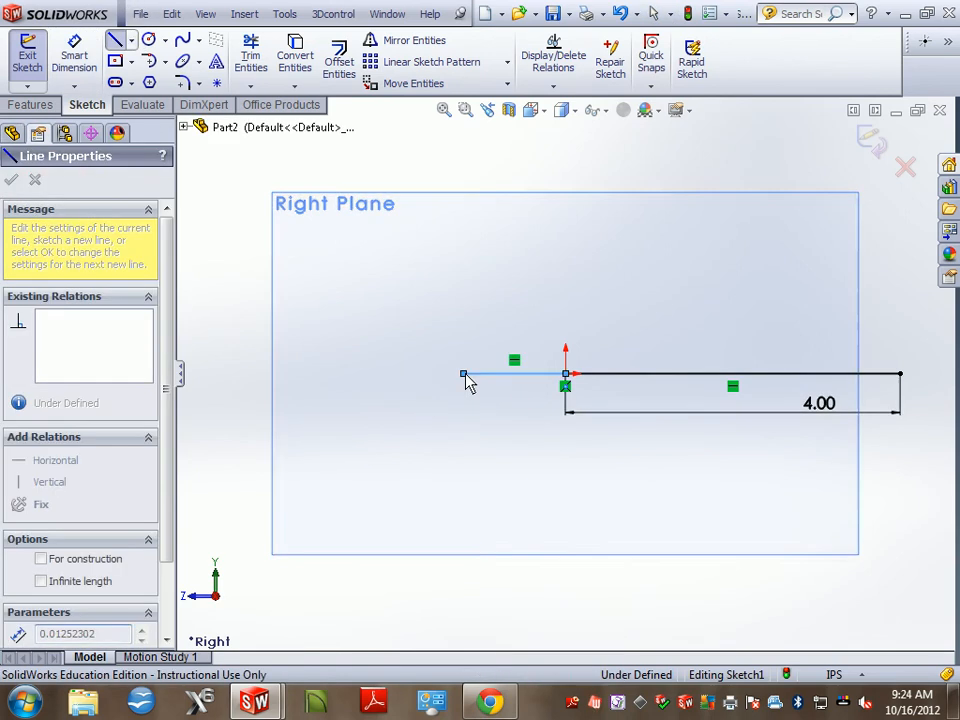
Dimension the length of the horizontal line left of the origin, placing the dimension below the line.
{"action": "left_click", "coordinate": [75, 50]}
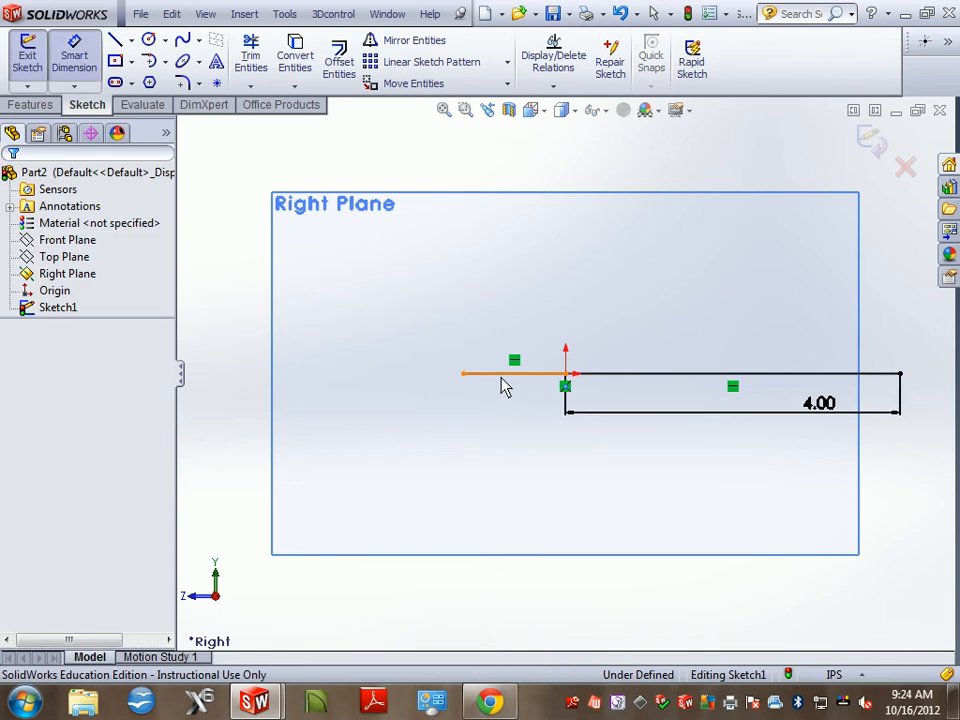
{"action": "left_click", "coordinate": [500, 376]}
{"action": "left_click", "coordinate": [505, 435]}
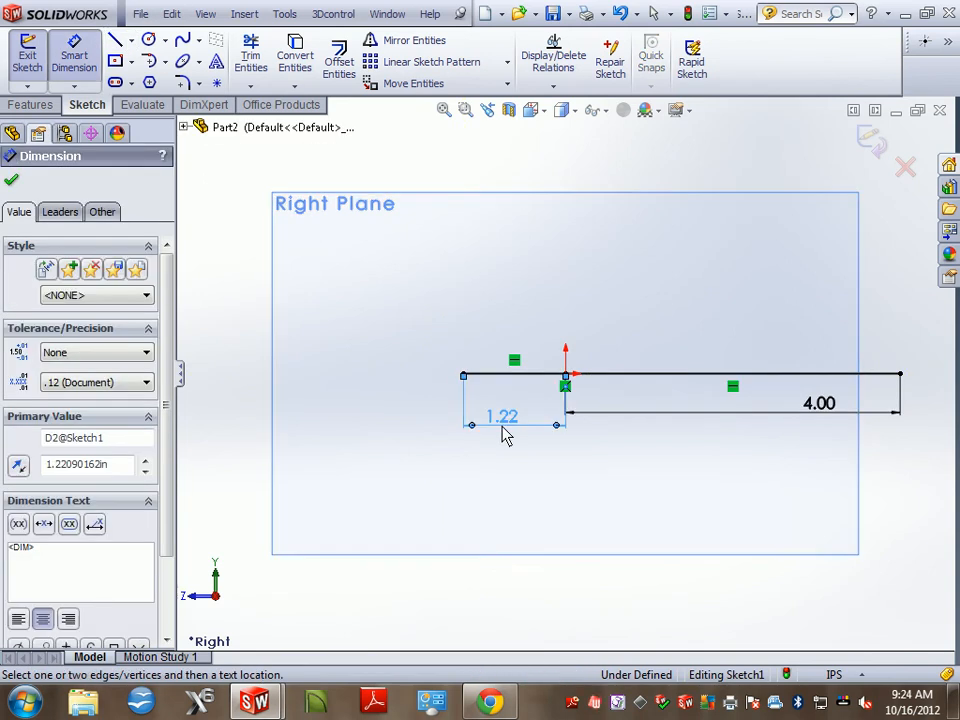
{"action": "key", "text": "Escape"}
Delete the length dimension left of the origin together with the line it measures.
{"action": "left_click", "coordinate": [507, 421]}
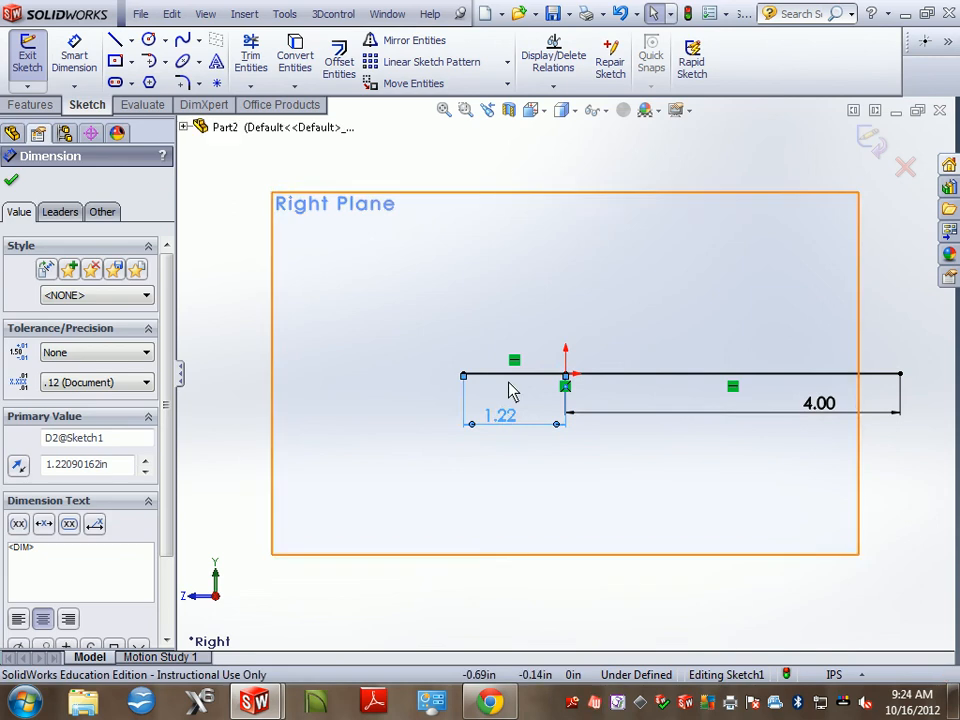
{"action": "key", "text": "Delete"}
{"action": "left_click", "coordinate": [513, 375]}
{"action": "key", "text": "Delete"}
Set the length dimension of the horizontal line right of the origin to 8 in.
{"action": "left_click", "coordinate": [817, 402]}
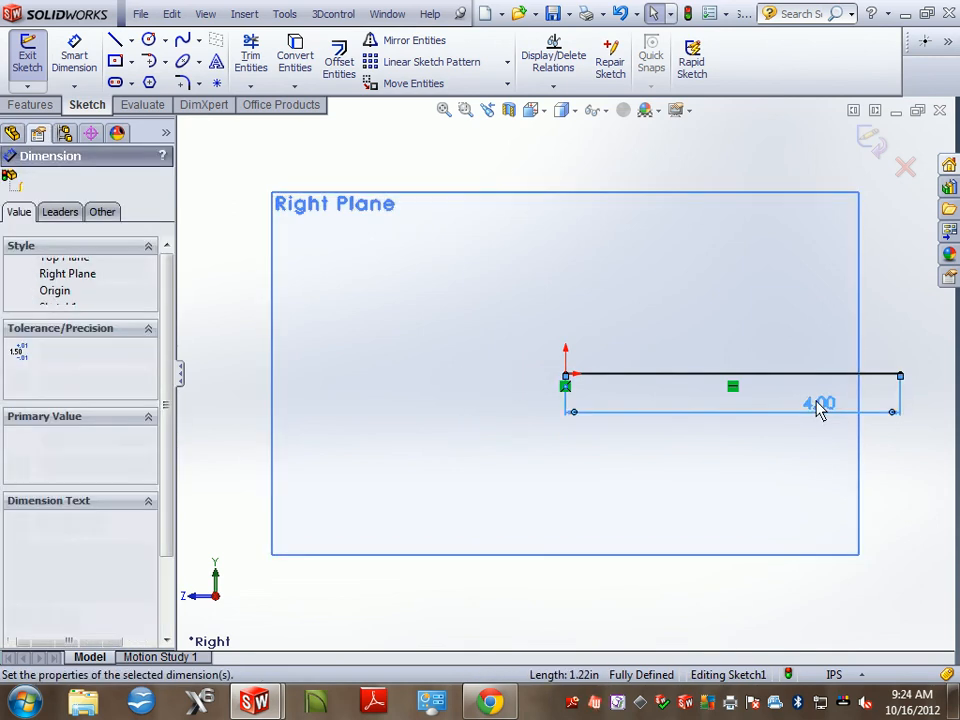
{"action": "double_click", "coordinate": [817, 403]}
{"action": "type", "text": "8"}
{"action": "key", "text": "Return"}
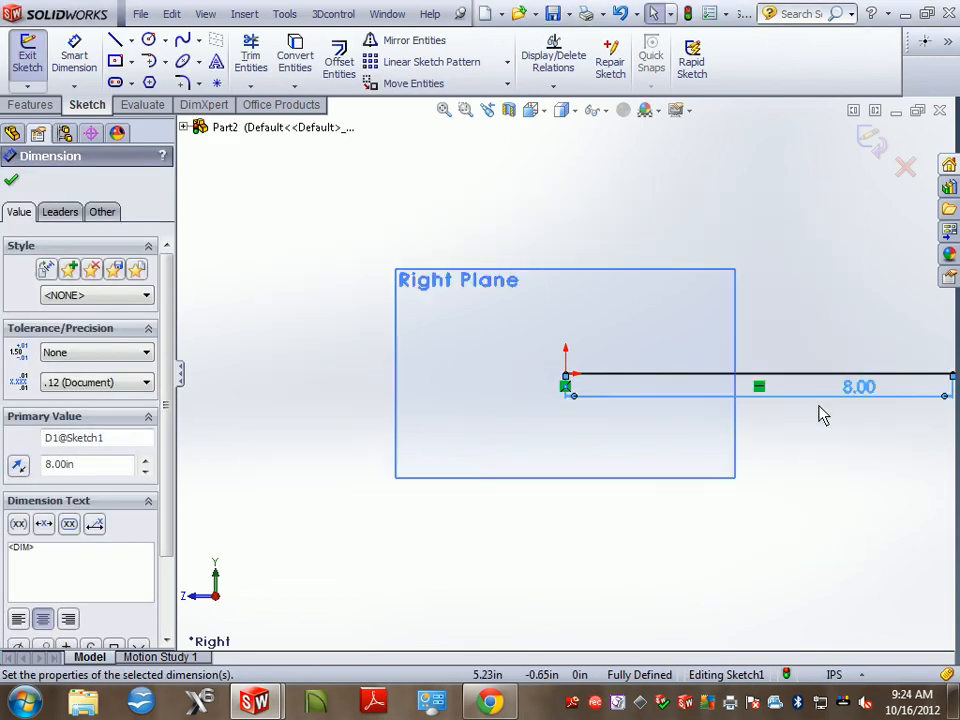
Draw a vertical centerline about 5.4 in long upward from the midpoint of the 8 in line.
{"action": "scroll", "coordinate": [761, 392], "scroll_direction": "down", "scroll_amount": 3}
{"action": "scroll", "coordinate": [761, 381], "scroll_direction": "up", "scroll_amount": 4}
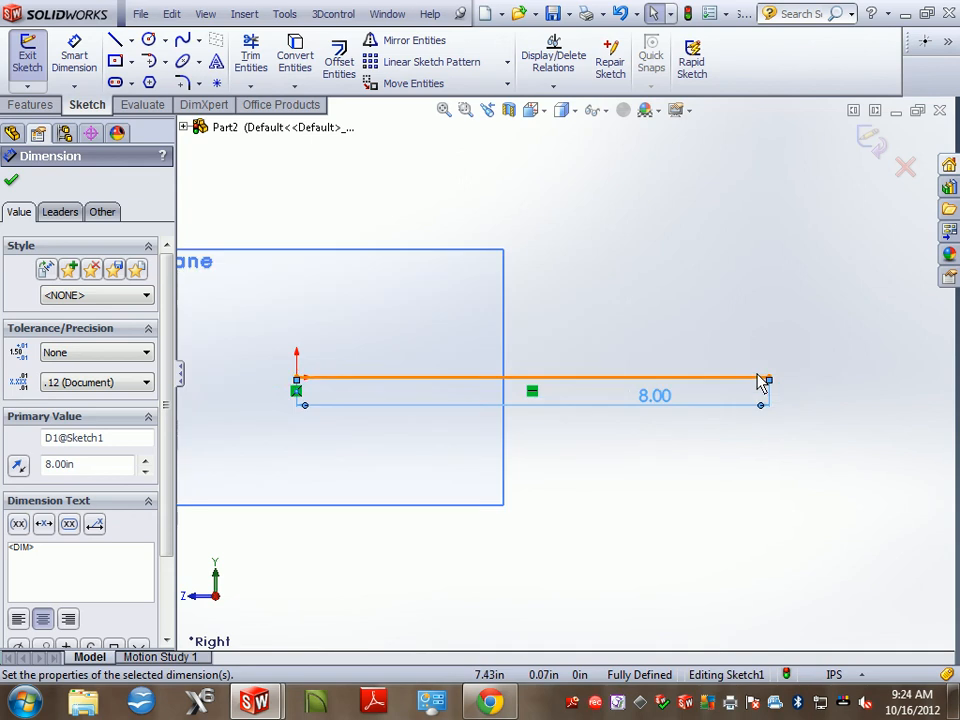
{"action": "left_click", "coordinate": [131, 40]}
{"action": "left_click", "coordinate": [160, 79]}
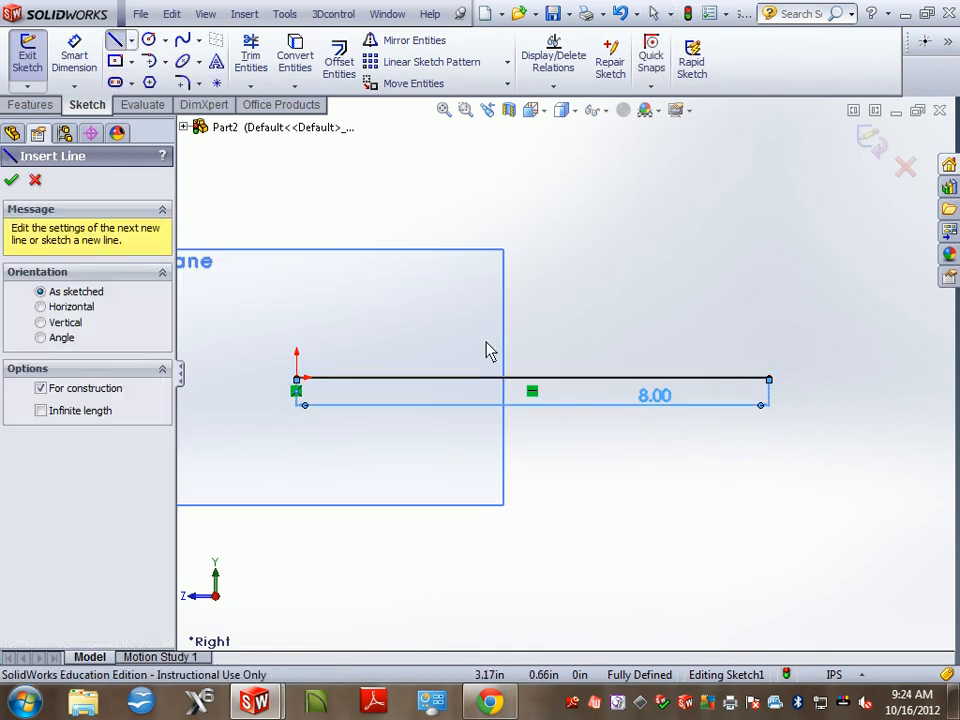
{"action": "left_click", "coordinate": [532, 389]}
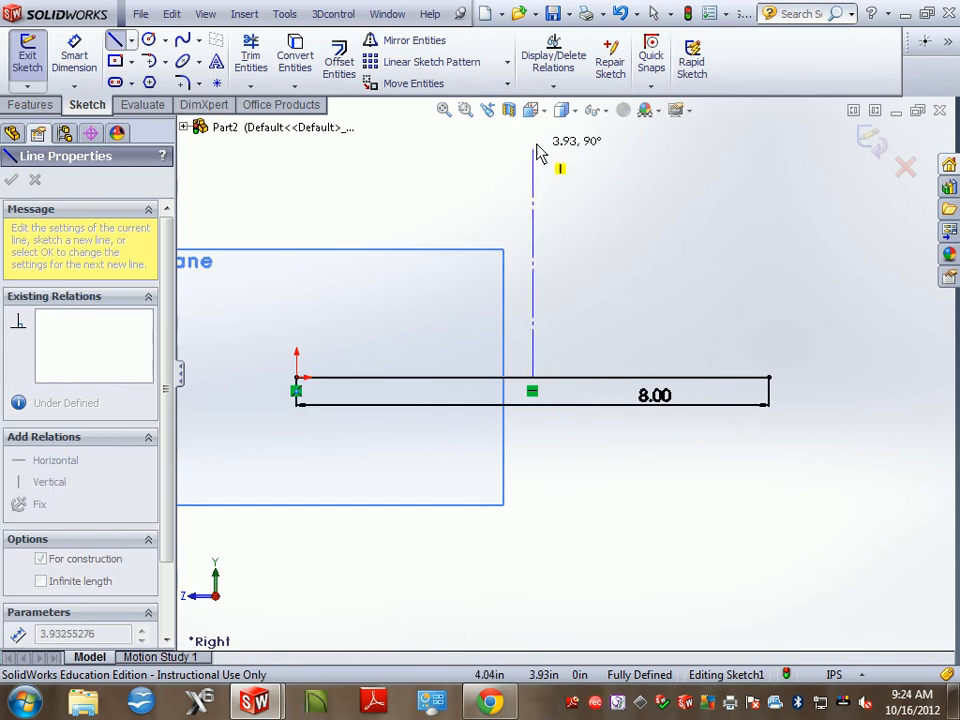
{"action": "scroll", "coordinate": [537, 152], "scroll_direction": "up", "scroll_amount": 2}
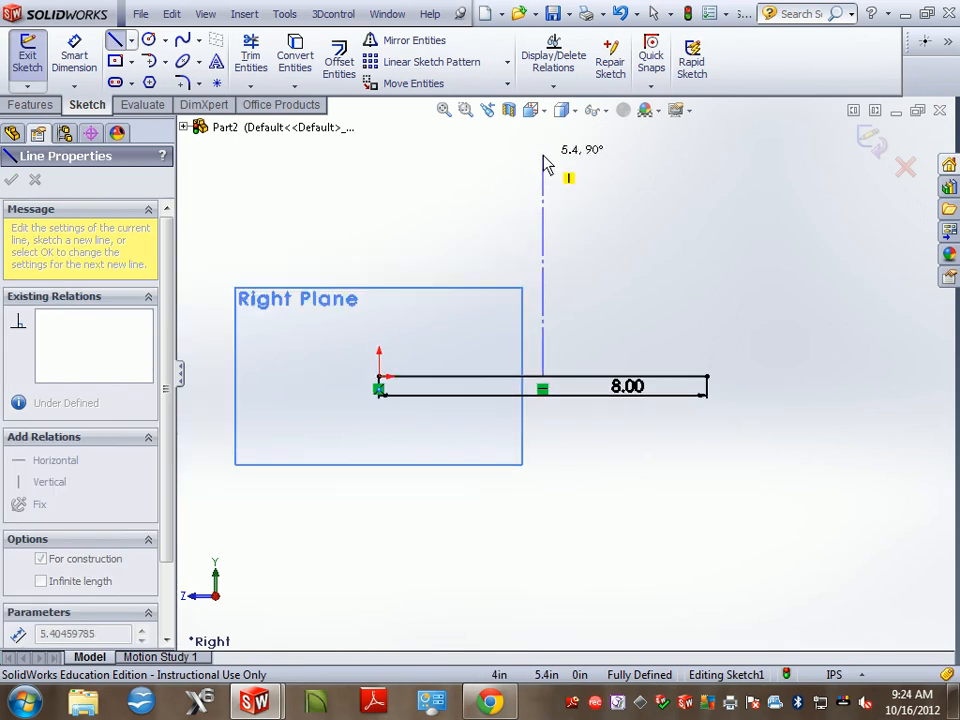
{"action": "left_click", "coordinate": [543, 154]}
{"action": "key", "text": "Escape"}
{"action": "key", "text": "Escape"}
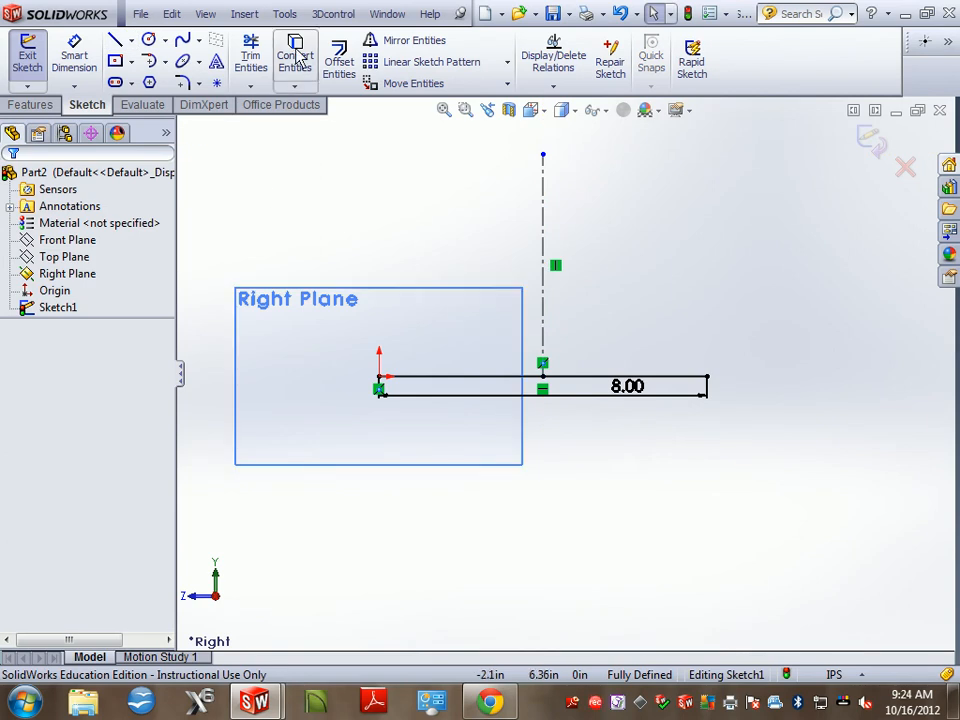
Offset the 8 in horizontal line upward by 0.4 in.
{"action": "left_click", "coordinate": [353, 65]}
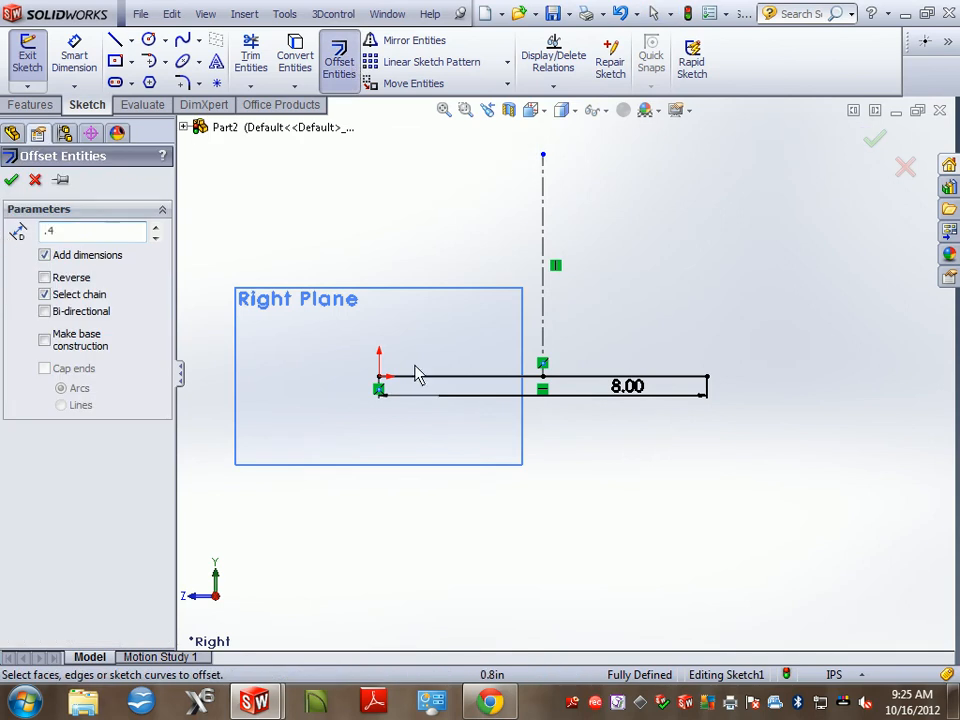
{"action": "left_click", "coordinate": [443, 378]}
{"action": "left_click", "coordinate": [447, 361]}
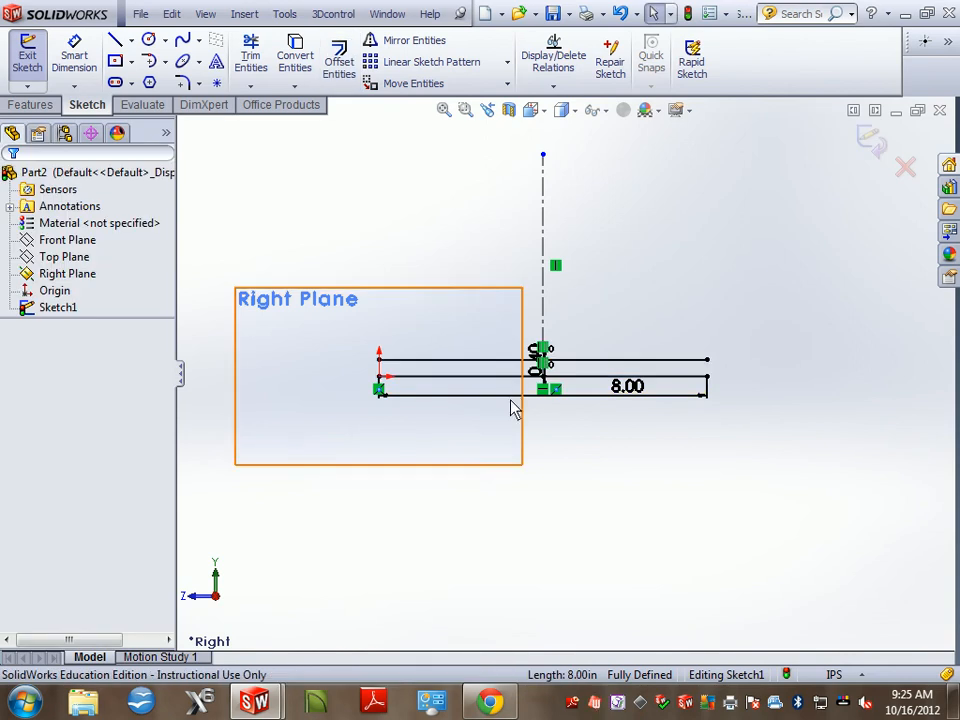
From the offset line's left end, sketch connected lines about 1 in down, 0.45 in right and 0.7 in diagonally up to the lower horizontal line.
{"action": "left_click", "coordinate": [115, 40]}
{"action": "left_click", "coordinate": [379, 359]}
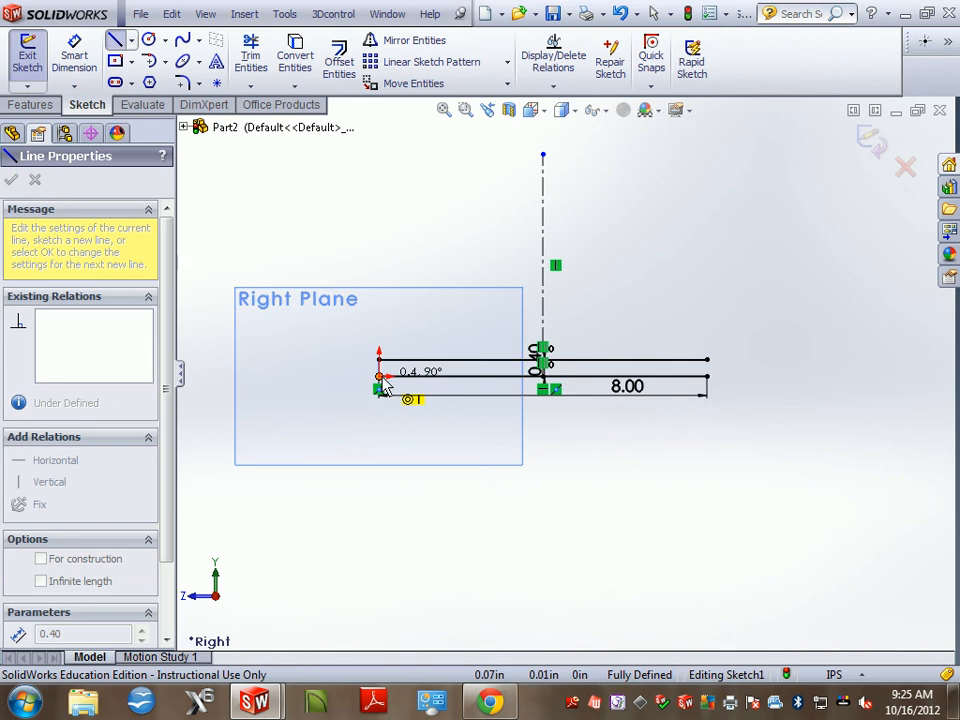
{"action": "scroll", "coordinate": [383, 405], "scroll_direction": "down", "scroll_amount": 5}
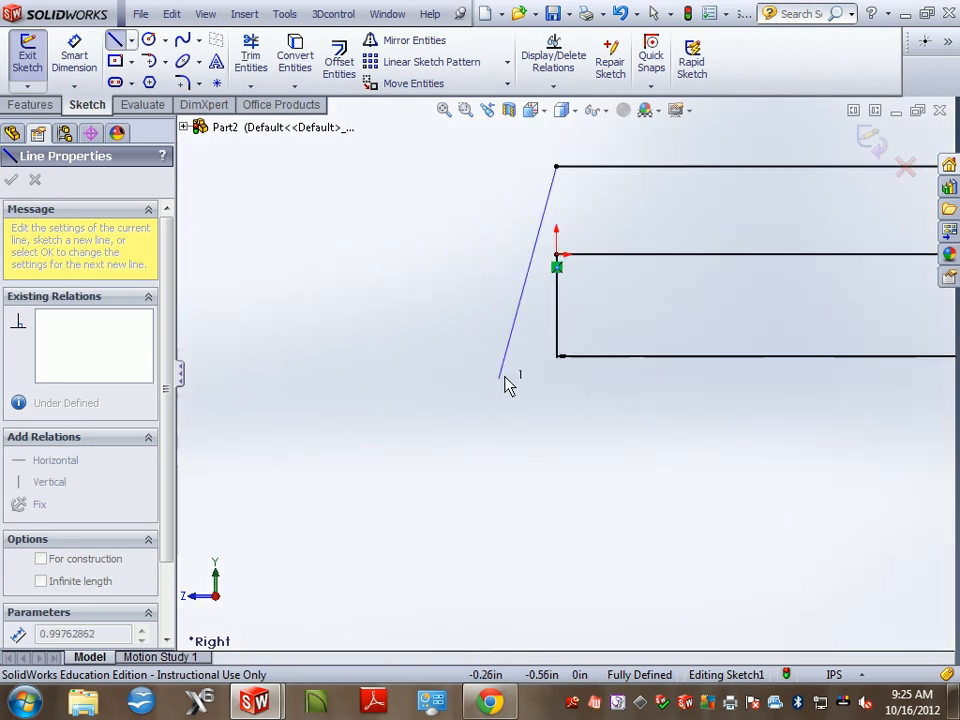
{"action": "left_click", "coordinate": [556, 385]}
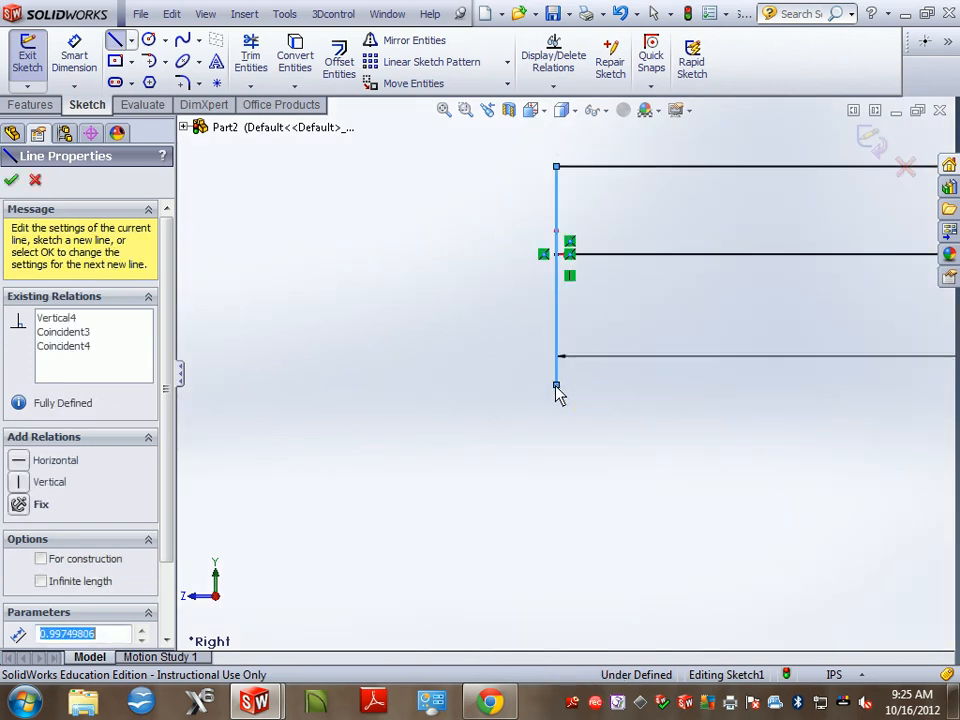
{"action": "left_click", "coordinate": [654, 385]}
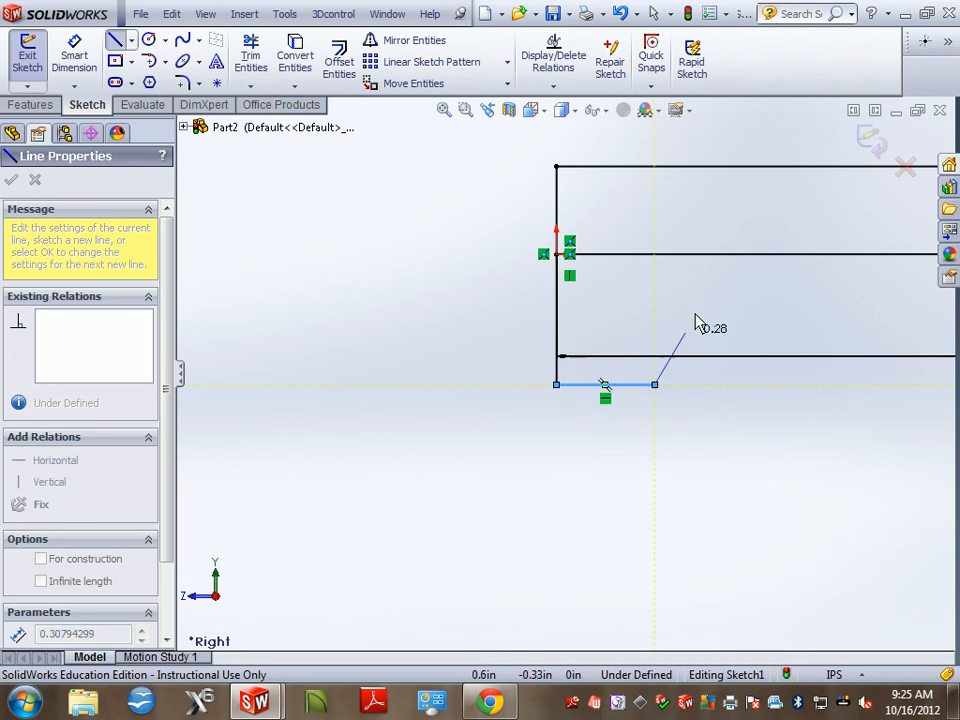
{"action": "left_click", "coordinate": [736, 257]}
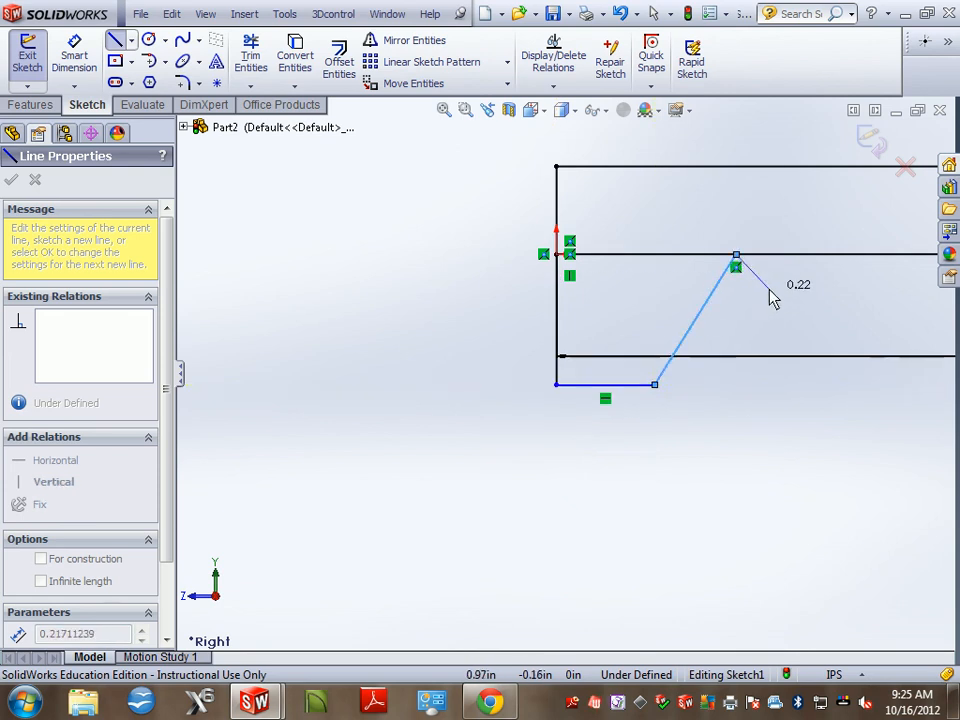
{"action": "key", "text": "Escape"}
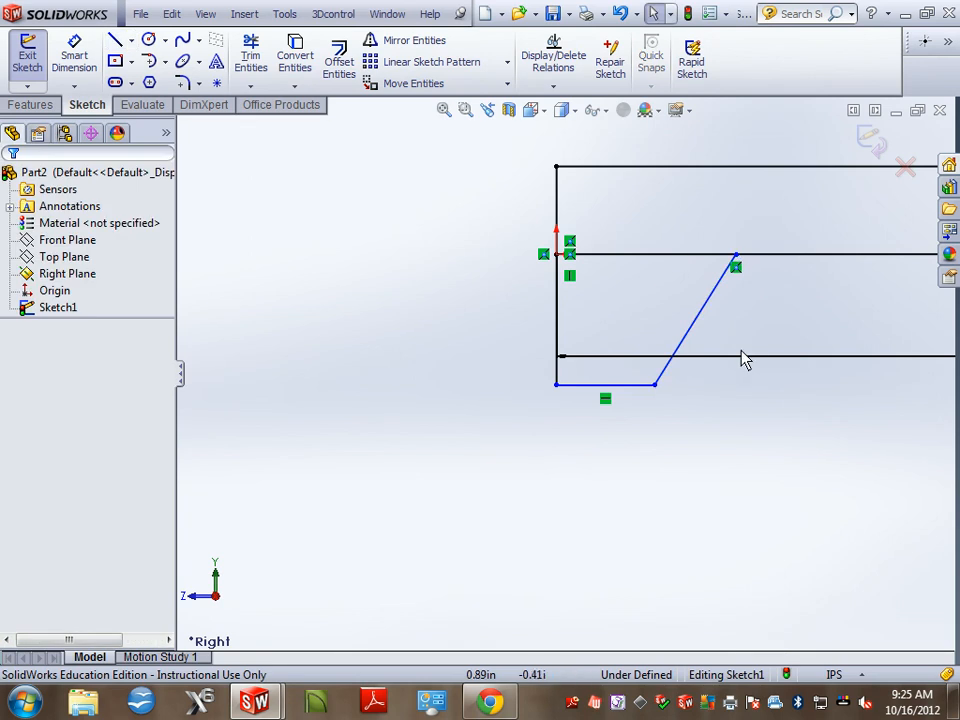
Dimension the lengths of the left vertical line, the short bottom line and the slanted line.
{"action": "left_click", "coordinate": [74, 56]}
{"action": "left_click", "coordinate": [555, 214]}
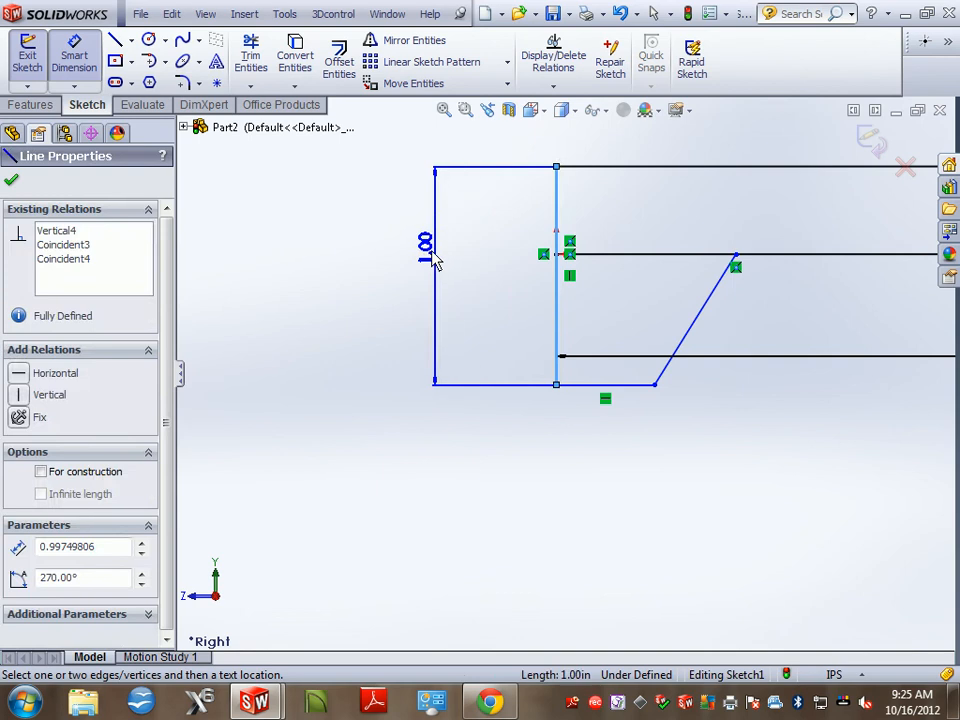
{"action": "left_click", "coordinate": [430, 273]}
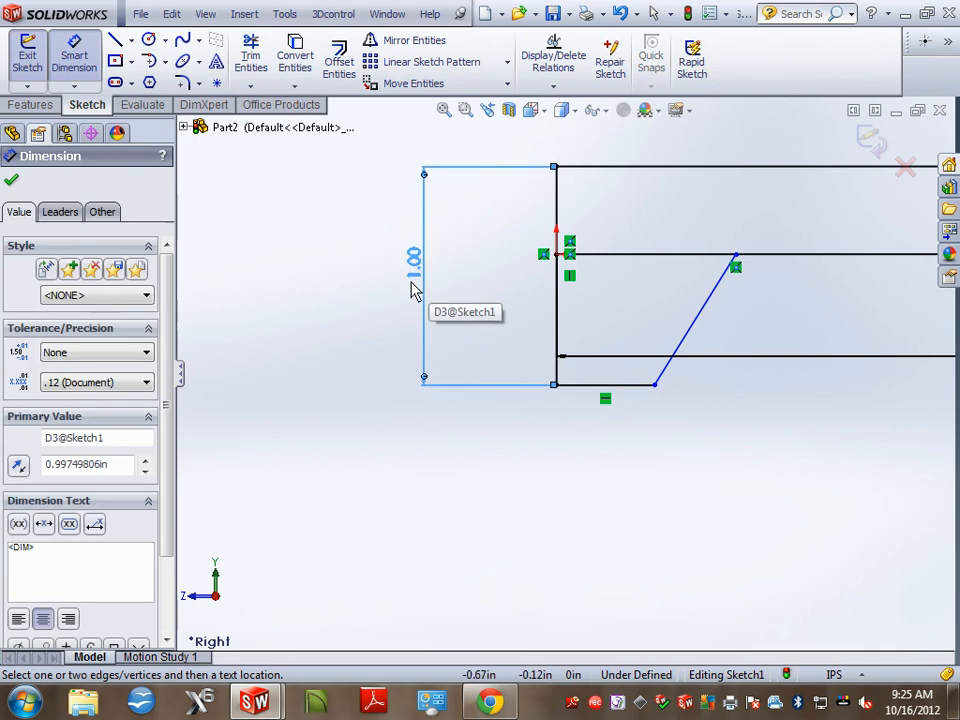
{"action": "left_click", "coordinate": [601, 390]}
{"action": "left_click", "coordinate": [625, 445]}
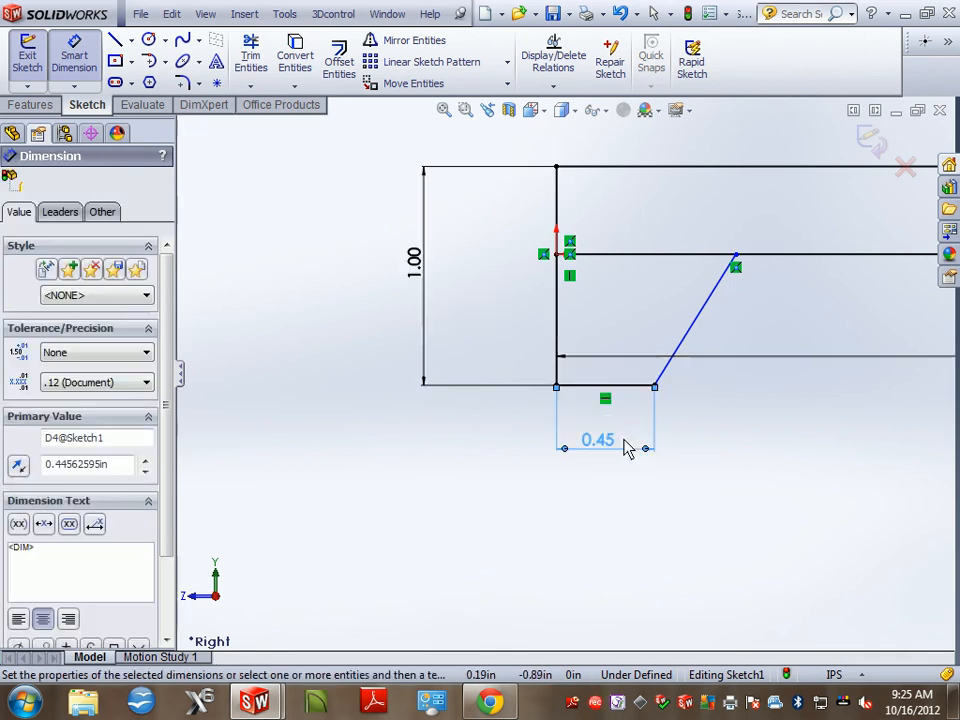
{"action": "left_click", "coordinate": [673, 366]}
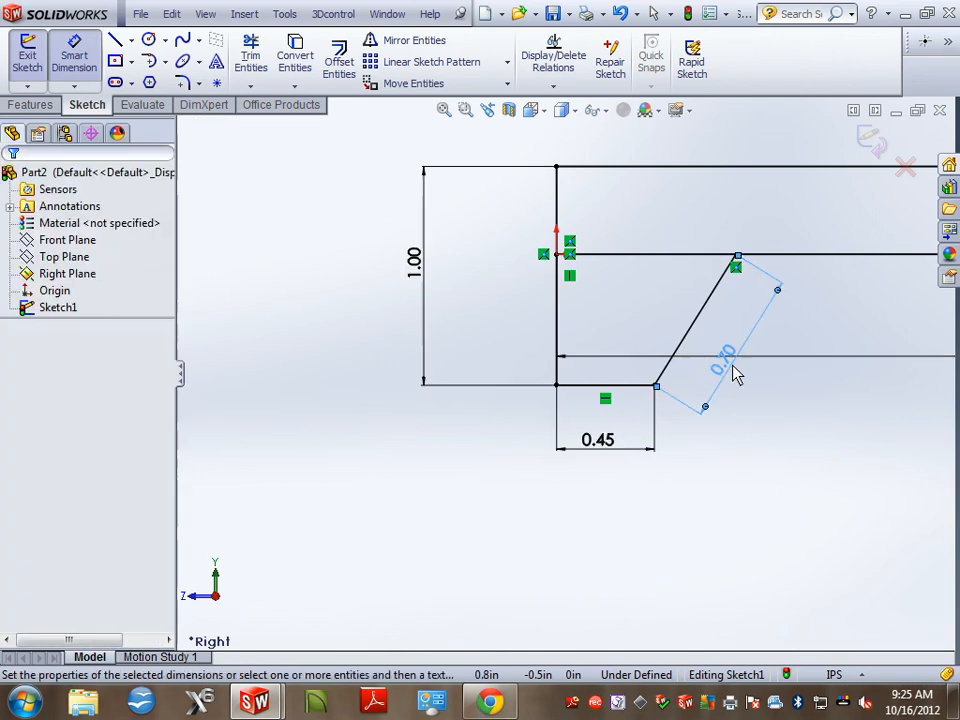
{"action": "left_click", "coordinate": [735, 374]}
Power-trim the lower horizontal line's segment between the left vertical line and the top of the slanted line.
{"action": "left_click", "coordinate": [262, 68]}
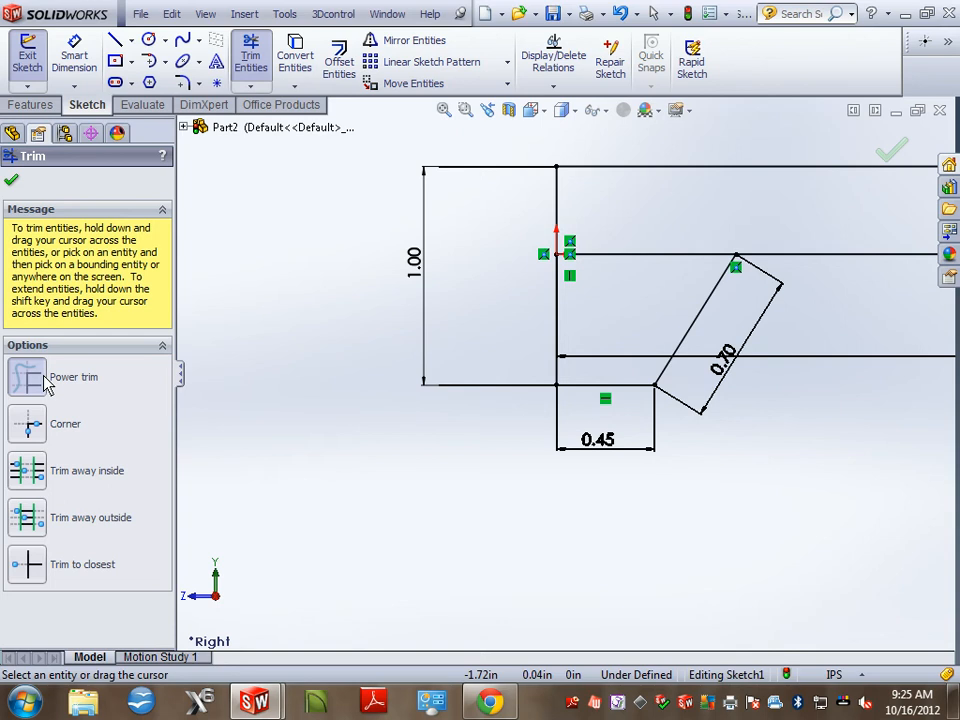
{"action": "key", "text": "Escape"}
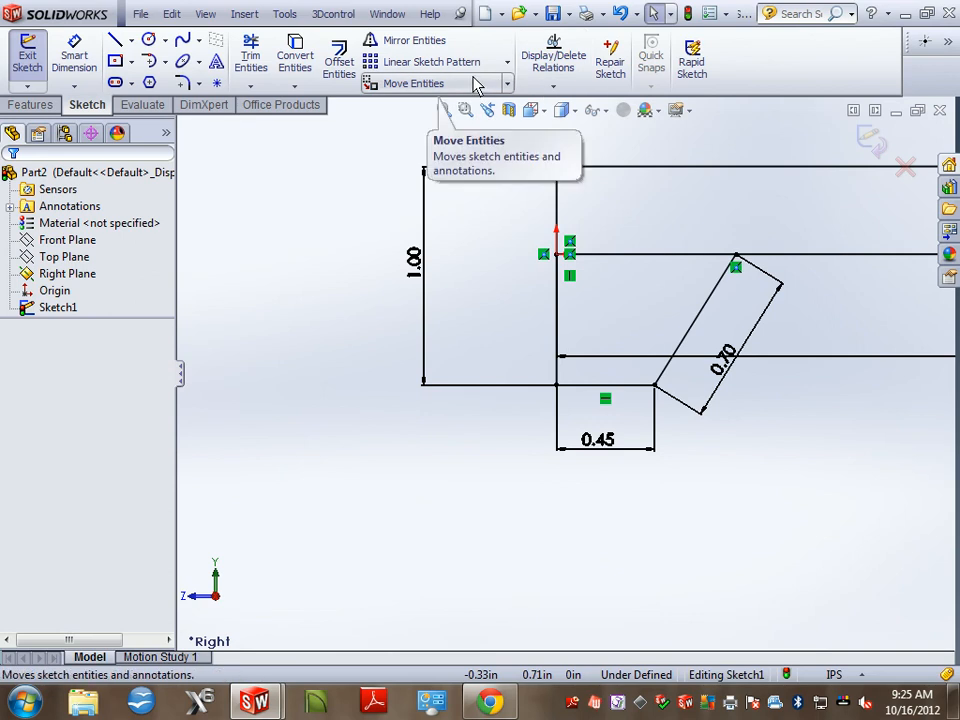
{"action": "left_click", "coordinate": [251, 68]}
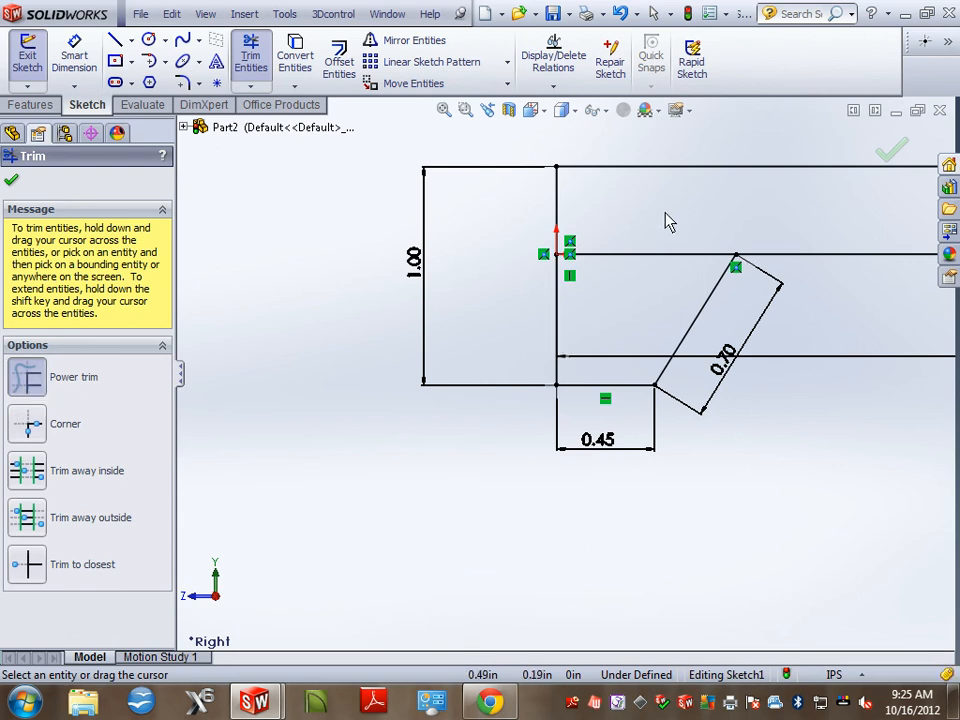
{"action": "left_click_drag", "start_coordinate": [676, 211], "coordinate": [646, 272]}
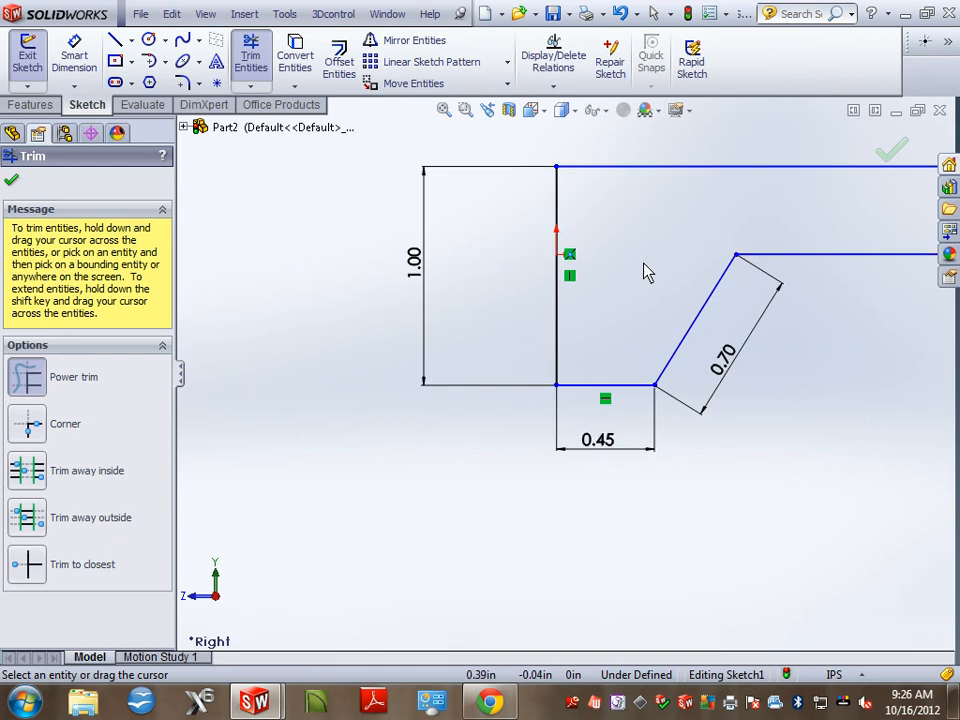
Sketch a vertical line about 1 in long downward from the right end of the upper horizontal line.
{"action": "scroll", "coordinate": [679, 274], "scroll_direction": "down", "scroll_amount": 2}
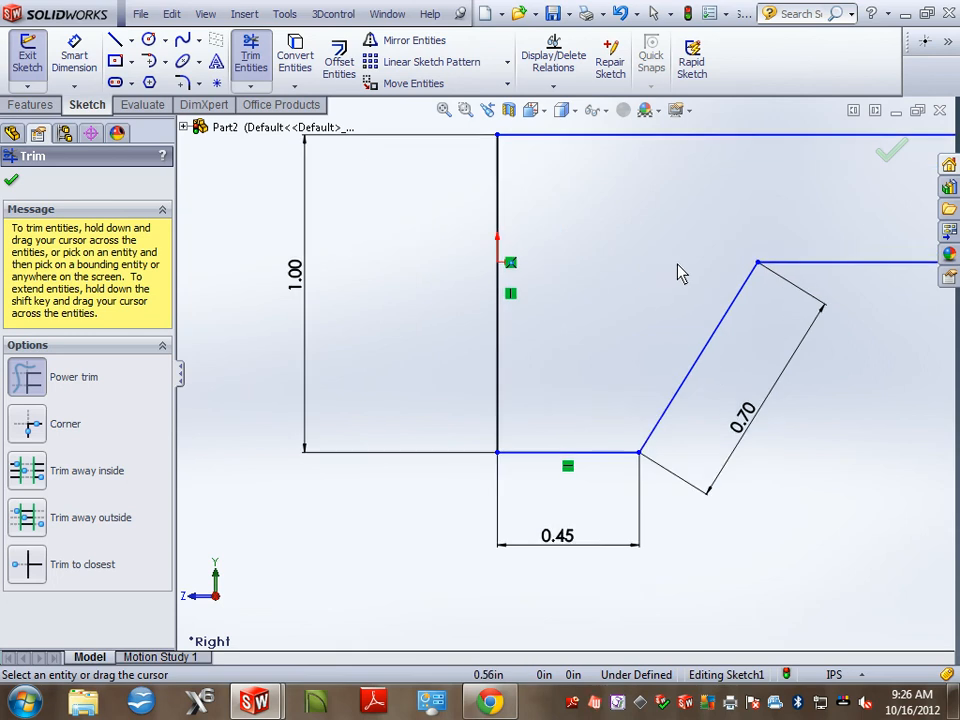
{"action": "scroll", "coordinate": [700, 277], "scroll_direction": "up", "scroll_amount": 3}
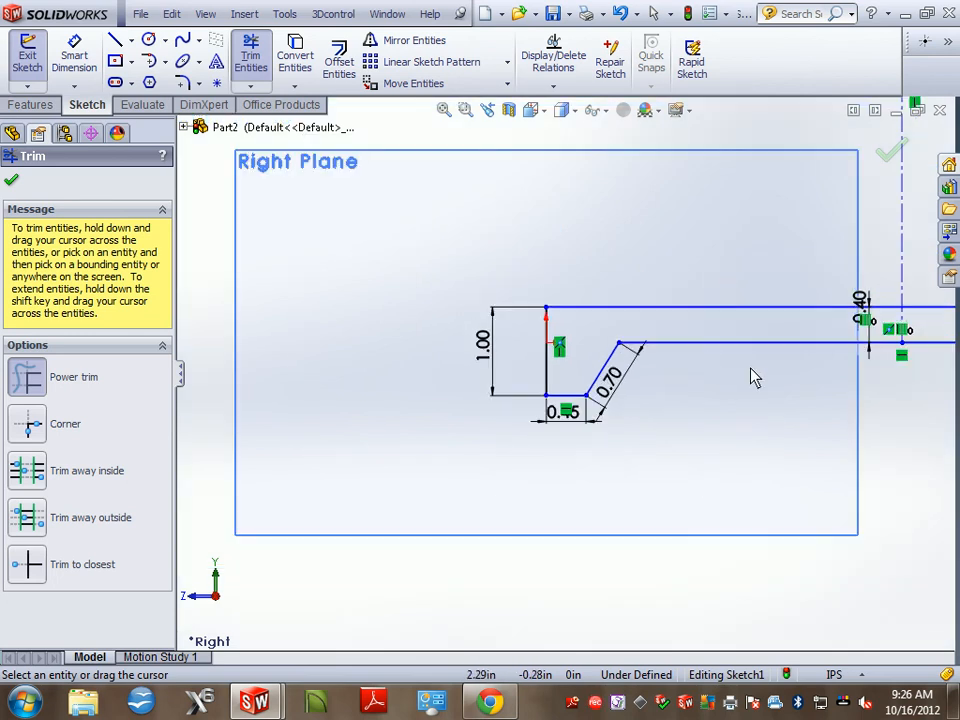
{"action": "scroll", "coordinate": [754, 377], "scroll_direction": "up", "scroll_amount": 4}
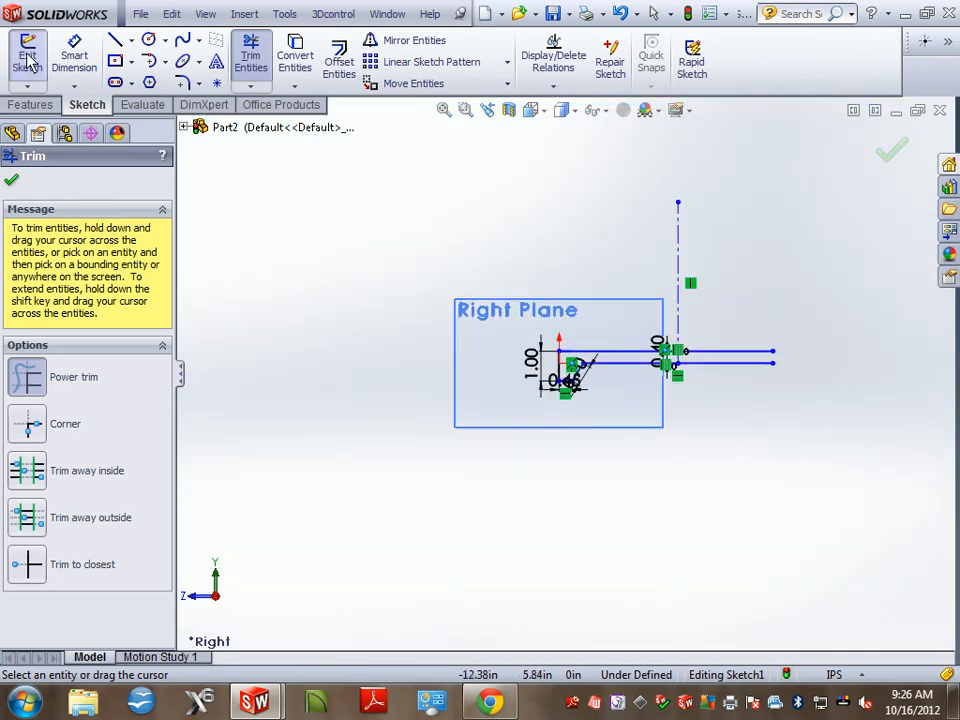
{"action": "left_click", "coordinate": [115, 40]}
{"action": "left_click", "coordinate": [777, 374]}
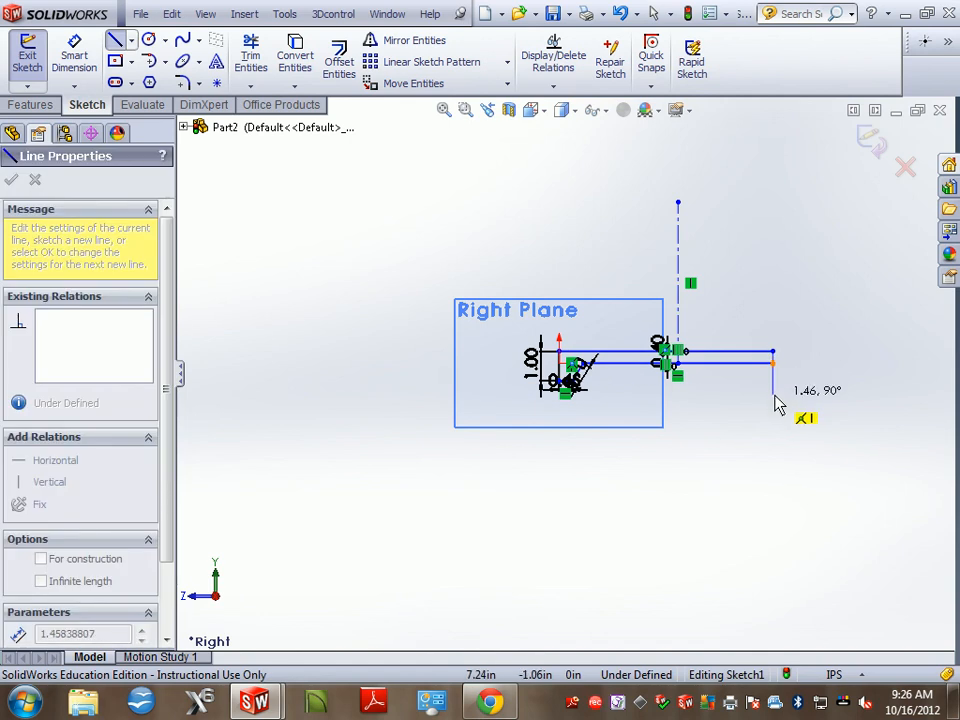
{"action": "left_click", "coordinate": [774, 388]}
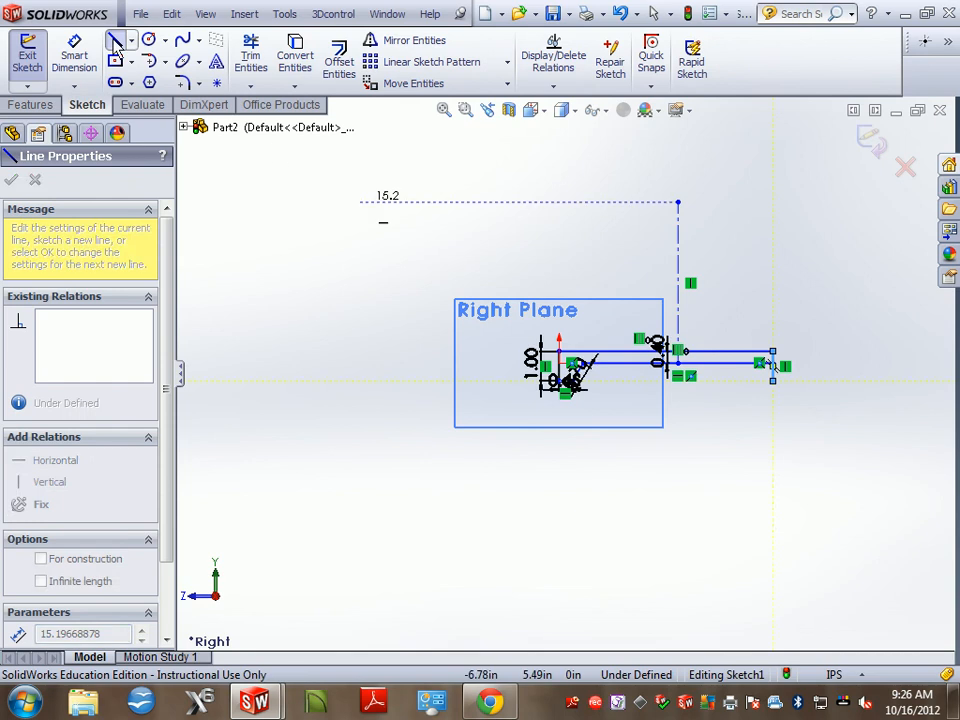
Dimension the length of the vertical line at the profile's right end, placing the dimension outside the profile.
{"action": "left_click", "coordinate": [74, 56]}
{"action": "scroll", "coordinate": [606, 364], "scroll_direction": "down", "scroll_amount": 5}
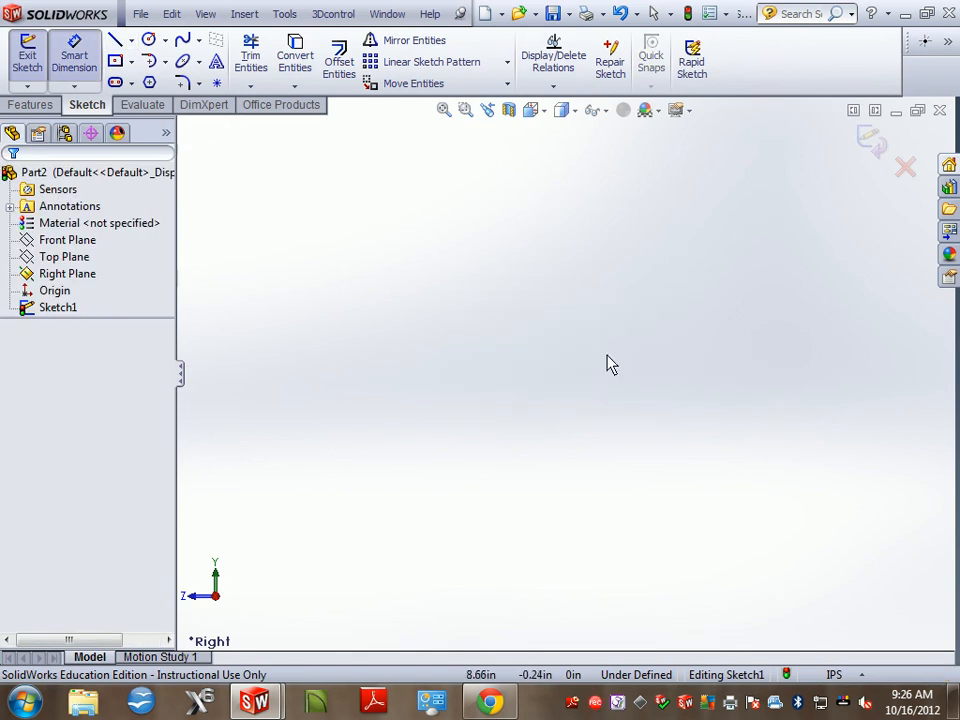
{"action": "left_click", "coordinate": [381, 377]}
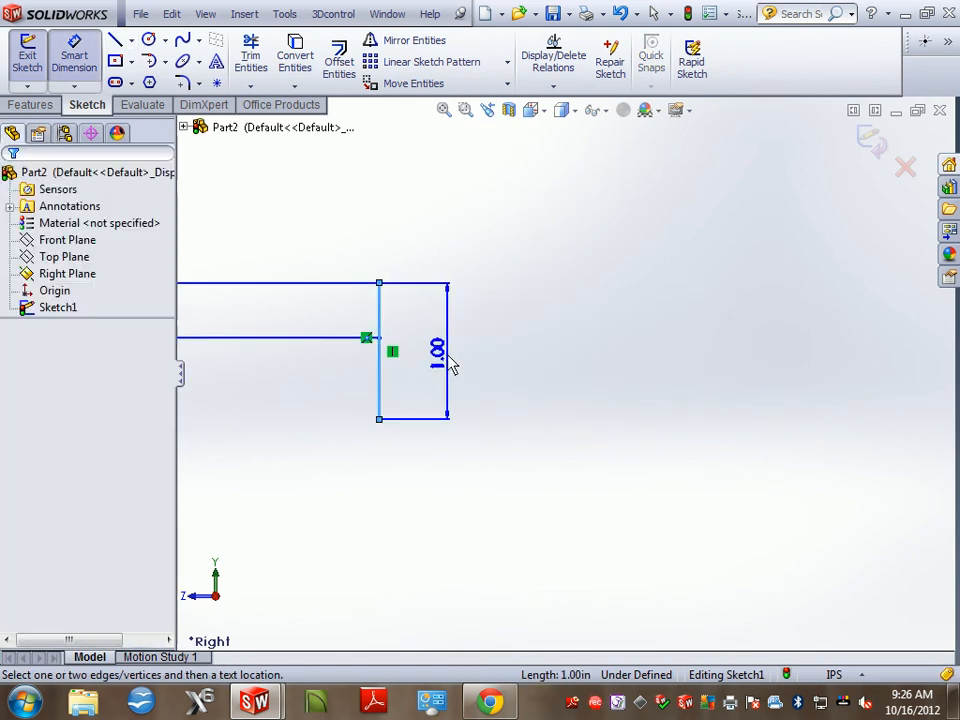
{"action": "left_click", "coordinate": [436, 356]}
Sketch a horizontal line about 0.62 in long leftward from the lower end of the profile's right vertical line.
{"action": "scroll", "coordinate": [422, 350], "scroll_direction": "down", "scroll_amount": 2}
{"action": "scroll", "coordinate": [425, 360], "scroll_direction": "up", "scroll_amount": 4}
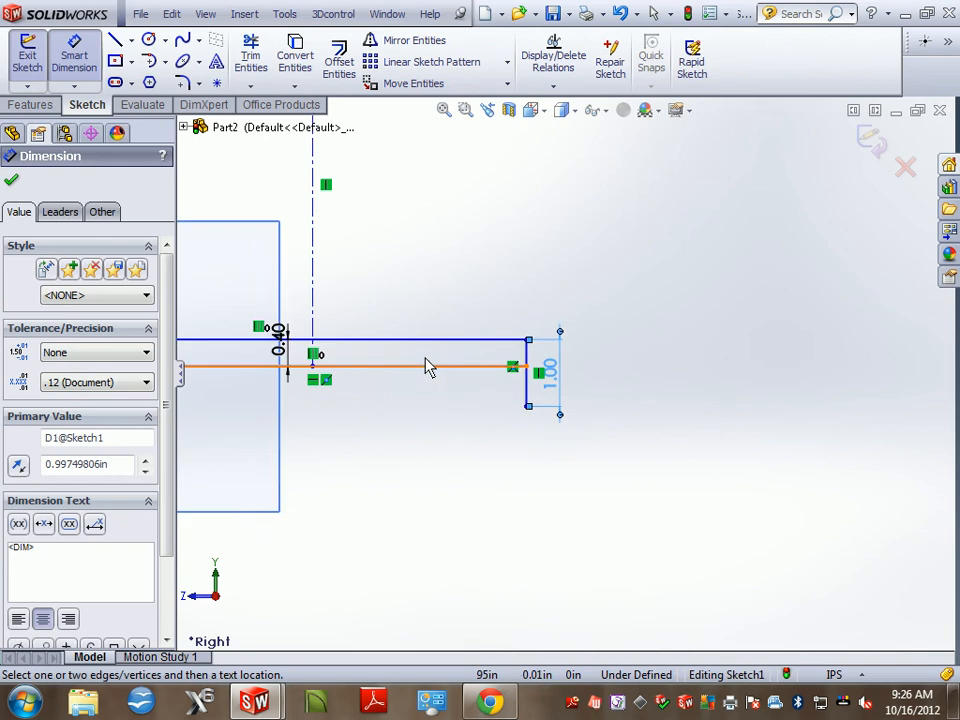
{"action": "left_click", "coordinate": [115, 41]}
{"action": "left_click", "coordinate": [527, 409]}
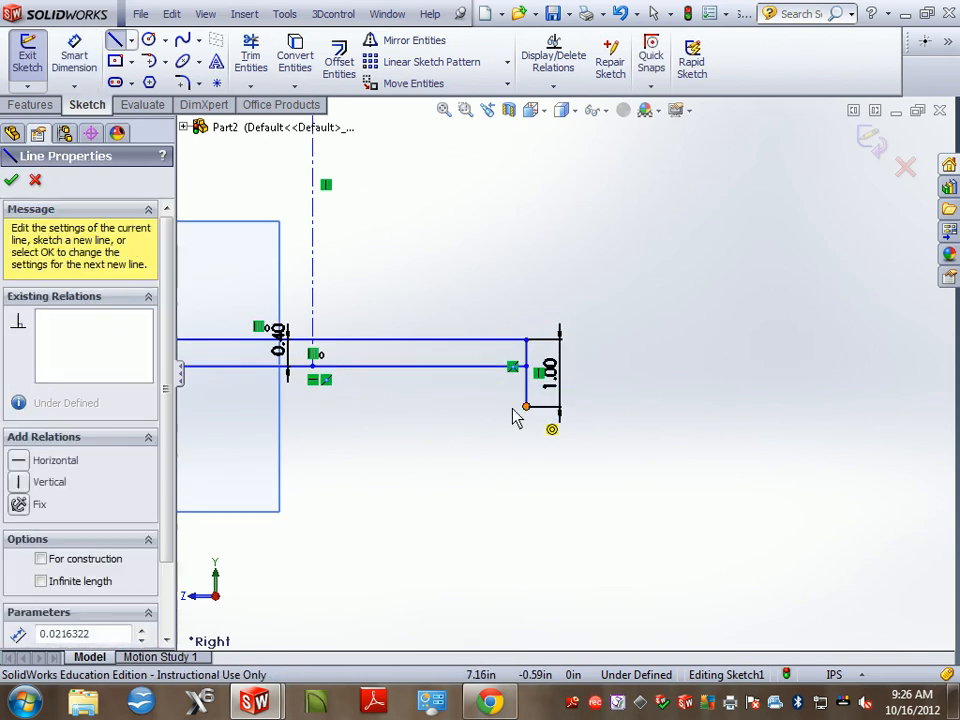
{"action": "scroll", "coordinate": [416, 430], "scroll_direction": "up", "scroll_amount": 4}
{"action": "scroll", "coordinate": [450, 400], "scroll_direction": "down", "scroll_amount": 3}
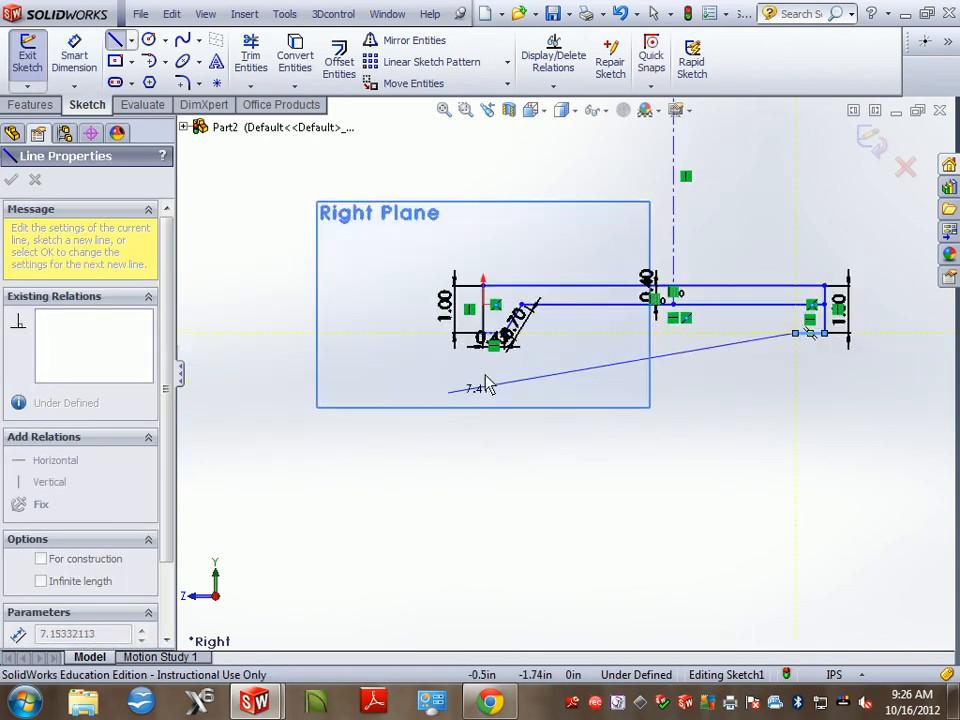
{"action": "scroll", "coordinate": [514, 364], "scroll_direction": "up", "scroll_amount": 3}
{"action": "key", "text": "Escape"}
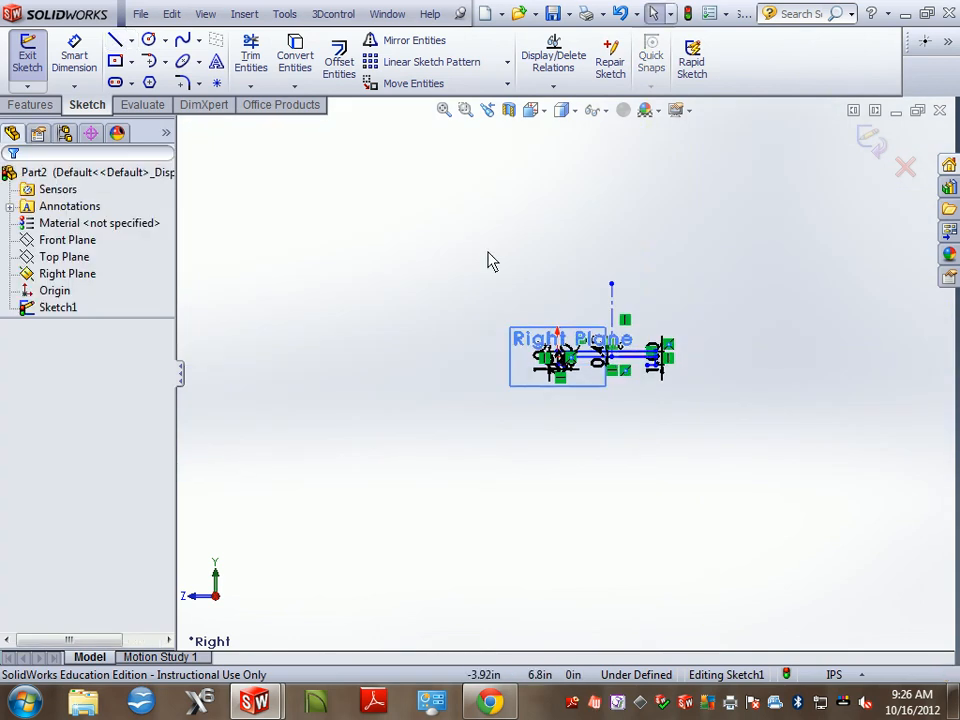
Dimension the length of the short horizontal line at the profile's lower right, placing the dimension below it.
{"action": "left_click", "coordinate": [74, 55]}
{"action": "scroll", "coordinate": [660, 380], "scroll_direction": "down", "scroll_amount": 5}
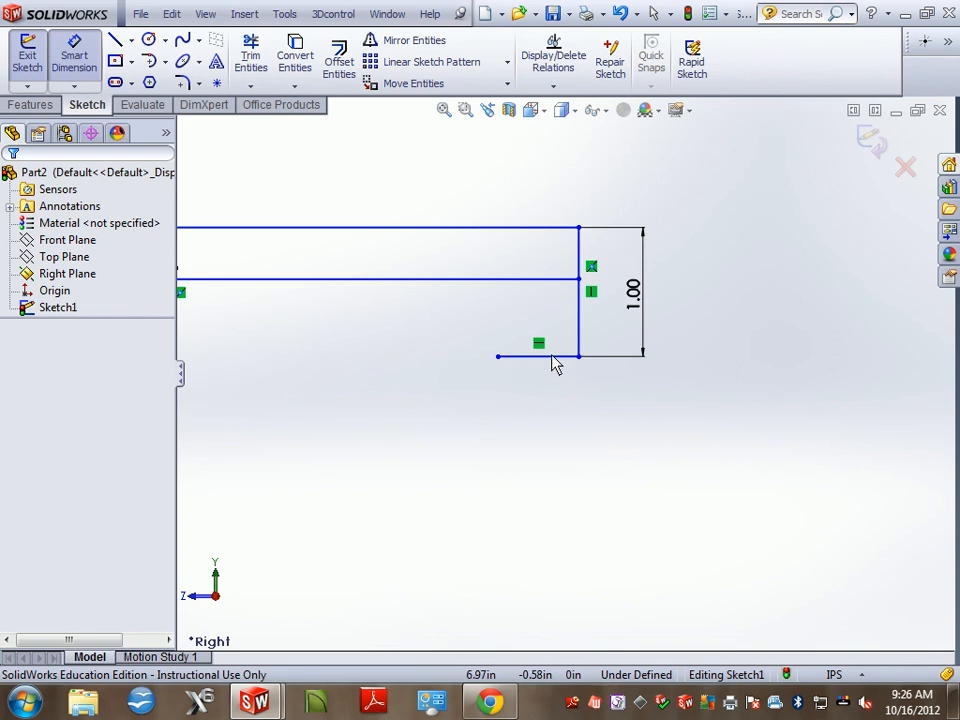
{"action": "left_click", "coordinate": [552, 356]}
{"action": "left_click", "coordinate": [549, 397]}
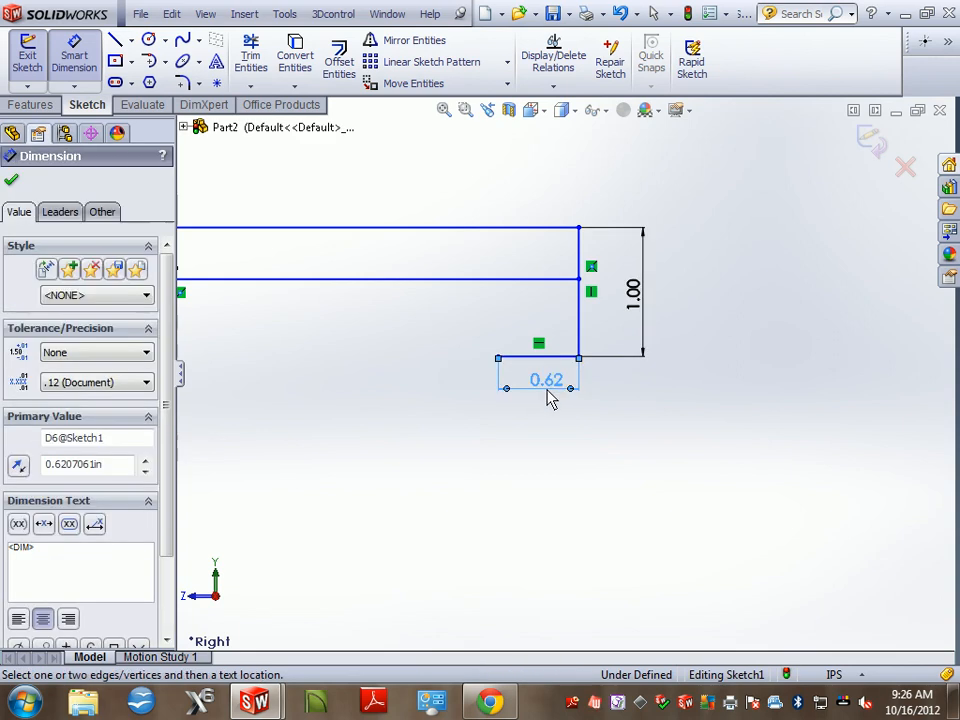
{"action": "key", "text": "Escape"}
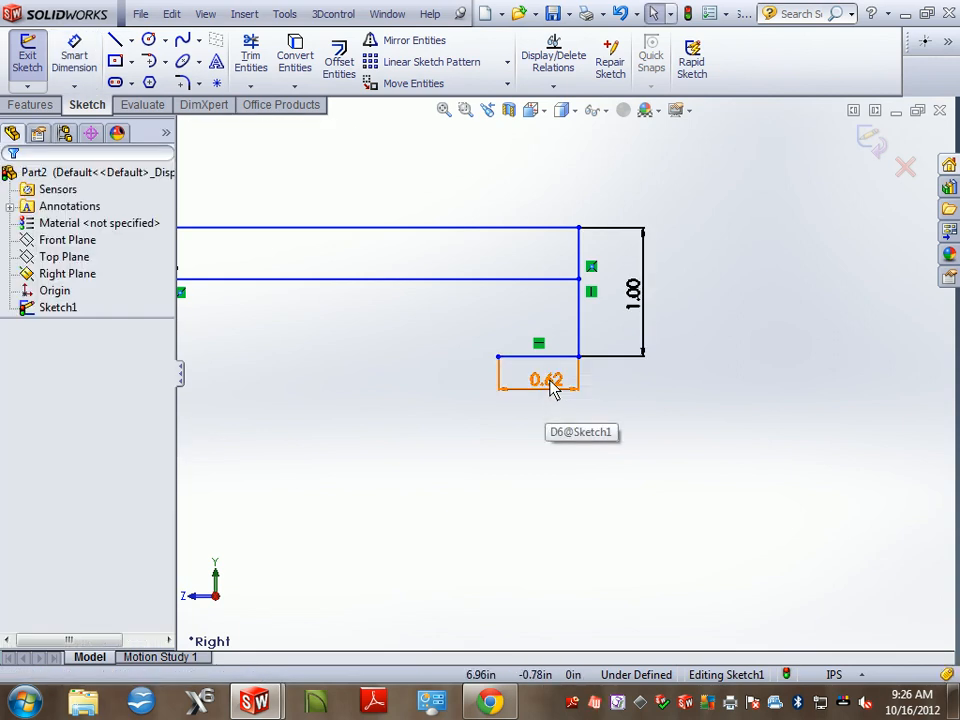
Delete the short lower-right horizontal line together with its length dimension.
{"action": "left_click", "coordinate": [553, 388]}
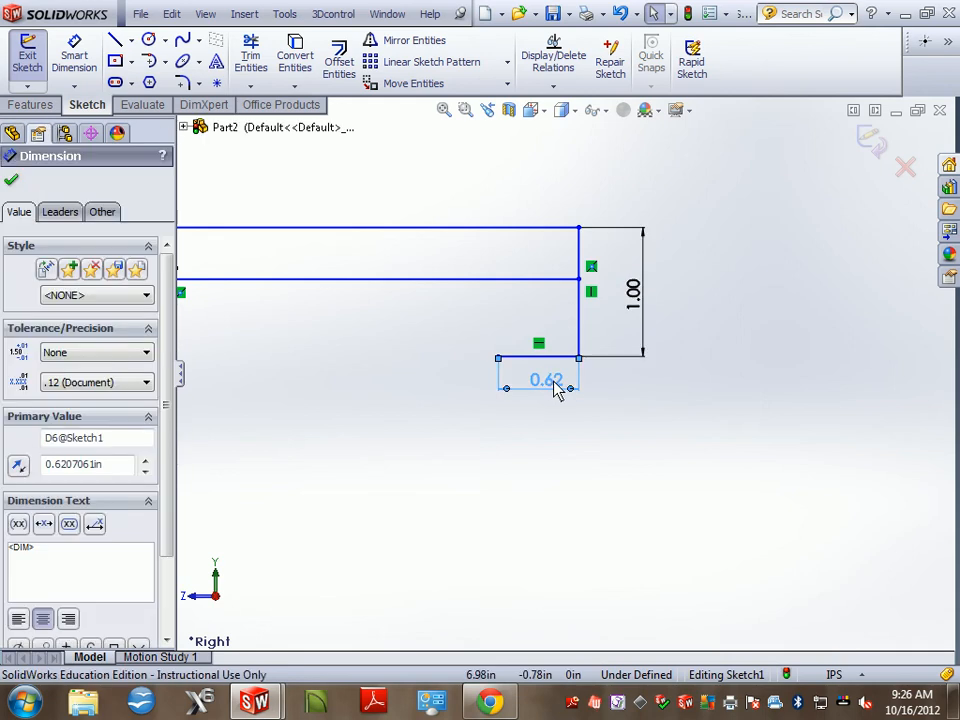
{"action": "key", "text": "Delete"}
{"action": "left_click", "coordinate": [542, 357]}
{"action": "key", "text": "Delete"}
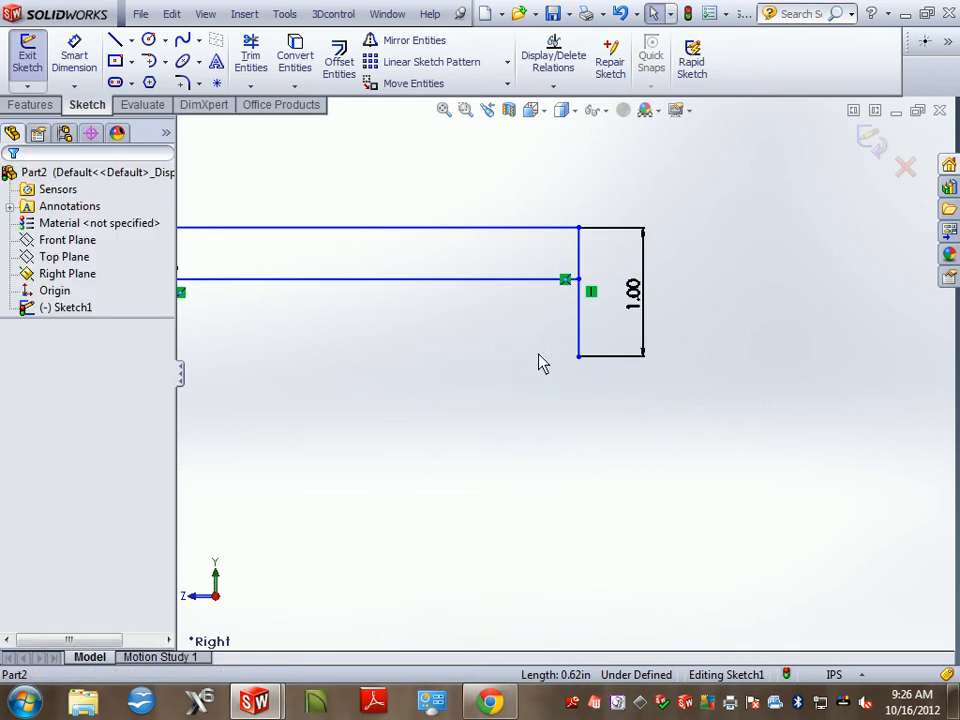
Sketch a horizontal line about 0.32 in long leftward from the right vertical line's lower end and dimension its length below it.
{"action": "left_click", "coordinate": [115, 40]}
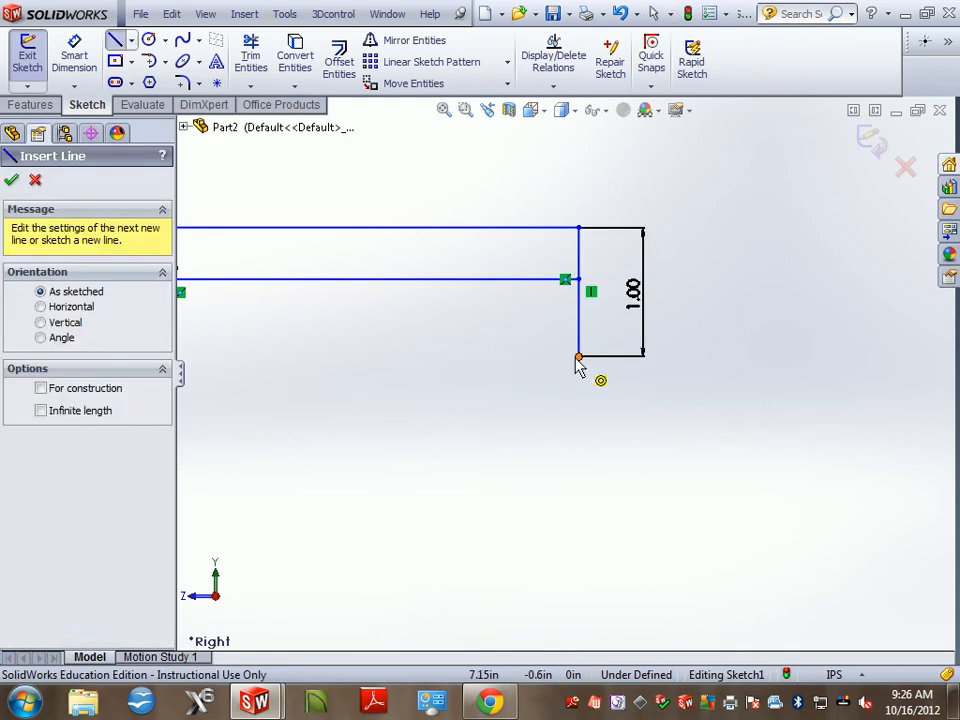
{"action": "left_click", "coordinate": [578, 357]}
{"action": "left_click", "coordinate": [537, 357]}
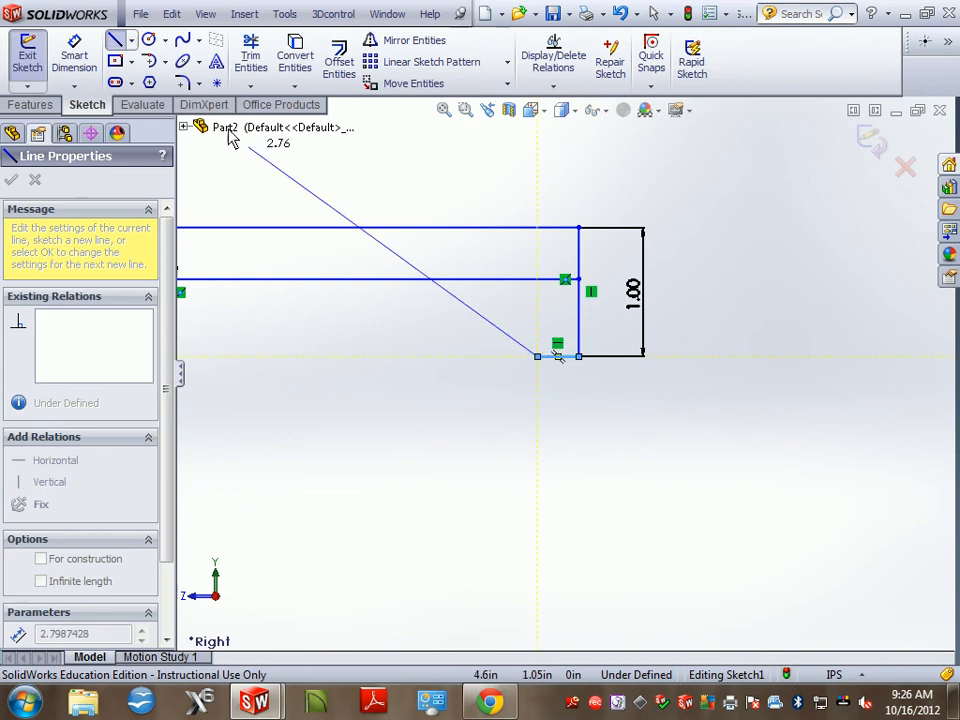
{"action": "left_click", "coordinate": [75, 50]}
{"action": "left_click", "coordinate": [562, 358]}
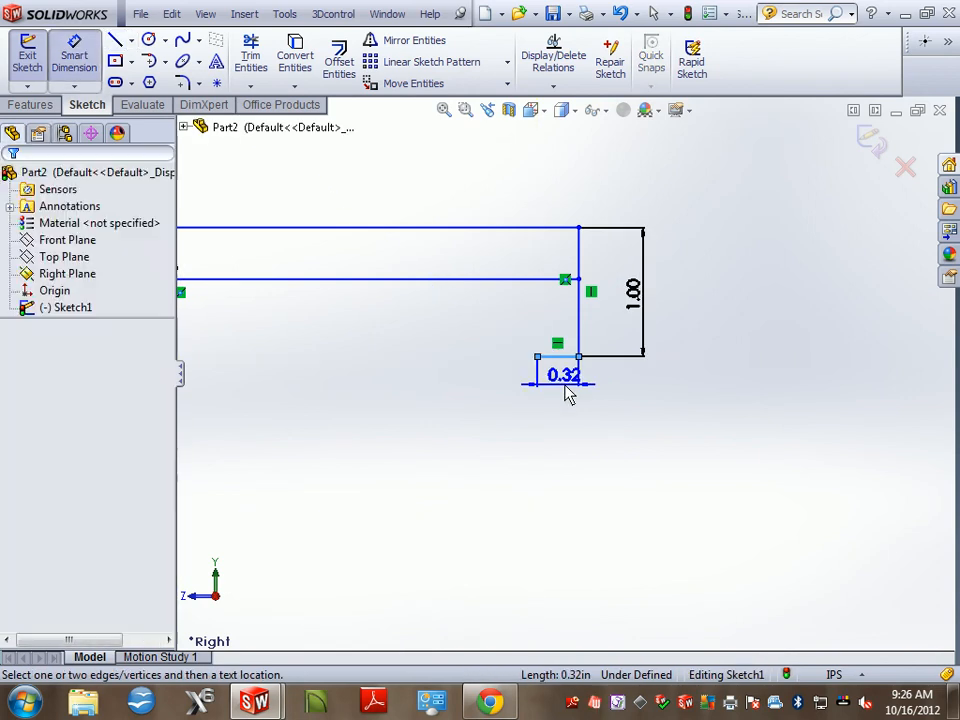
{"action": "left_click", "coordinate": [567, 392]}
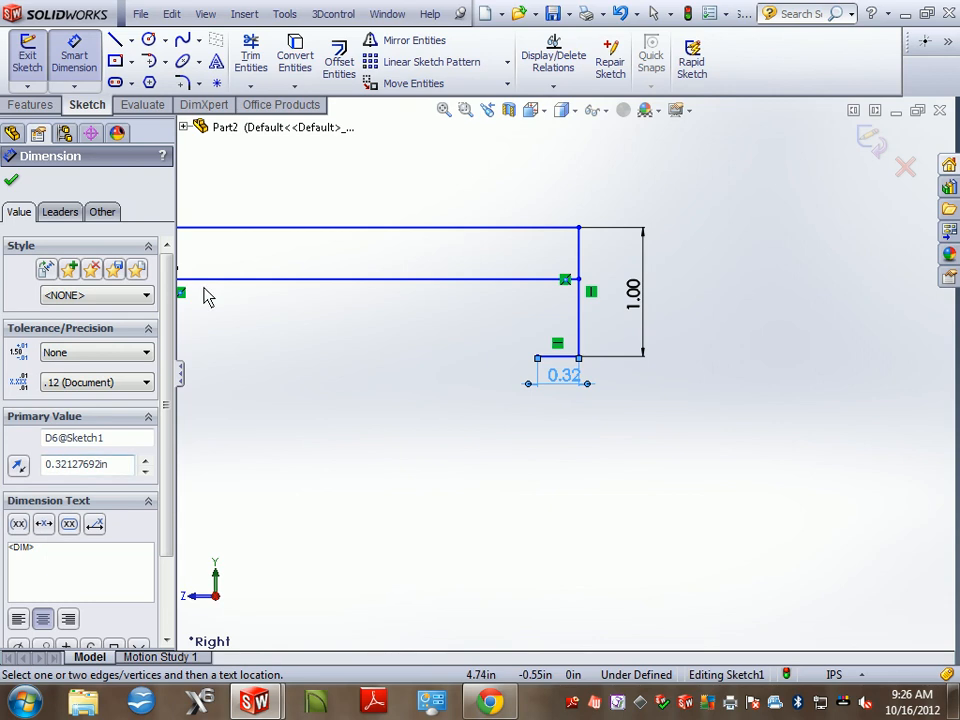
Sketch a slanted line from the left end of the 0.32 in line up to the lower long horizontal line.
{"action": "left_click", "coordinate": [115, 40]}
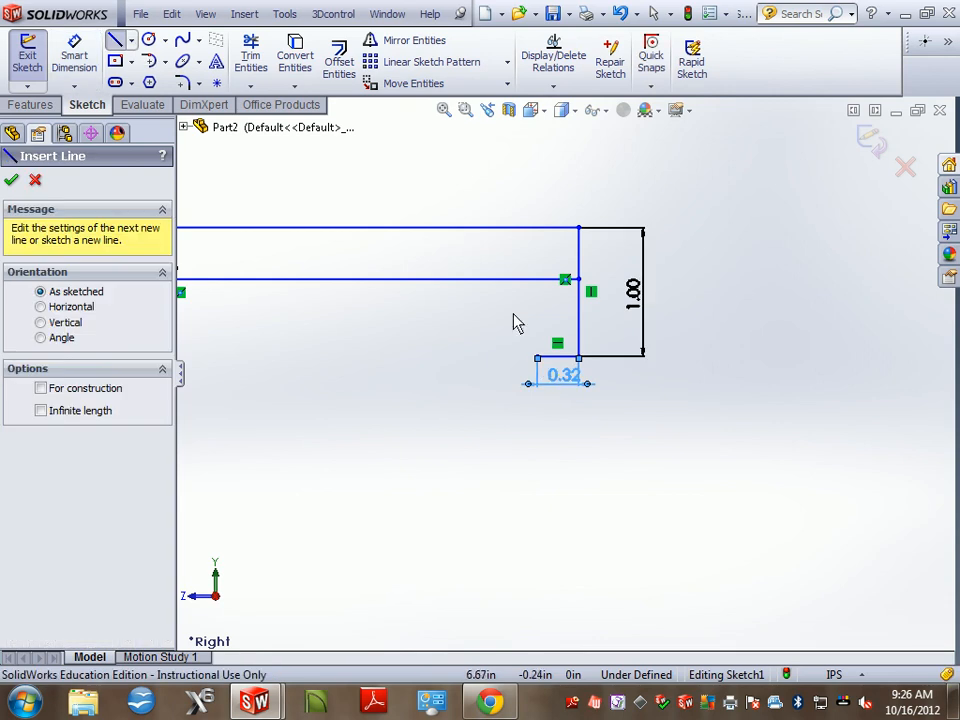
{"action": "left_click", "coordinate": [537, 360]}
{"action": "left_click", "coordinate": [455, 282]}
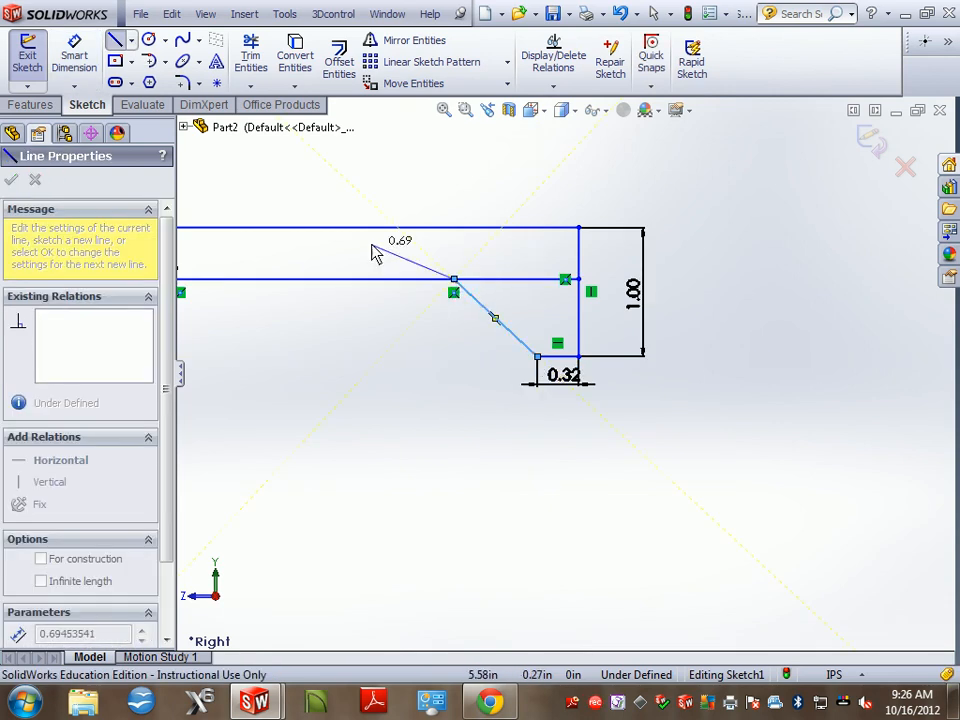
{"action": "key", "text": "Escape"}
{"action": "key", "text": "Escape"}
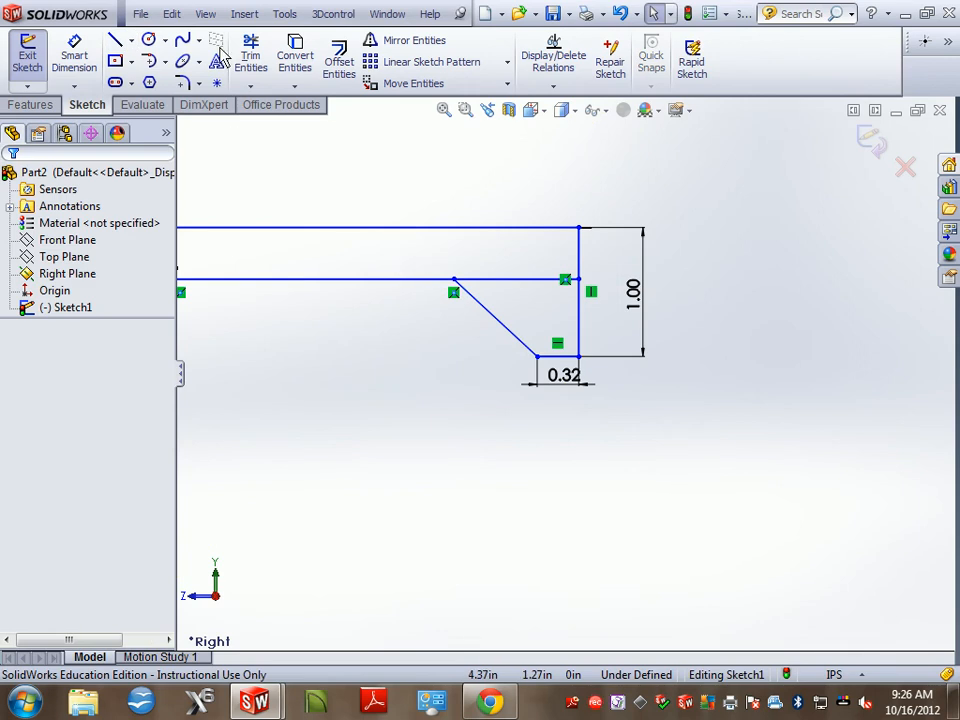
Power-trim the lower horizontal line's segment between the right slanted line and the right vertical line.
{"action": "left_click", "coordinate": [247, 58]}
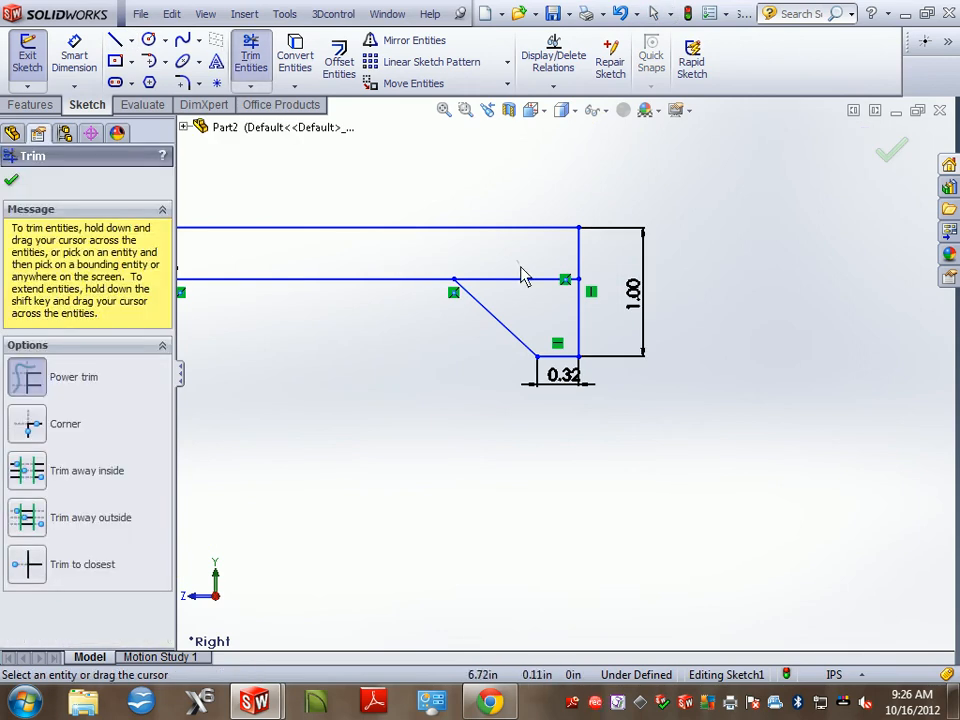
{"action": "left_click_drag", "start_coordinate": [521, 267], "coordinate": [528, 286]}
{"action": "scroll", "coordinate": [517, 302], "scroll_direction": "up", "scroll_amount": 6}
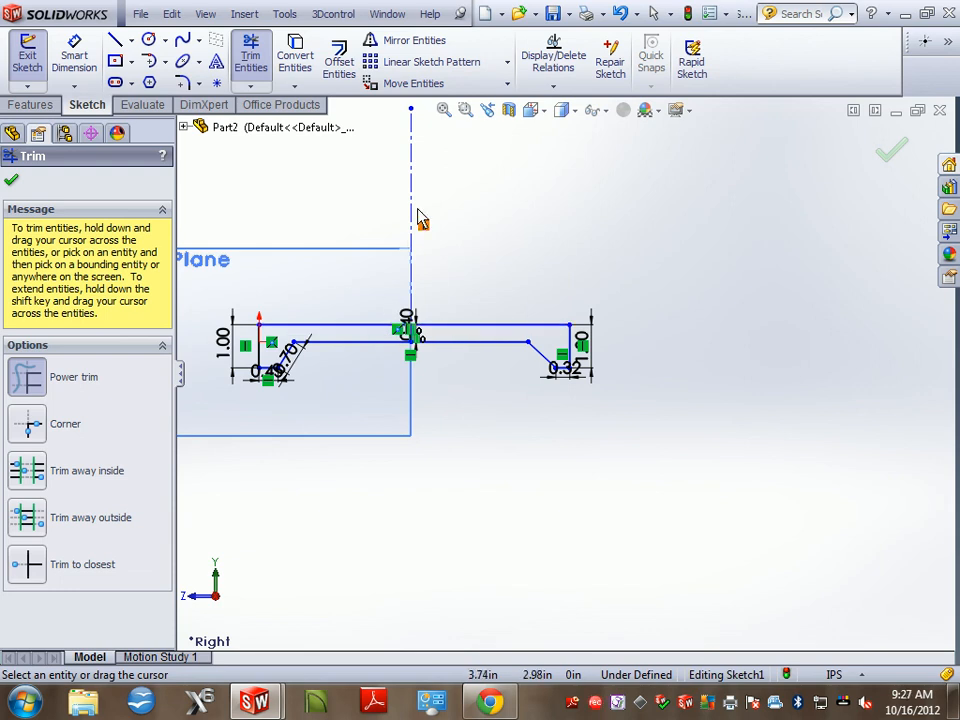
Sketch a horizontal line about 0.76 in long rightward from the top endpoint of the centerline.
{"action": "left_click", "coordinate": [116, 41]}
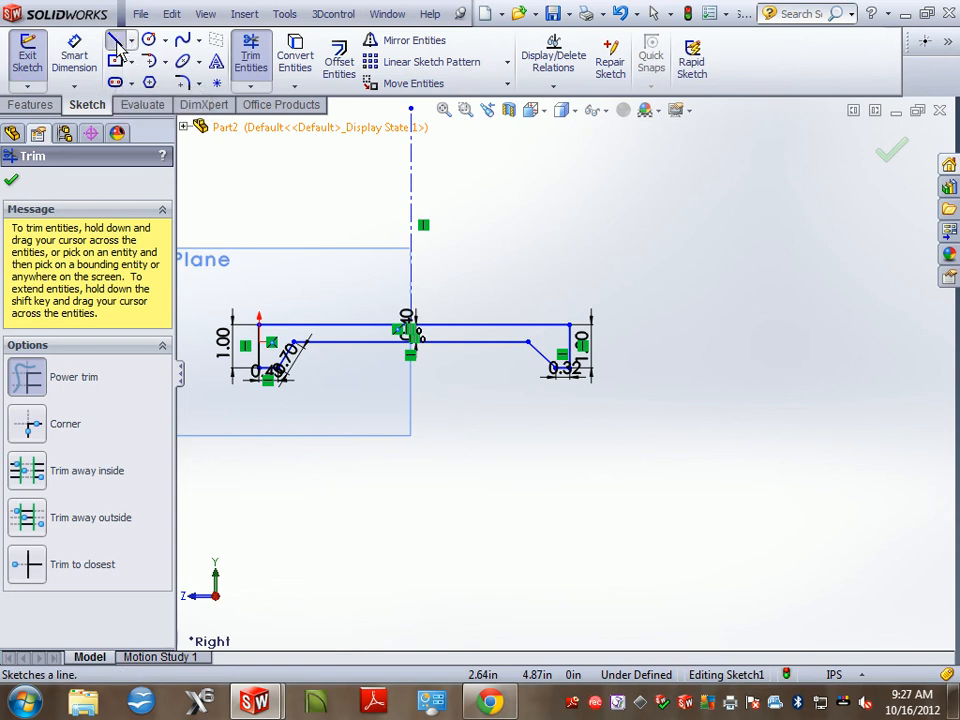
{"action": "scroll", "coordinate": [422, 112], "scroll_direction": "down", "scroll_amount": 2}
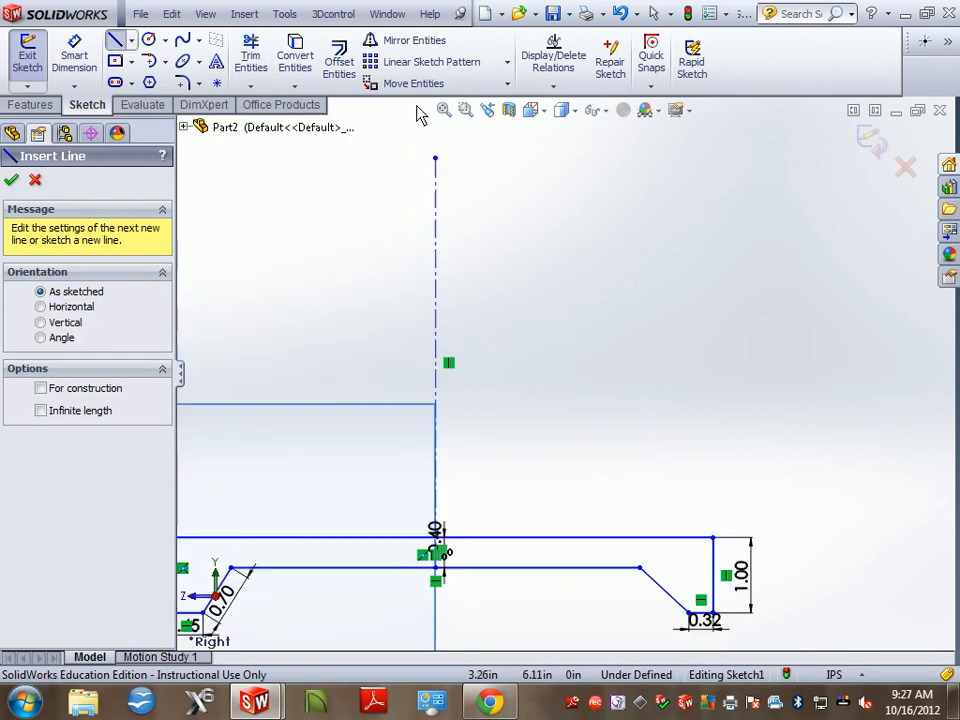
{"action": "left_click", "coordinate": [435, 158]}
{"action": "left_click", "coordinate": [493, 158]}
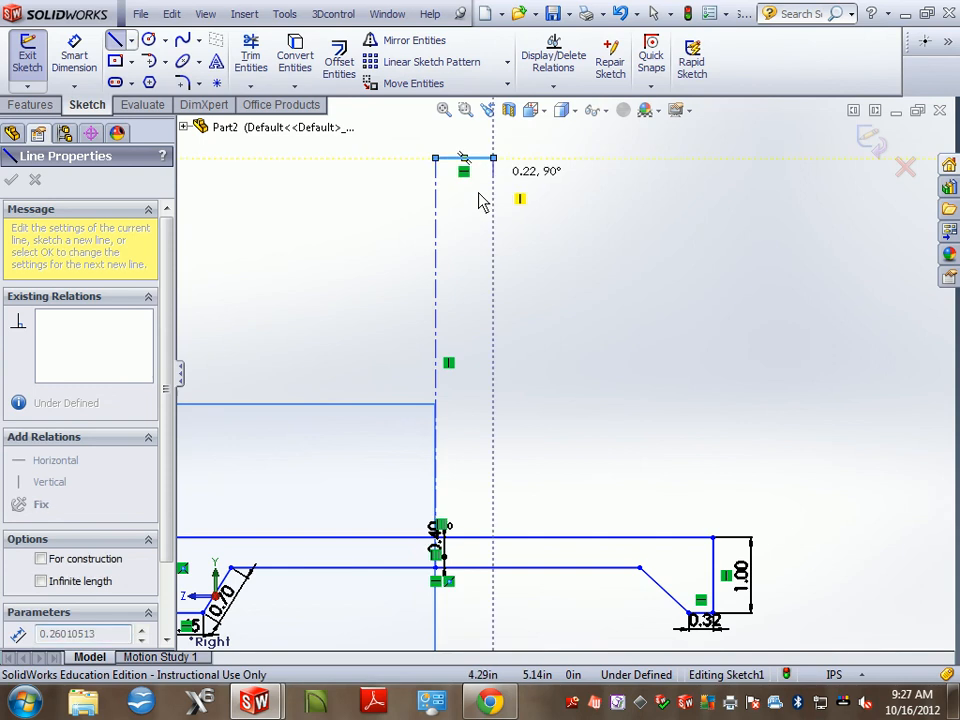
Dimension the length of the short line at the centerline's top, and delete that dimension.
{"action": "left_click", "coordinate": [84, 67]}
{"action": "left_click", "coordinate": [479, 158]}
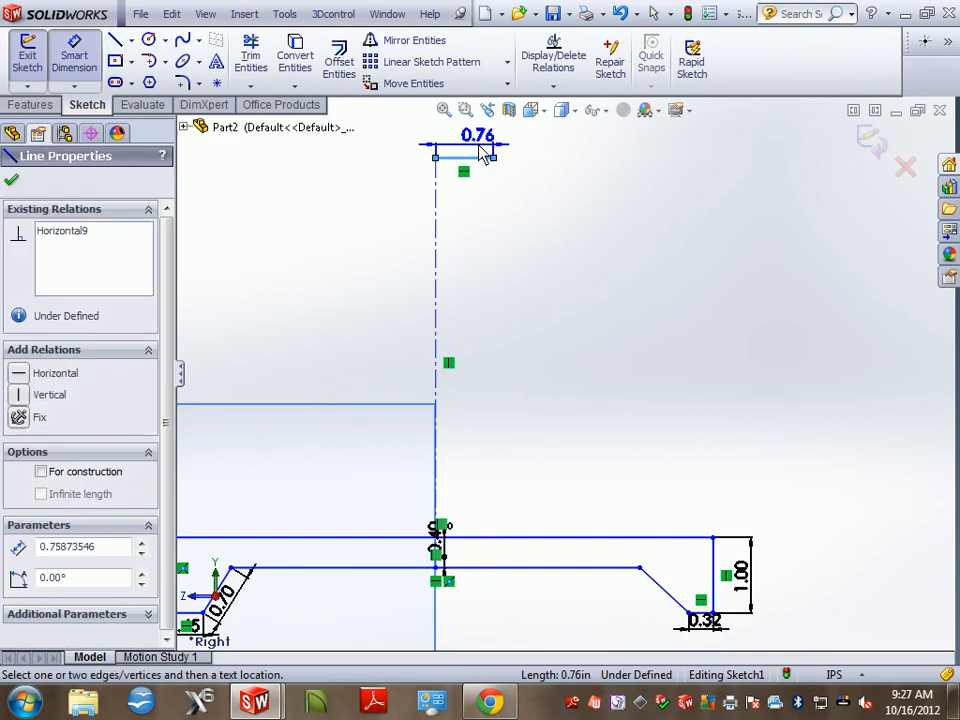
{"action": "left_click", "coordinate": [479, 146]}
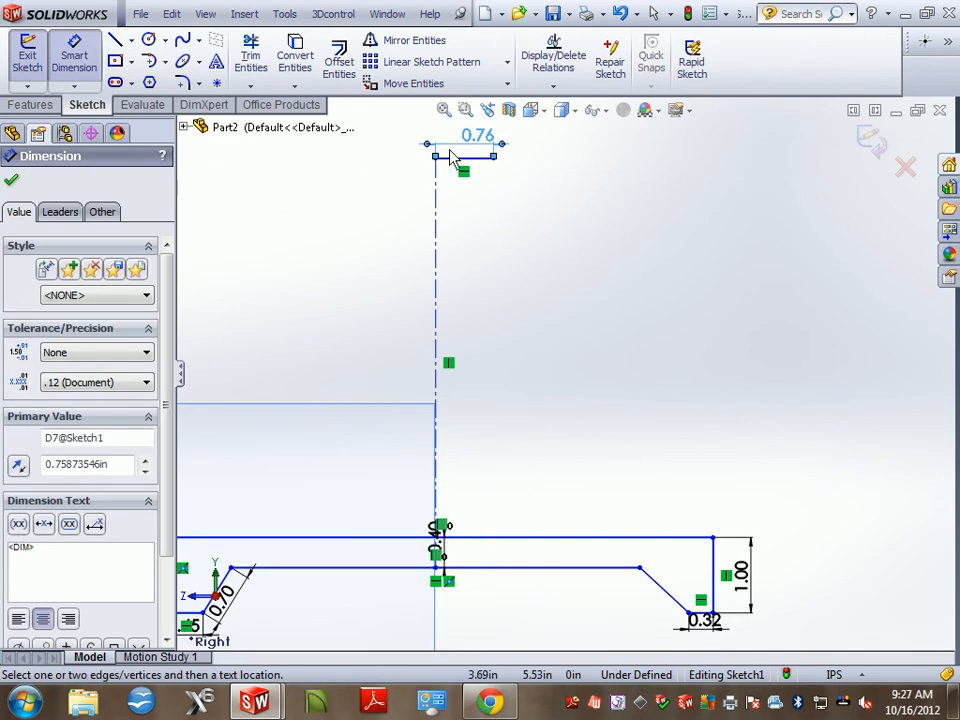
{"action": "key", "text": "Escape"}
{"action": "left_click", "coordinate": [484, 148]}
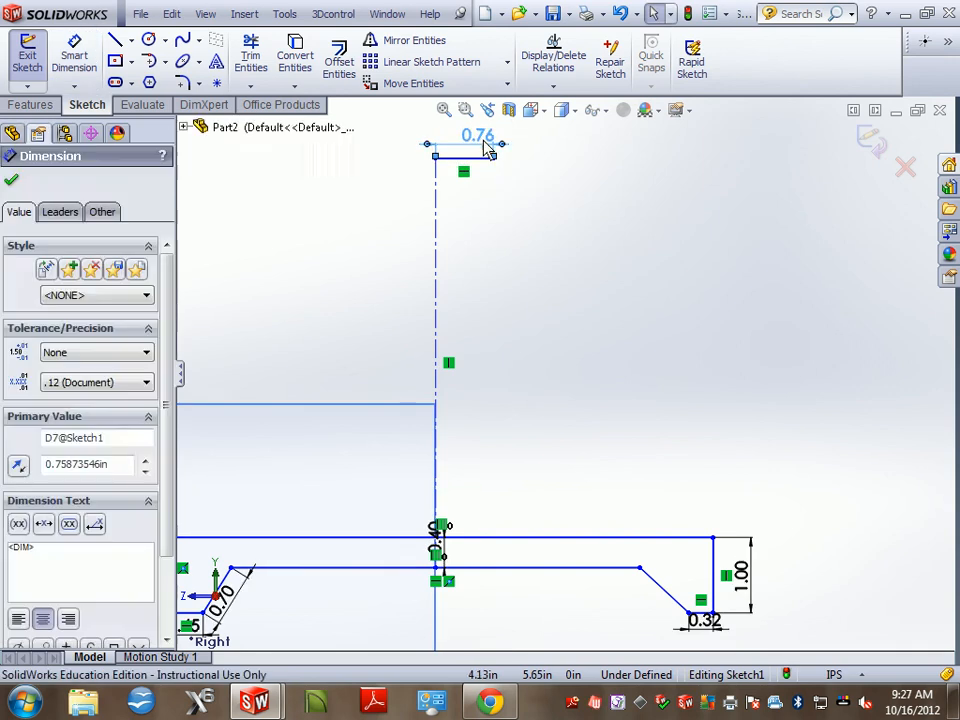
{"action": "key", "text": "Delete"}
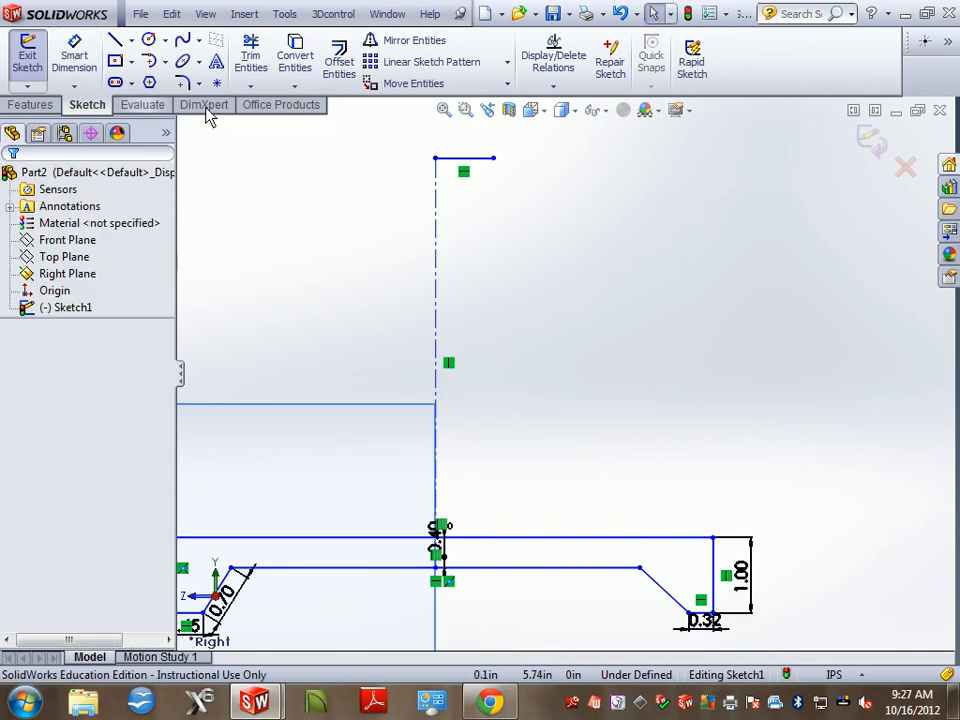
{"action": "left_click", "coordinate": [470, 163]}
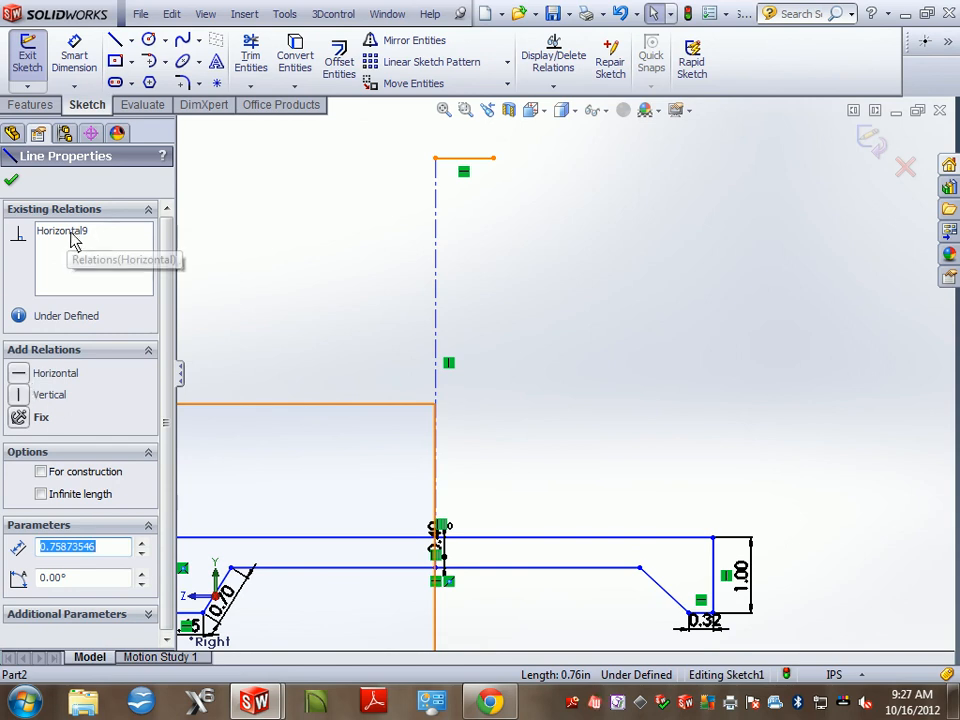
{"action": "key", "text": "Escape"}
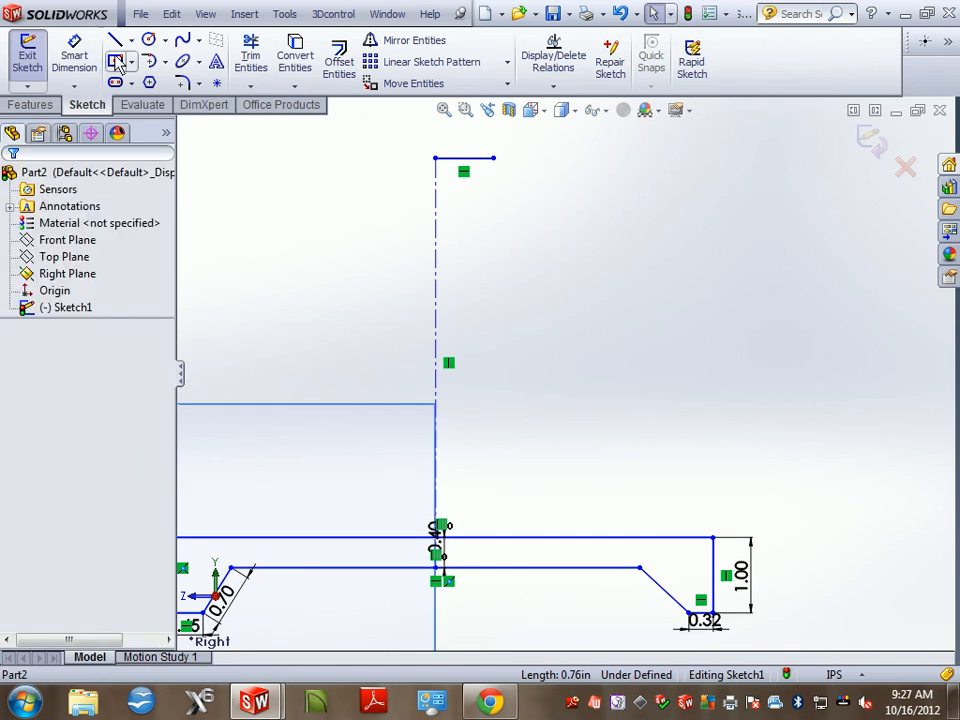
Sketch a slanted line from the right end of the short top line down to the profile's upper horizontal line.
{"action": "left_click", "coordinate": [115, 40]}
{"action": "left_click", "coordinate": [493, 160]}
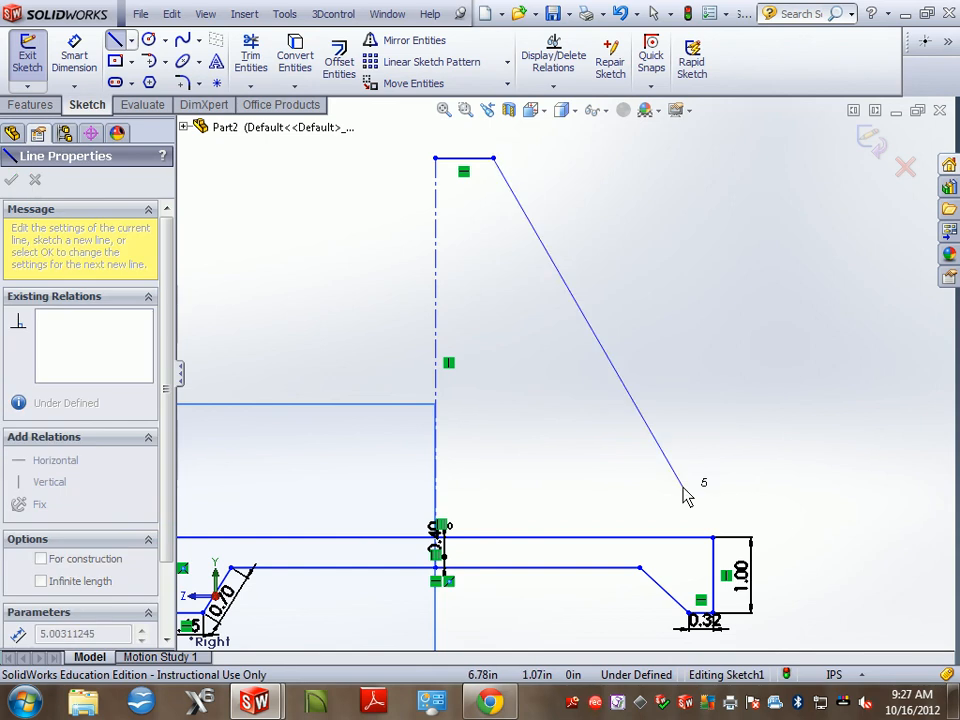
{"action": "left_click", "coordinate": [651, 538]}
{"action": "key", "text": "Escape"}
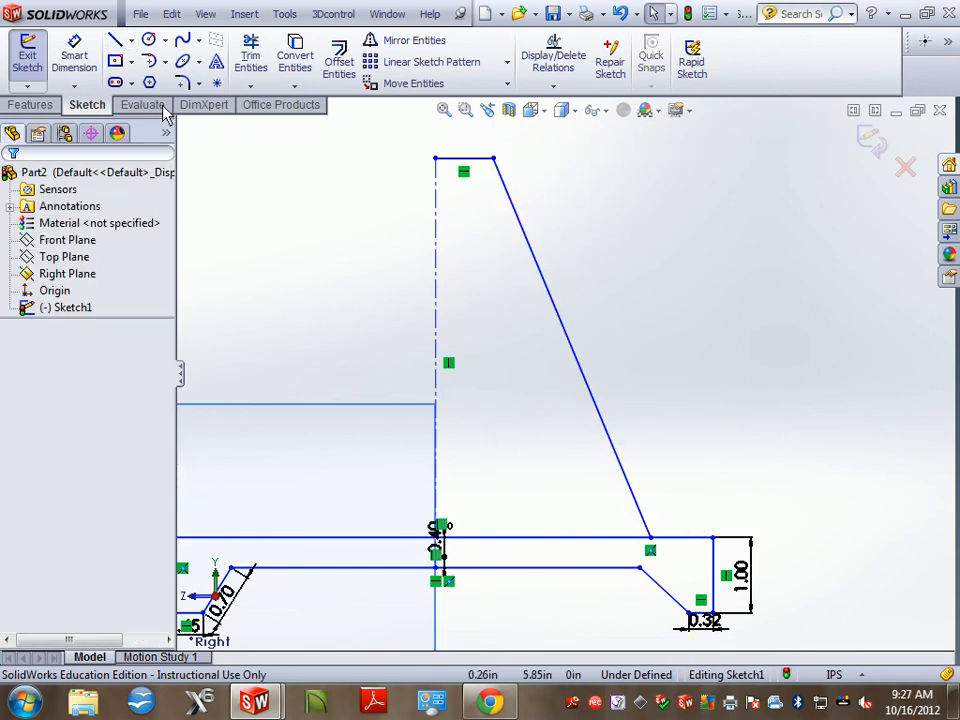
Sketch a second slanted line about 5.27 in long from the centerline's top endpoint down to the upper horizontal line.
{"action": "left_click", "coordinate": [115, 40]}
{"action": "left_click", "coordinate": [435, 158]}
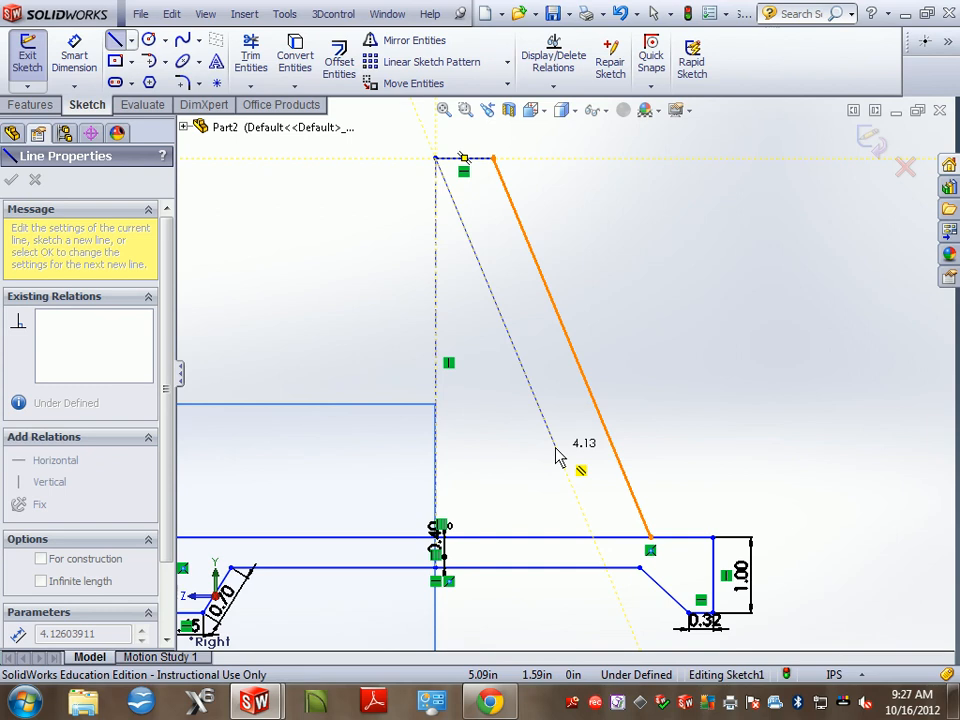
{"action": "left_click", "coordinate": [559, 538]}
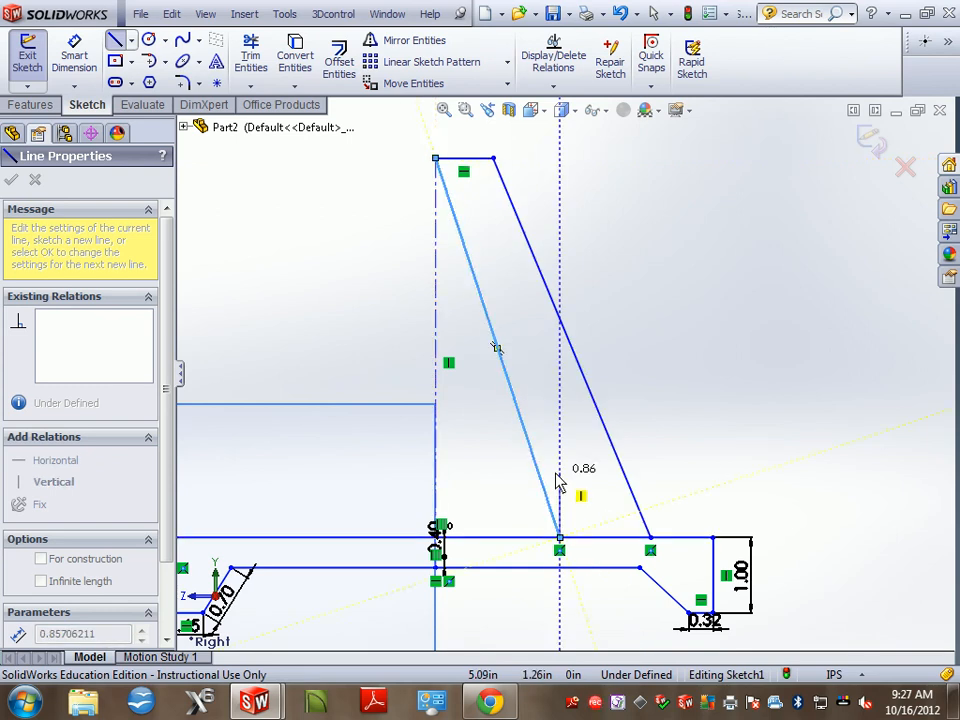
{"action": "key", "text": "Escape"}
Add a Parallel relation between the two long slanted lines.
{"action": "left_click", "coordinate": [539, 472]}
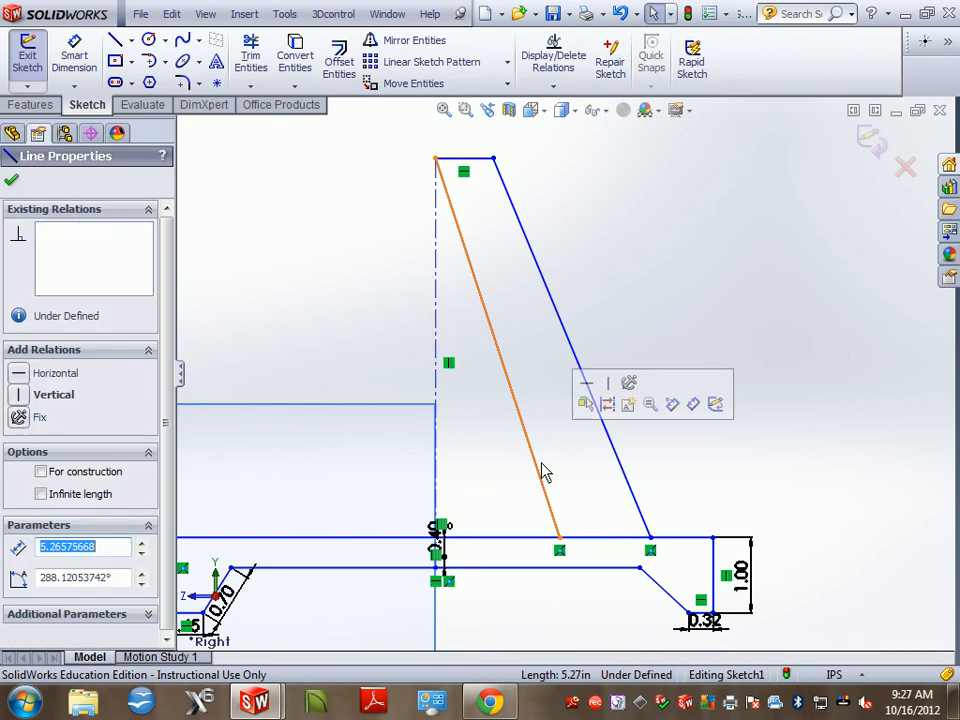
{"action": "left_click", "coordinate": [617, 461], "text": "ctrl"}
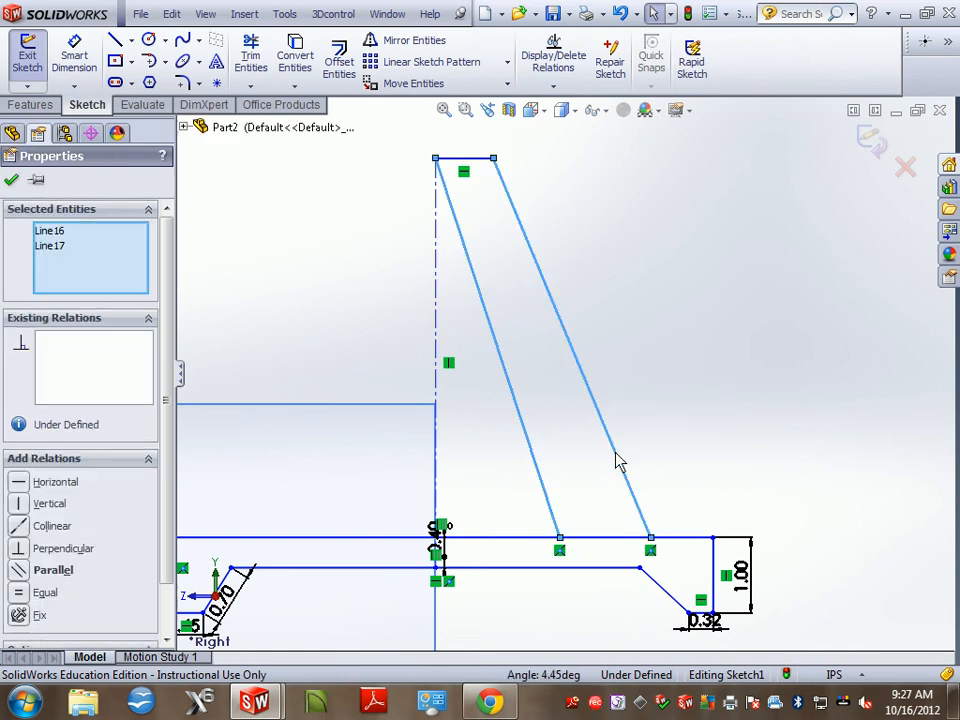
{"action": "left_click", "coordinate": [20, 572]}
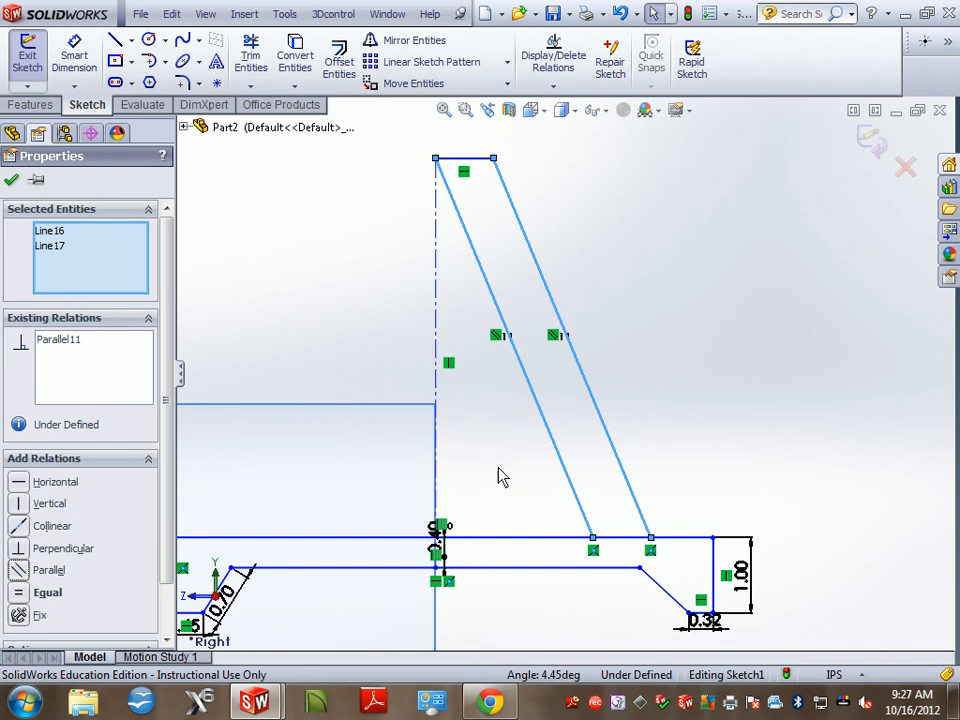
Trim the horizontal segment between the two slanted lines, and sketch a line about 1.93 in long from the inner slanted line down to the horizontal line.
{"action": "left_click", "coordinate": [254, 62]}
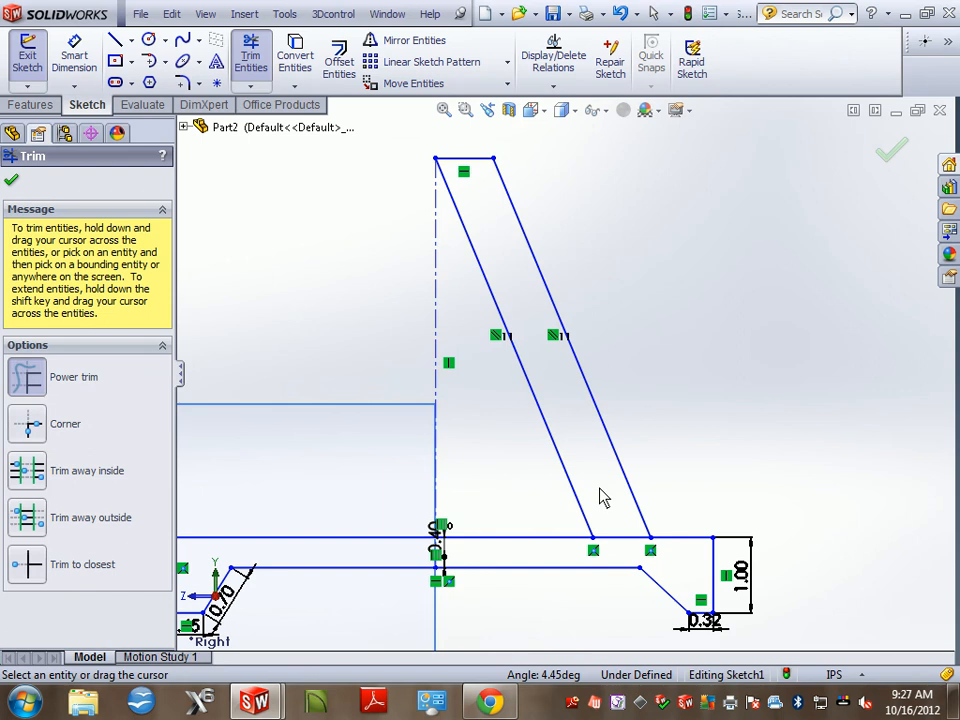
{"action": "mouse_move", "coordinate": [605, 505]}
{"action": "left_mouse_down"}
{"action": "mouse_move", "coordinate": [621, 531]}
{"action": "mouse_move", "coordinate": [537, 512]}
{"action": "left_mouse_up"}
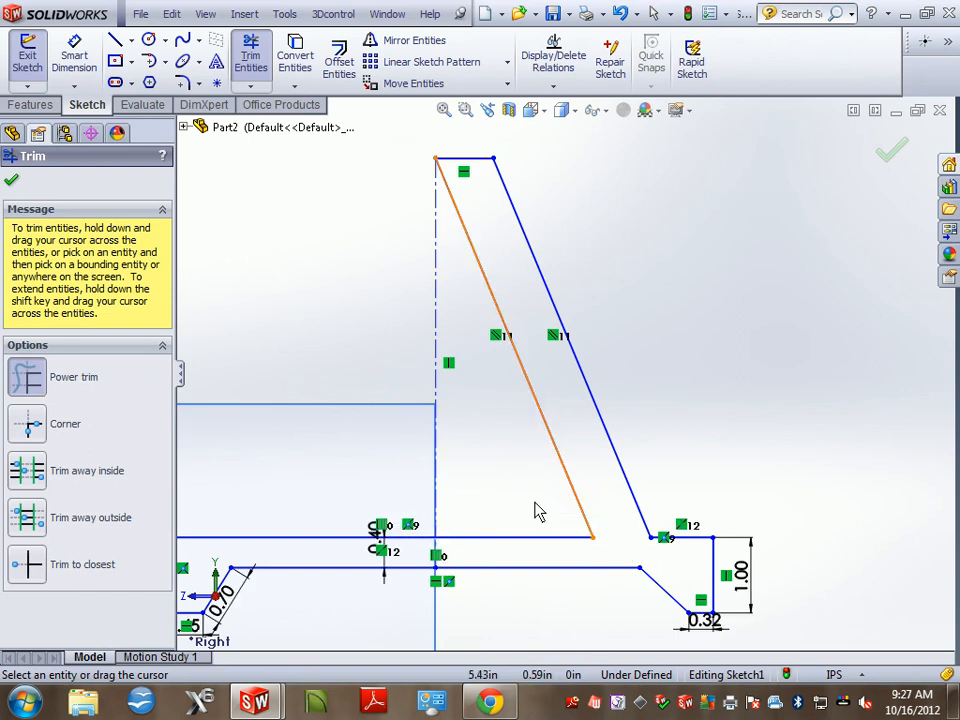
{"action": "left_click", "coordinate": [115, 40]}
{"action": "left_click", "coordinate": [542, 418]}
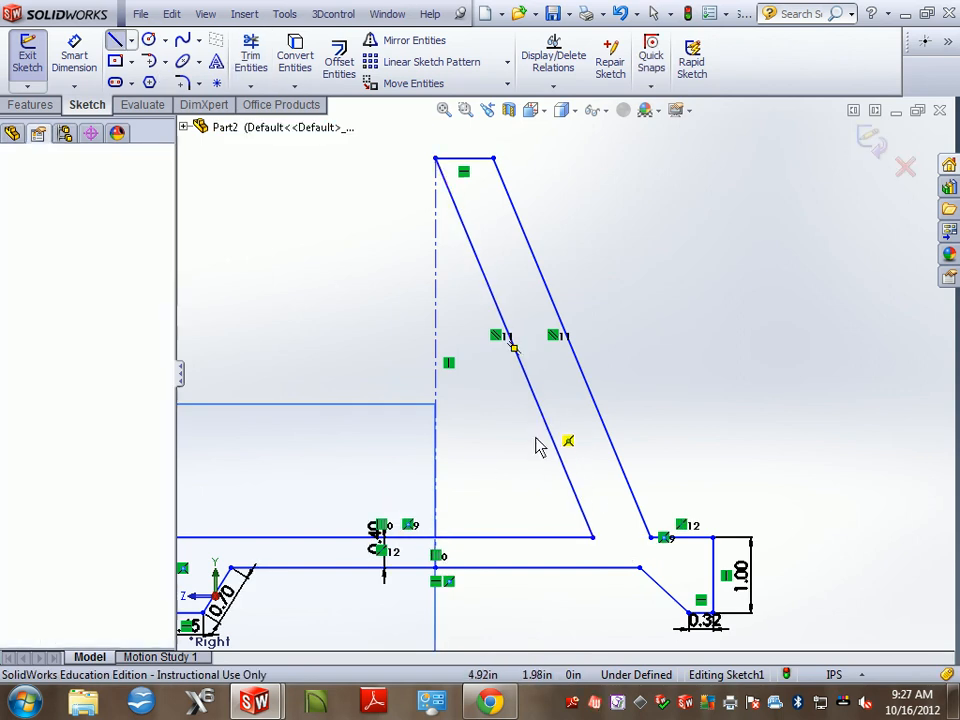
{"action": "left_click", "coordinate": [462, 539]}
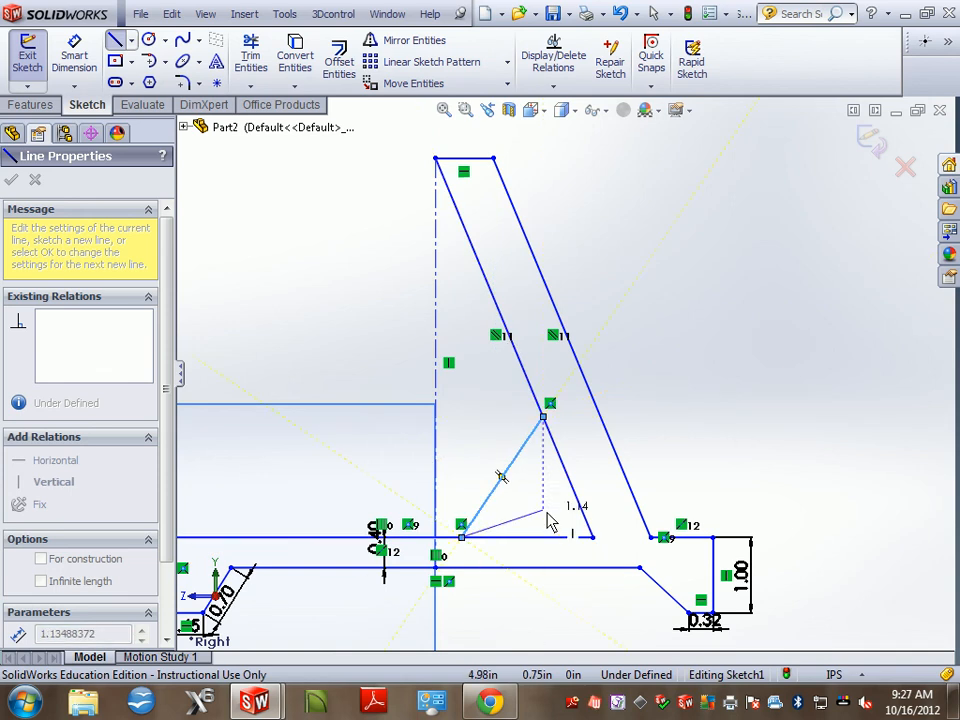
{"action": "key", "text": "Escape"}
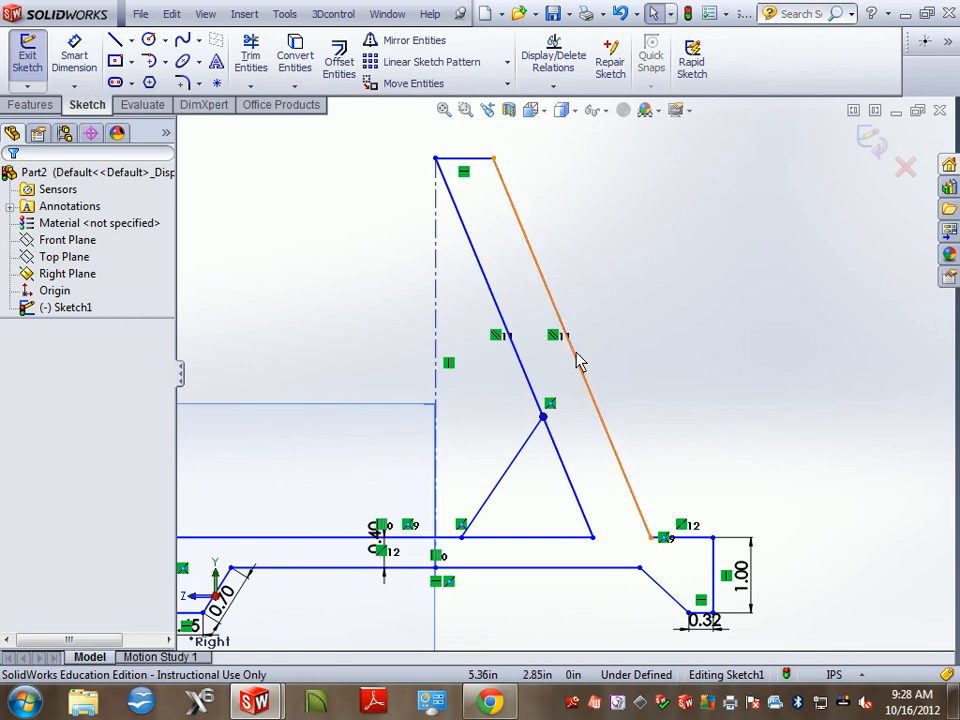
{"action": "key", "text": "Delete"}
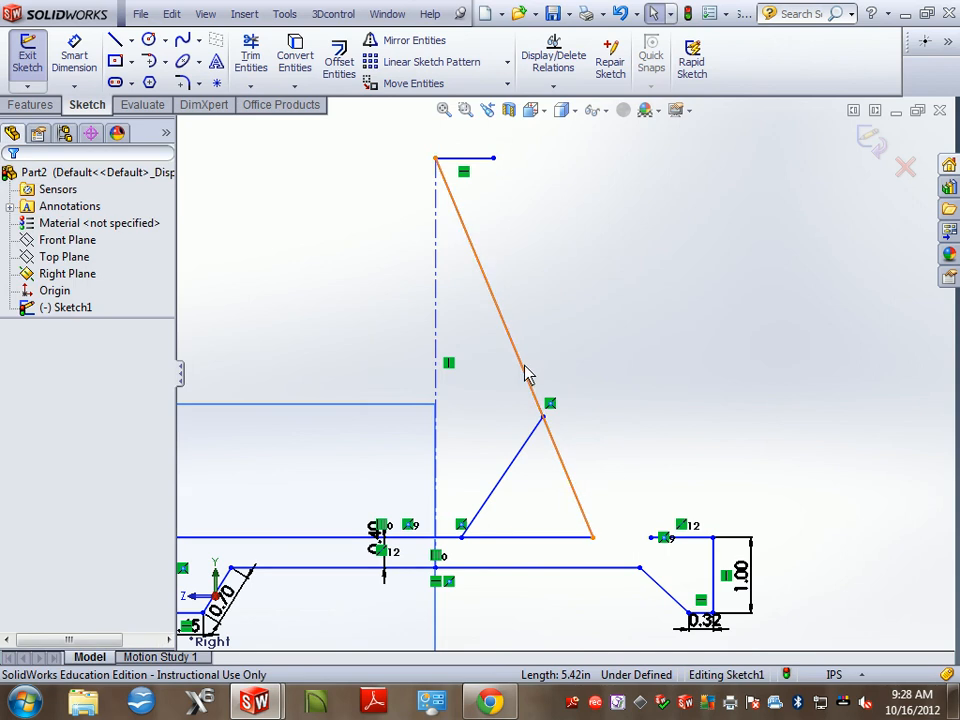
{"action": "left_click", "coordinate": [527, 375]}
{"action": "key", "text": "Delete"}
{"action": "left_click", "coordinate": [531, 455]}
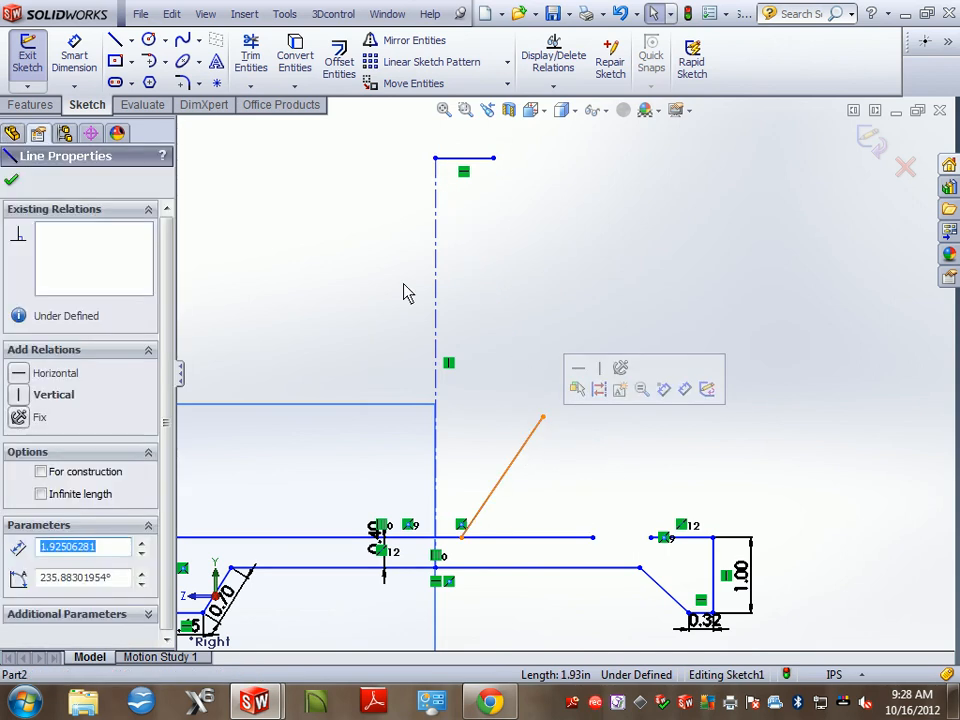
{"action": "left_click", "coordinate": [172, 14]}
{"action": "left_click", "coordinate": [182, 42]}
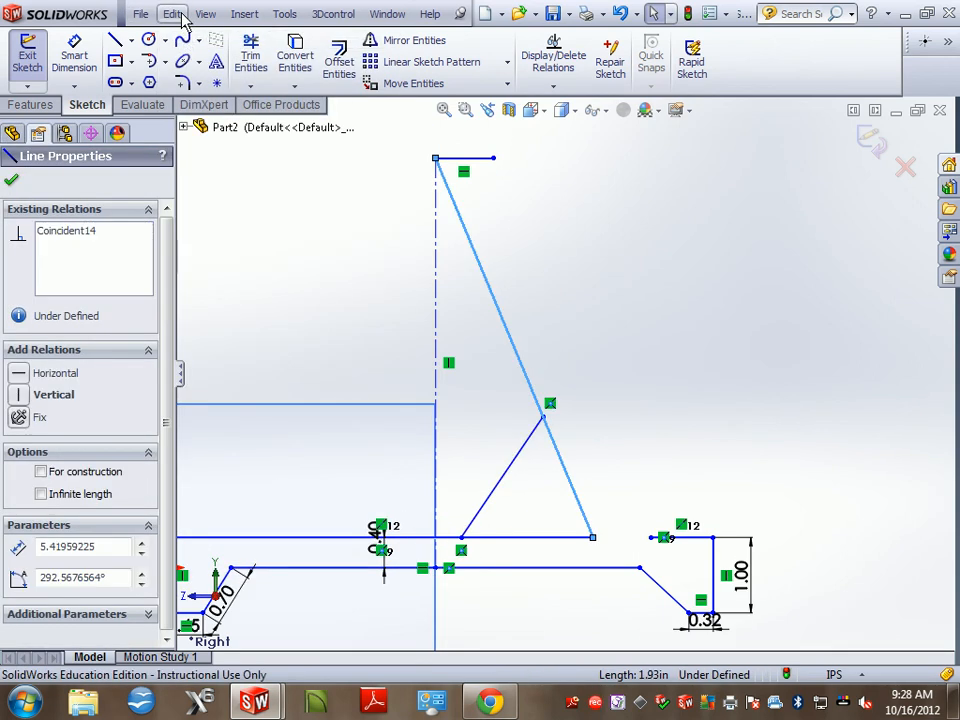
{"action": "left_click", "coordinate": [172, 14]}
{"action": "left_click", "coordinate": [186, 39]}
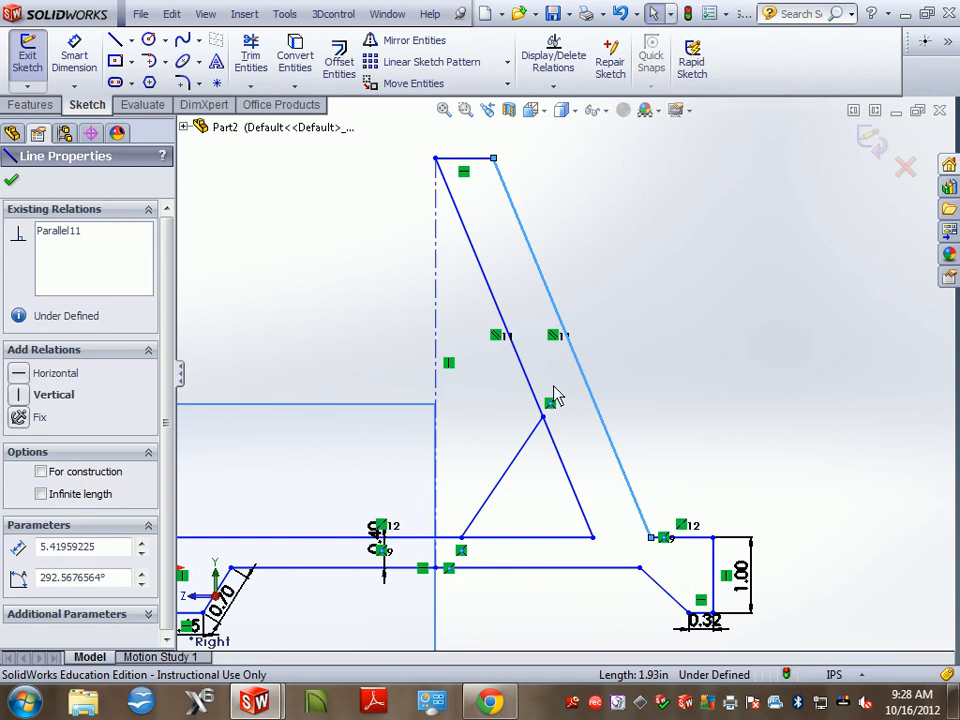
Trim the inner slanted line below its junction with the short brace line, and remove the leftover horizontal segment.
{"action": "left_click", "coordinate": [251, 60]}
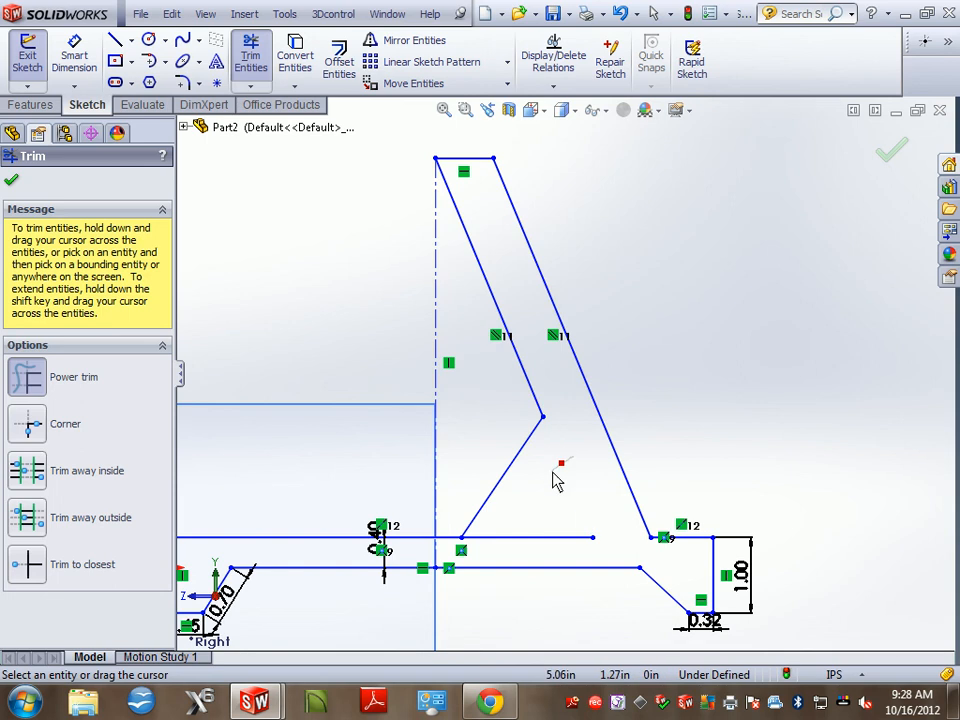
{"action": "left_click_drag", "start_coordinate": [537, 545], "coordinate": [529, 540]}
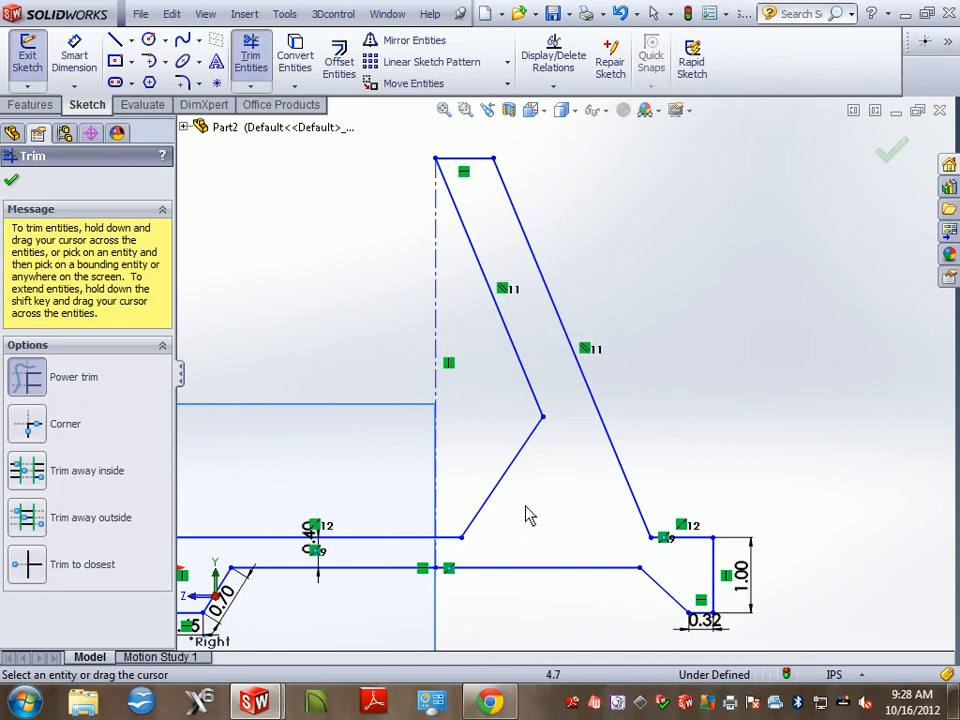
Dimension the vertical distance between the short top line and the upper horizontal line, and set it to 9 in.
{"action": "left_click", "coordinate": [74, 55]}
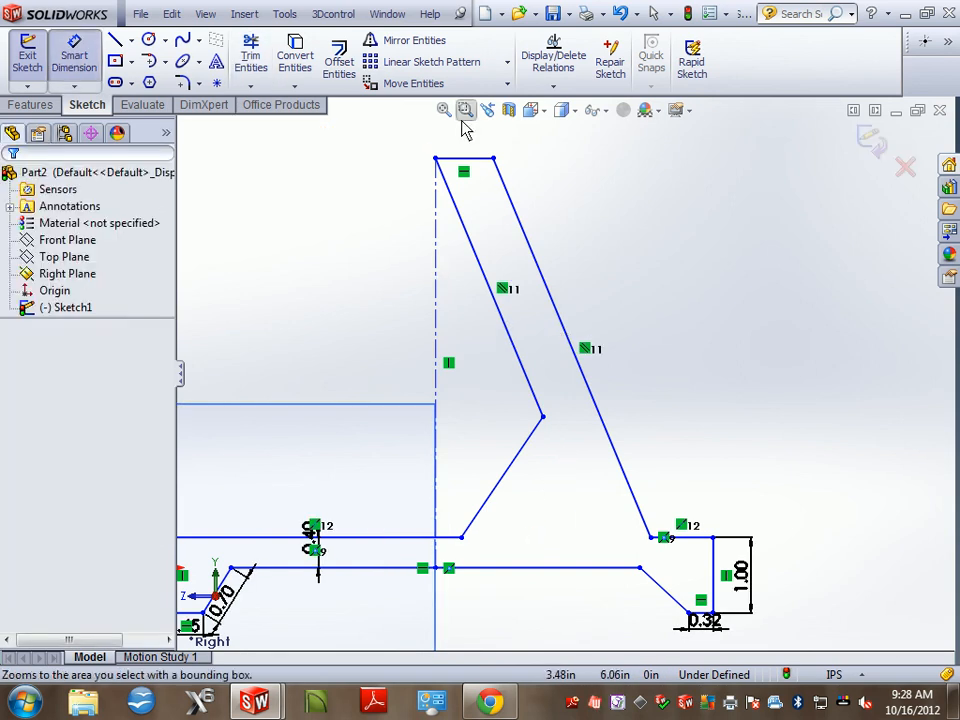
{"action": "left_click", "coordinate": [487, 158]}
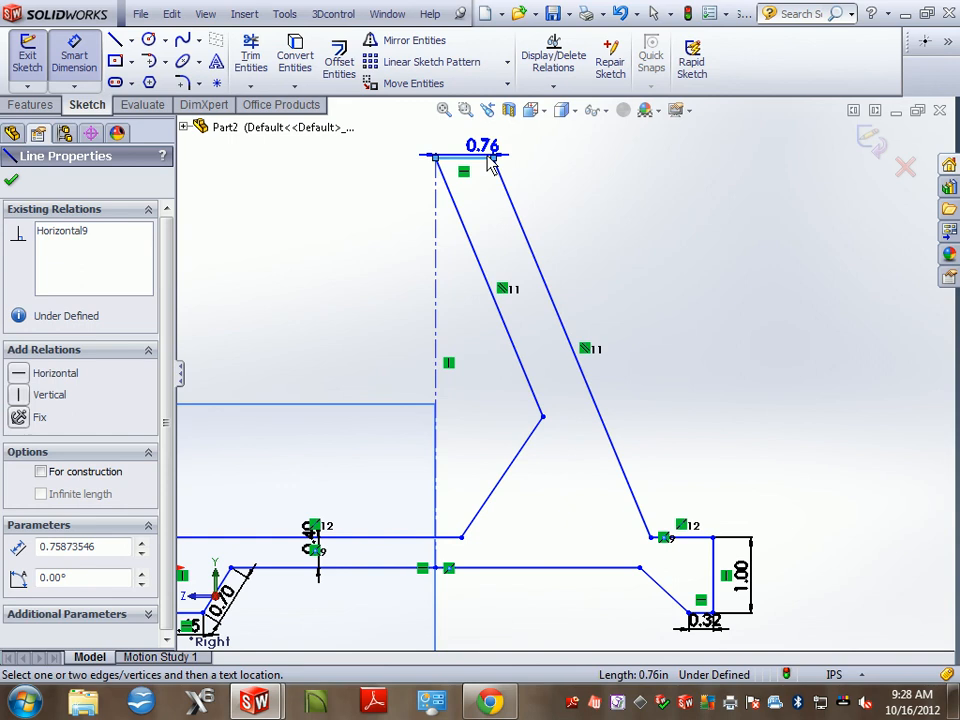
{"action": "left_click", "coordinate": [446, 537]}
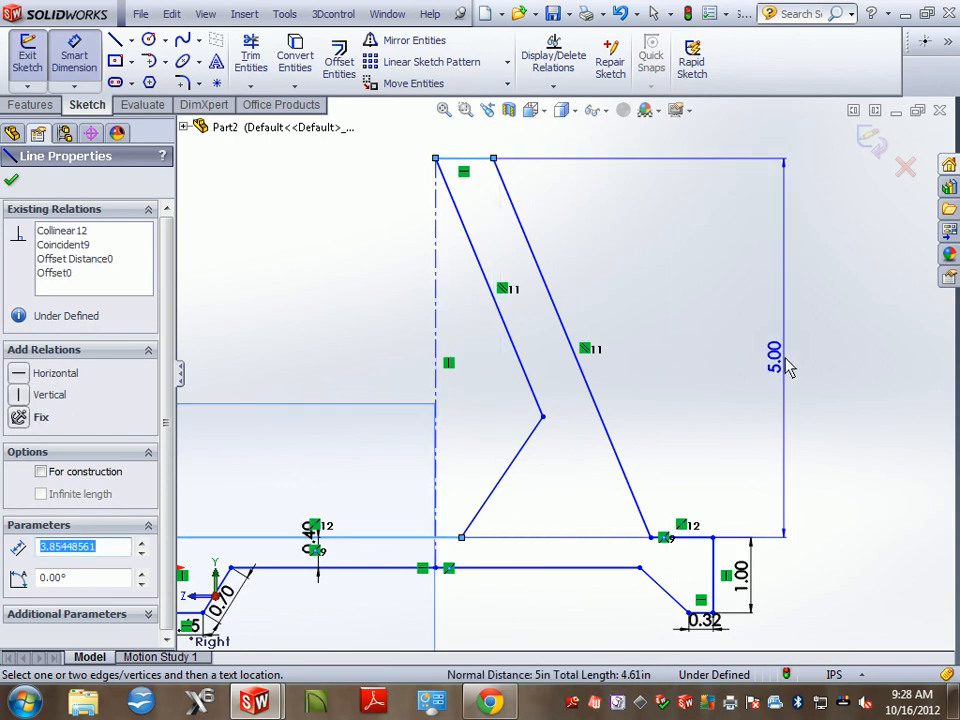
{"action": "left_click", "coordinate": [792, 367]}
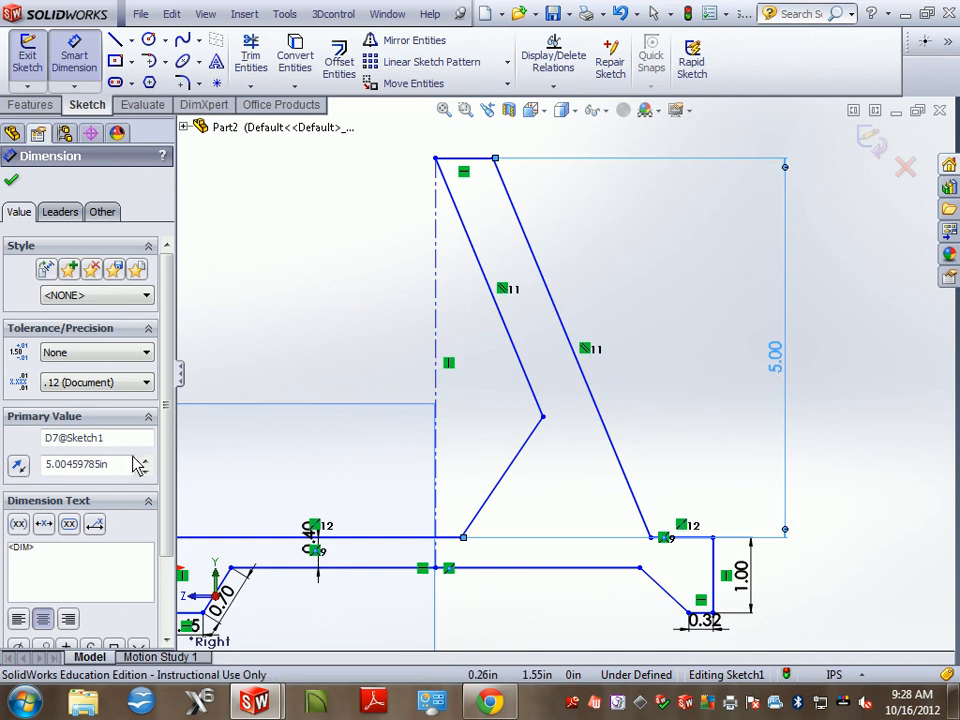
{"action": "left_click_drag", "start_coordinate": [113, 468], "coordinate": [5, 462]}
{"action": "type", "text": "9"}
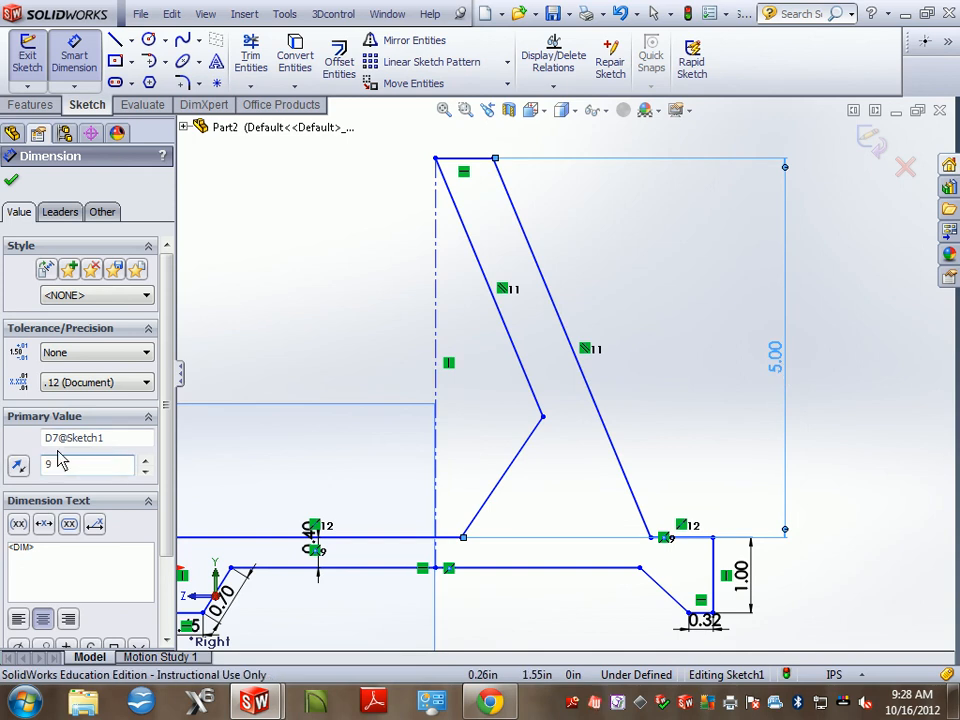
{"action": "left_click", "coordinate": [11, 183]}
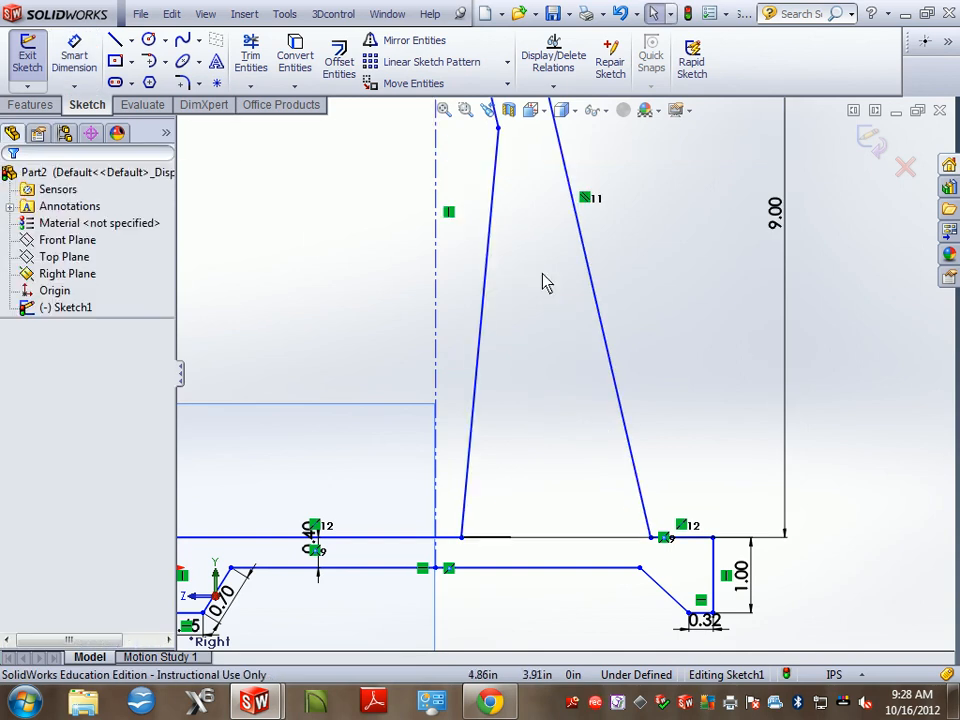
Delete the brace line and extend the inner slanted line with a collinear line about 4.74 in long from its lower endpoint.
{"action": "scroll", "coordinate": [540, 281], "scroll_direction": "down", "scroll_amount": 1}
{"action": "scroll", "coordinate": [540, 285], "scroll_direction": "up", "scroll_amount": 4}
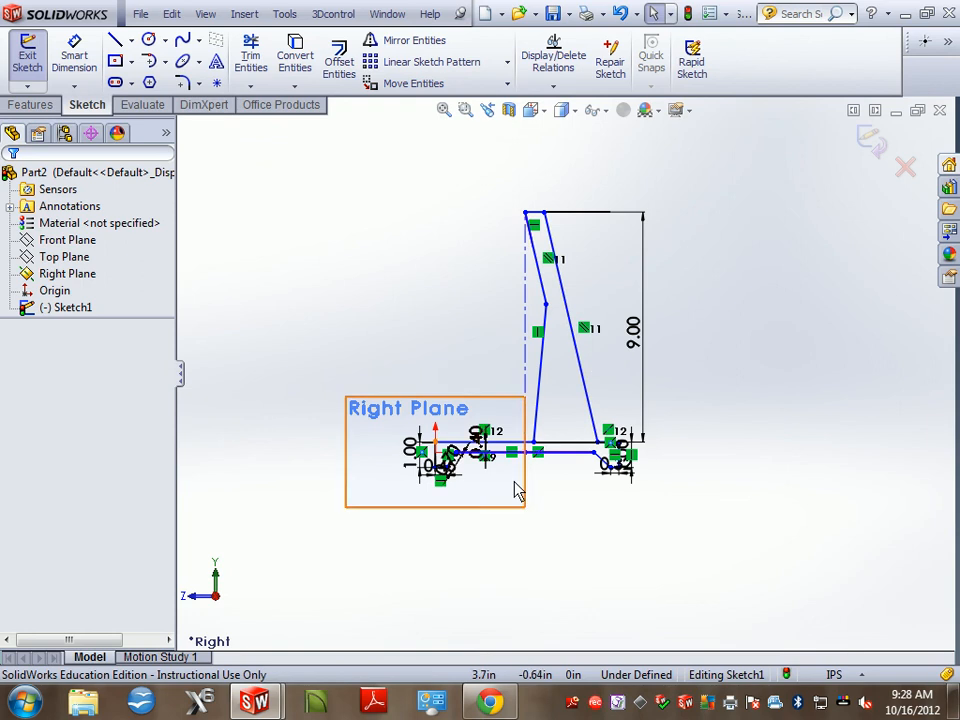
{"action": "left_click", "coordinate": [537, 417]}
{"action": "key", "text": "Delete"}
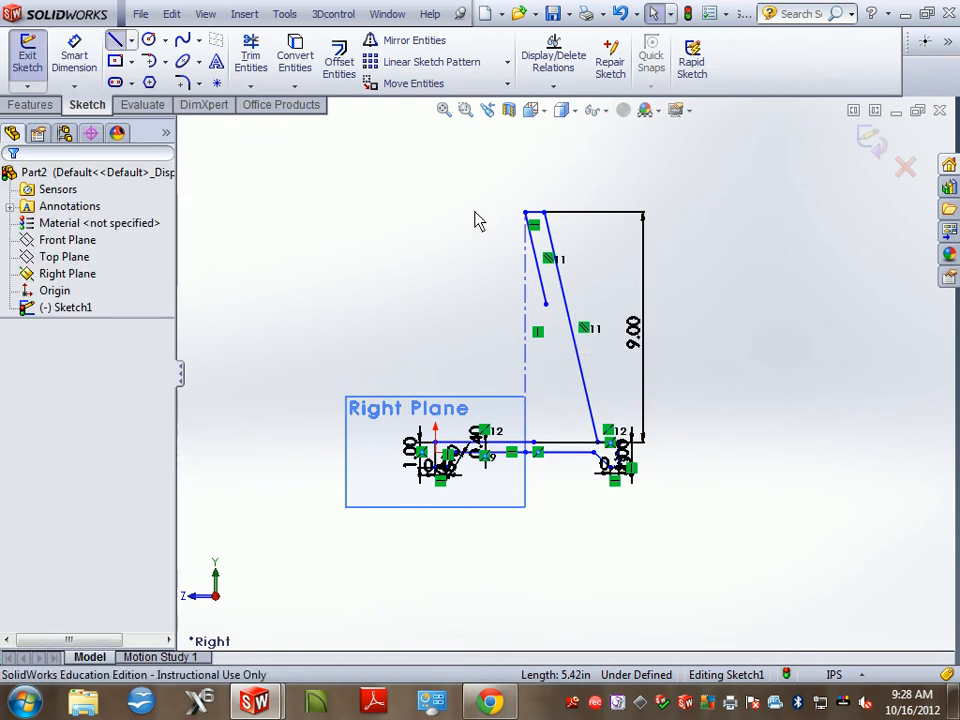
{"action": "left_click", "coordinate": [545, 304]}
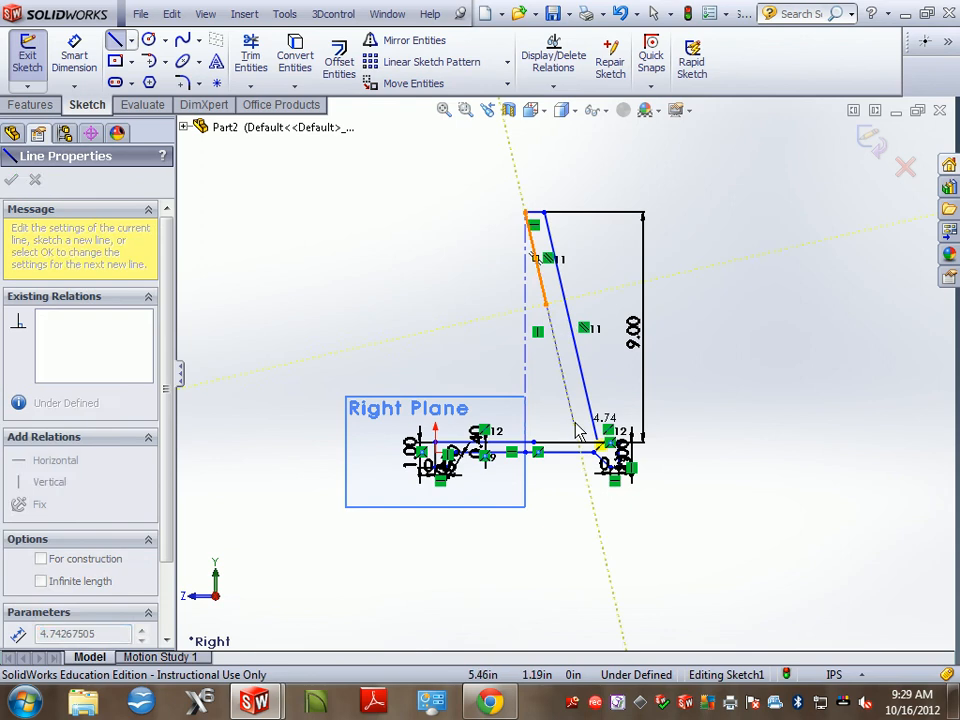
{"action": "left_click", "coordinate": [573, 421]}
{"action": "key", "text": "Escape"}
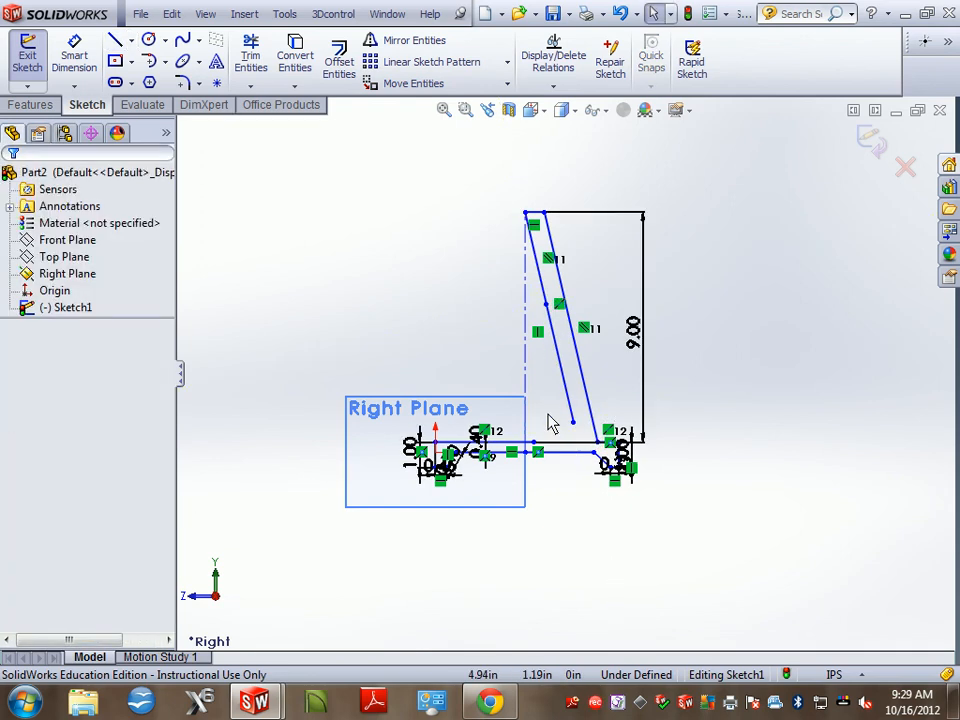
Sketch a brace line about 2.81 in long from the horizontal line's open end to the inner slanted line, and trim the excess below their junction.
{"action": "left_click", "coordinate": [115, 40]}
{"action": "left_click", "coordinate": [535, 440]}
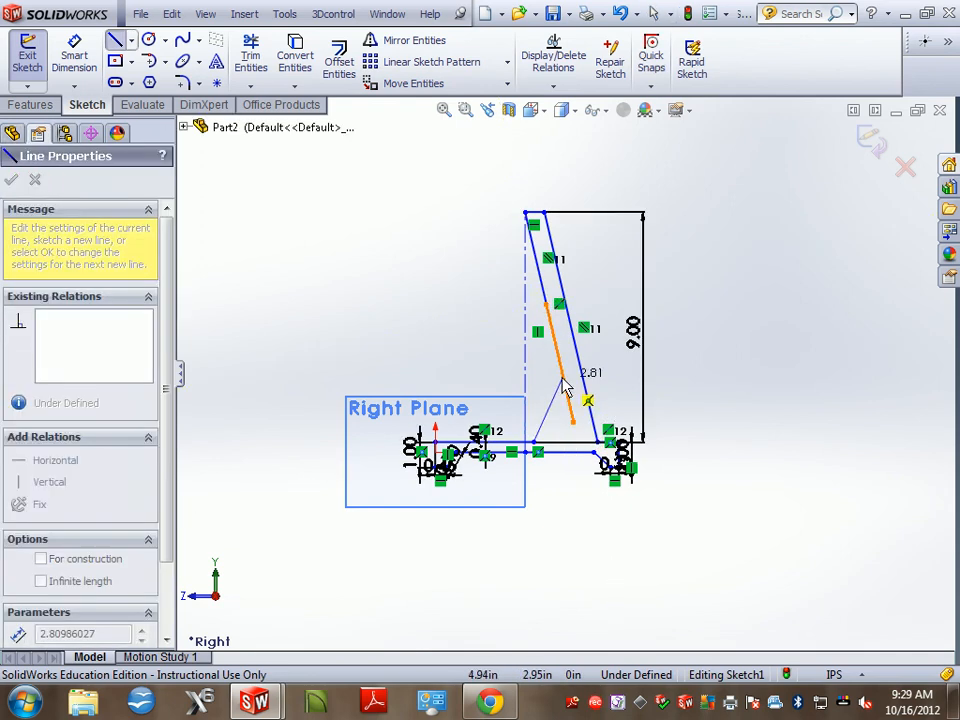
{"action": "left_click", "coordinate": [575, 378]}
{"action": "key", "text": "Escape"}
{"action": "left_click", "coordinate": [251, 55]}
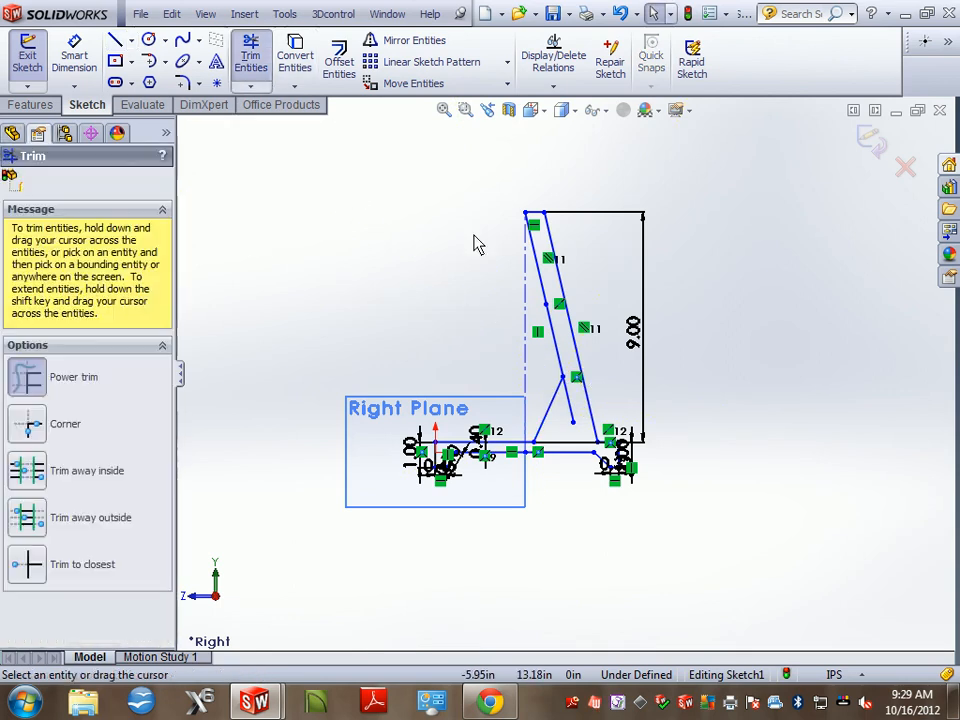
{"action": "left_click_drag", "start_coordinate": [560, 407], "coordinate": [576, 401]}
{"action": "scroll", "coordinate": [539, 422], "scroll_direction": "down", "scroll_amount": 1}
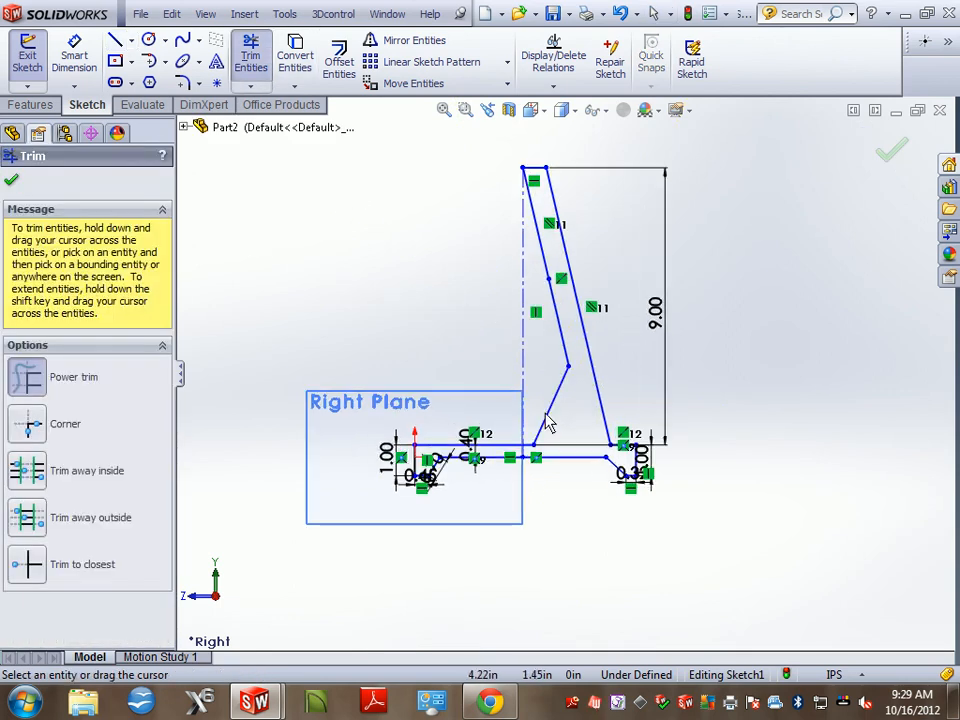
{"action": "scroll", "coordinate": [520, 440], "scroll_direction": "down", "scroll_amount": 1}
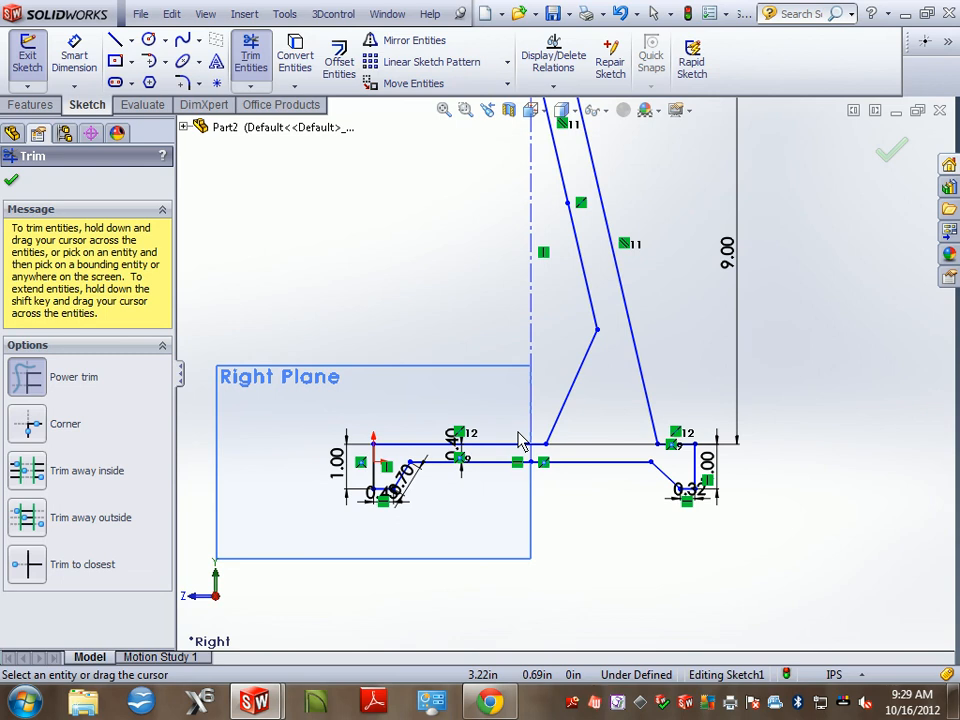
{"action": "left_click", "coordinate": [890, 150]}
Exit the sketch and revolve its profile 360 degrees about the short line at the centerline's top.
{"action": "left_click", "coordinate": [874, 140]}
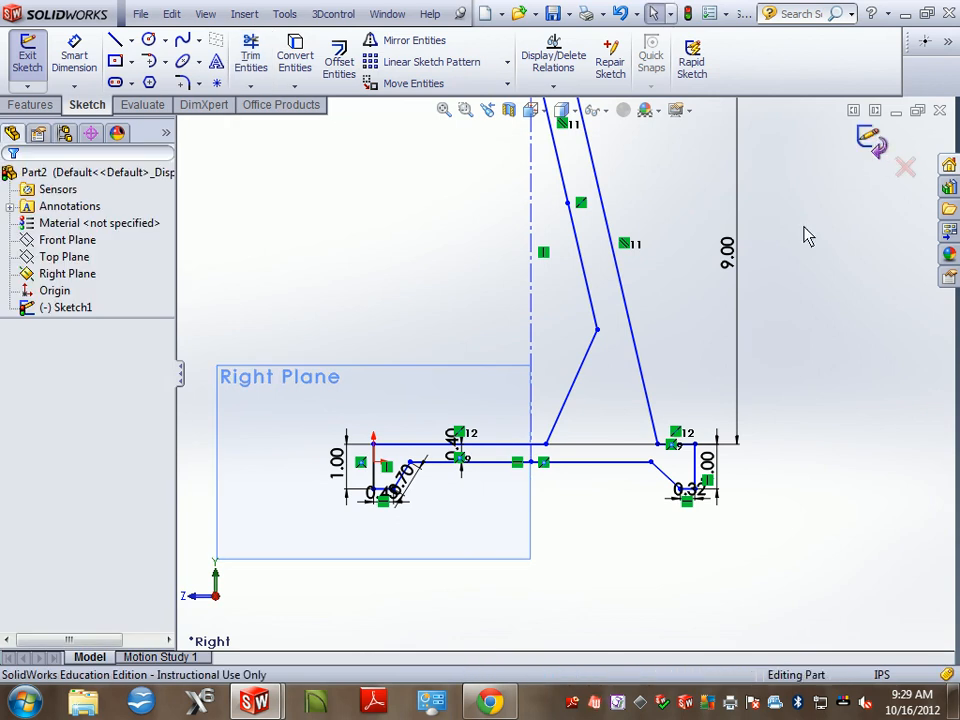
{"action": "scroll", "coordinate": [680, 258], "scroll_direction": "up", "scroll_amount": 1}
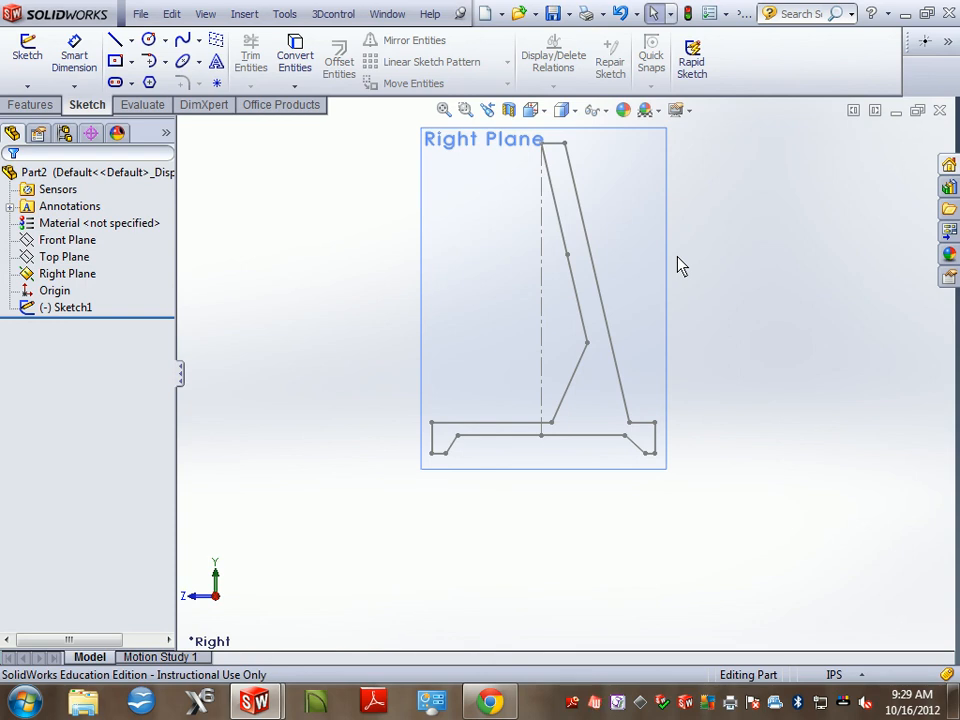
{"action": "left_click", "coordinate": [38, 104]}
{"action": "left_click", "coordinate": [87, 70]}
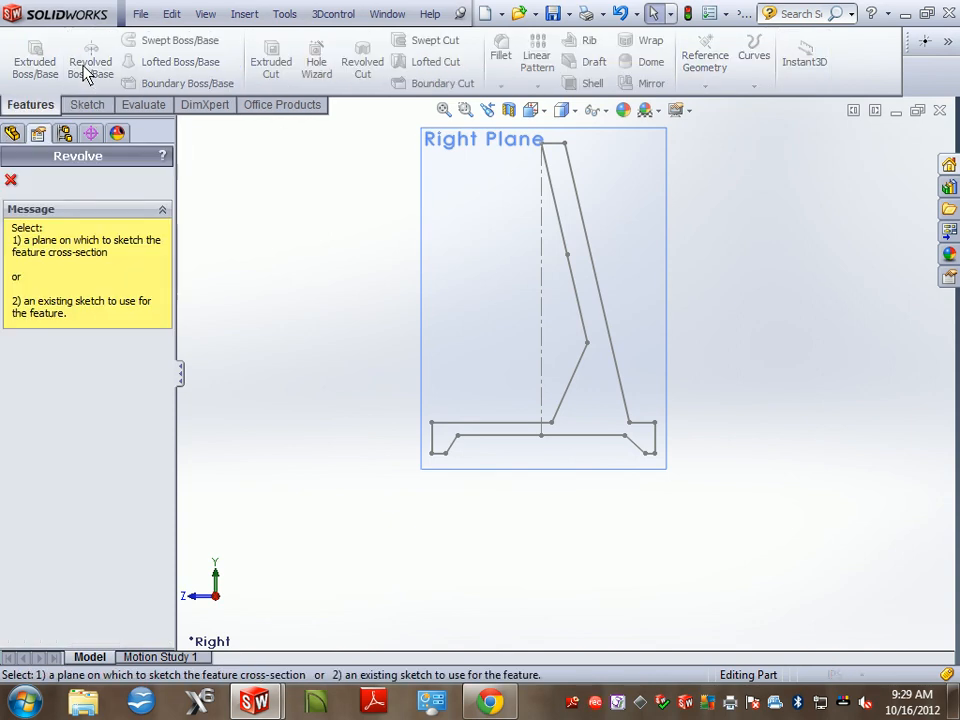
{"action": "left_click", "coordinate": [553, 150]}
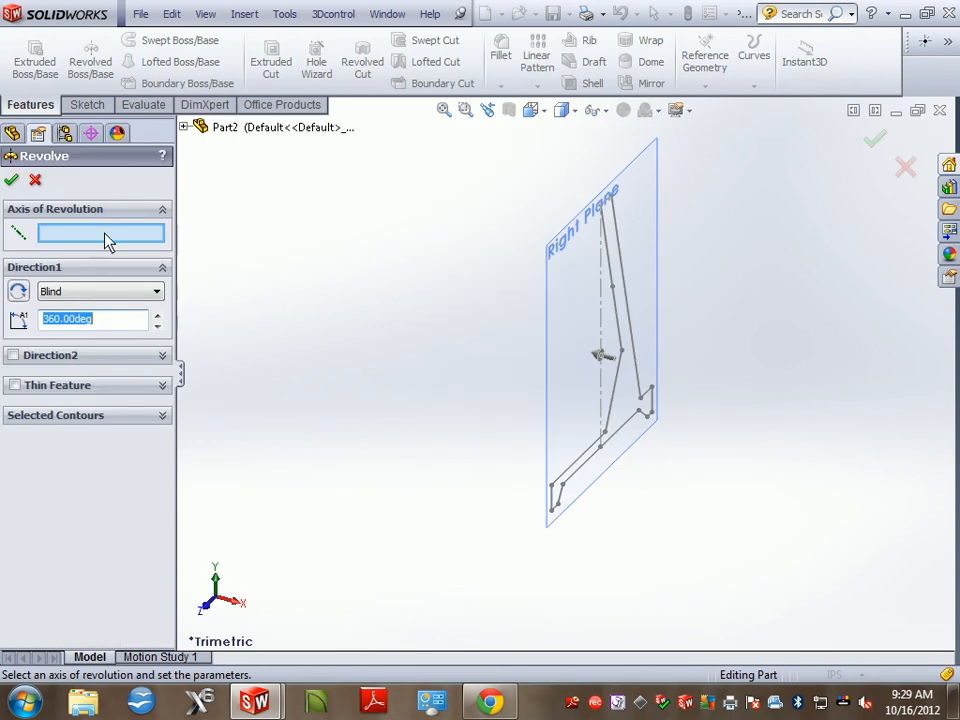
{"action": "middle_click_drag", "start_coordinate": [680, 251], "coordinate": [591, 204]}
{"action": "left_click", "coordinate": [579, 208]}
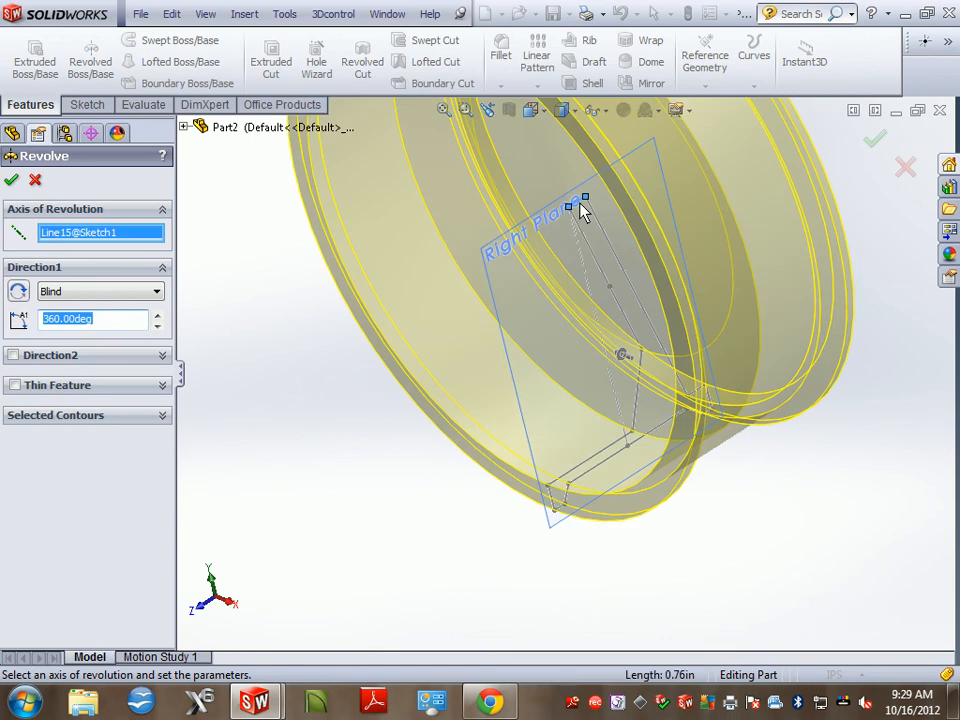
{"action": "scroll", "coordinate": [763, 217], "scroll_direction": "up", "scroll_amount": 3}
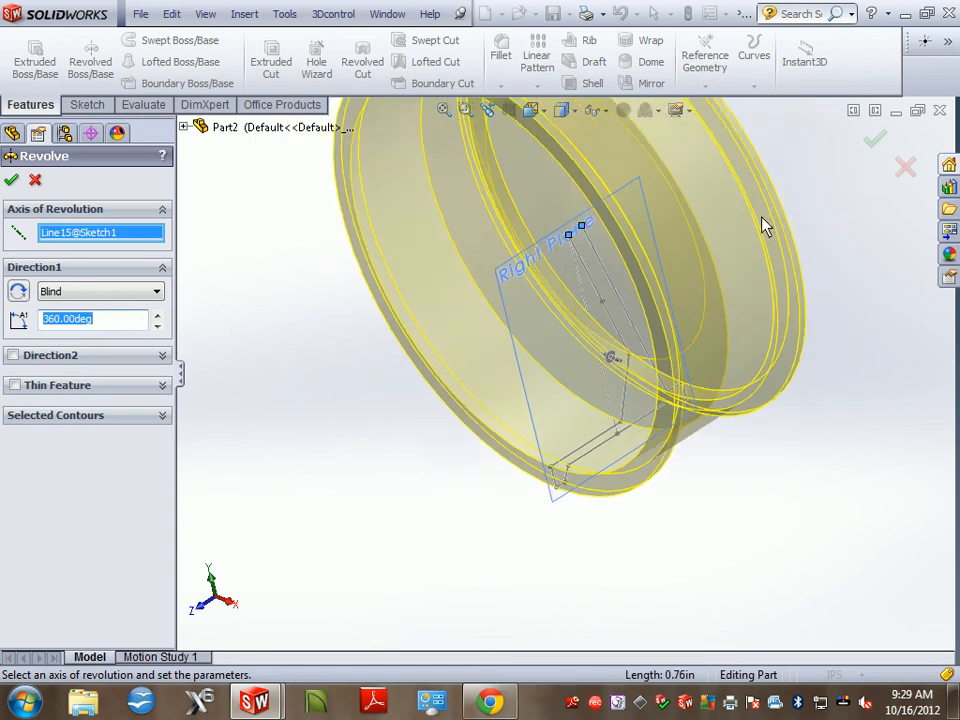
{"action": "middle_click_drag", "start_coordinate": [759, 219], "coordinate": [648, 282]}
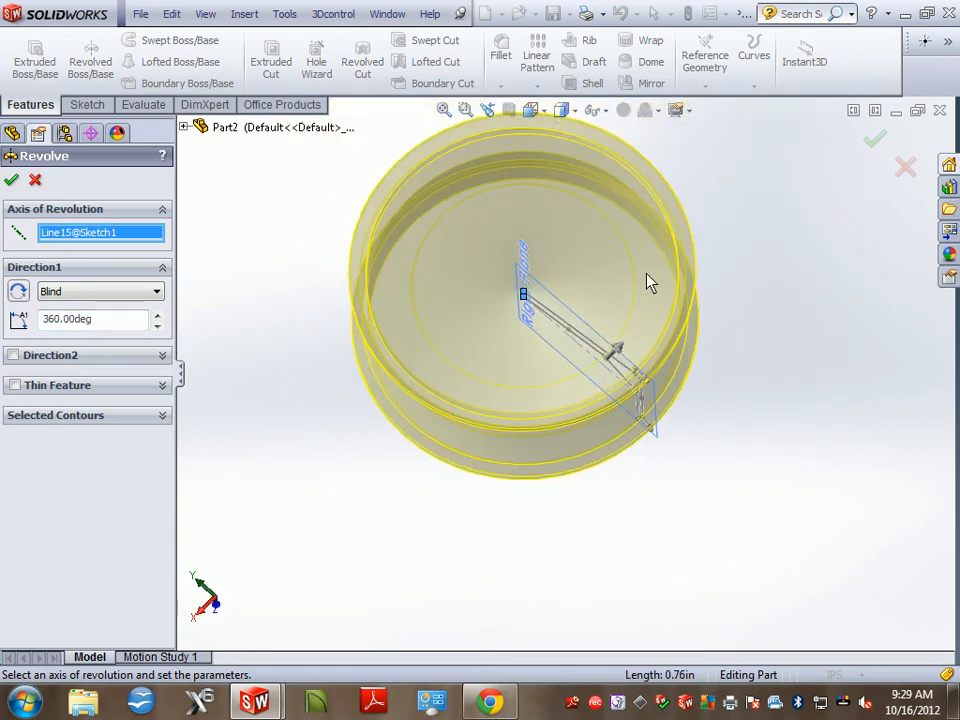
{"action": "left_click", "coordinate": [874, 139]}
Cut the revolved wheel open with a section view on the Right Plane and examine its cross-section.
{"action": "middle_click_drag", "start_coordinate": [726, 279], "coordinate": [805, 352]}
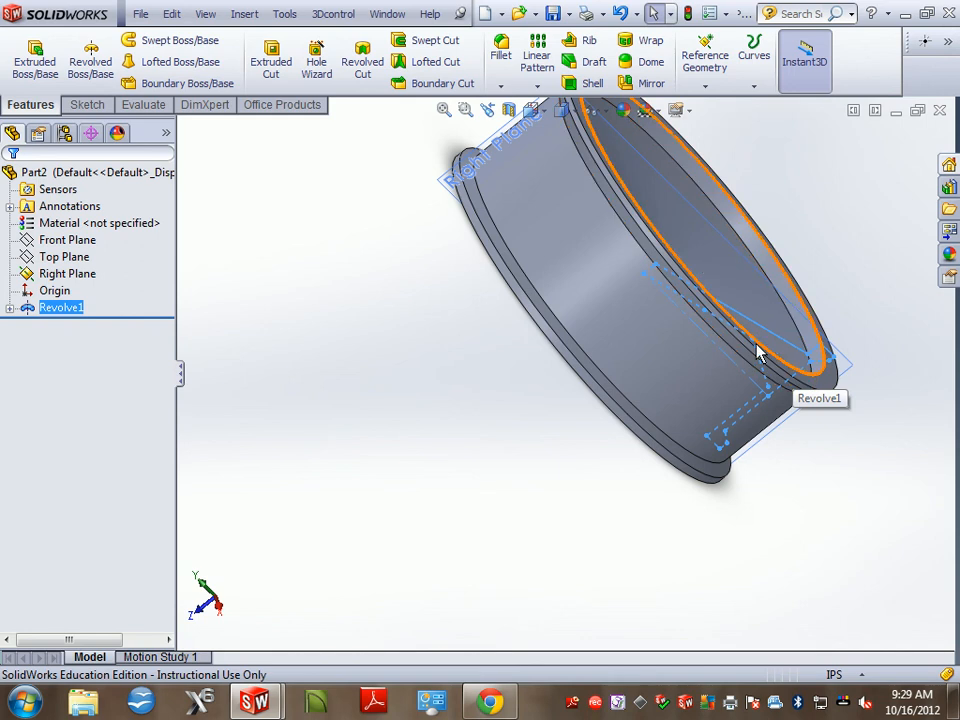
{"action": "middle_click_drag", "start_coordinate": [842, 240], "coordinate": [750, 285]}
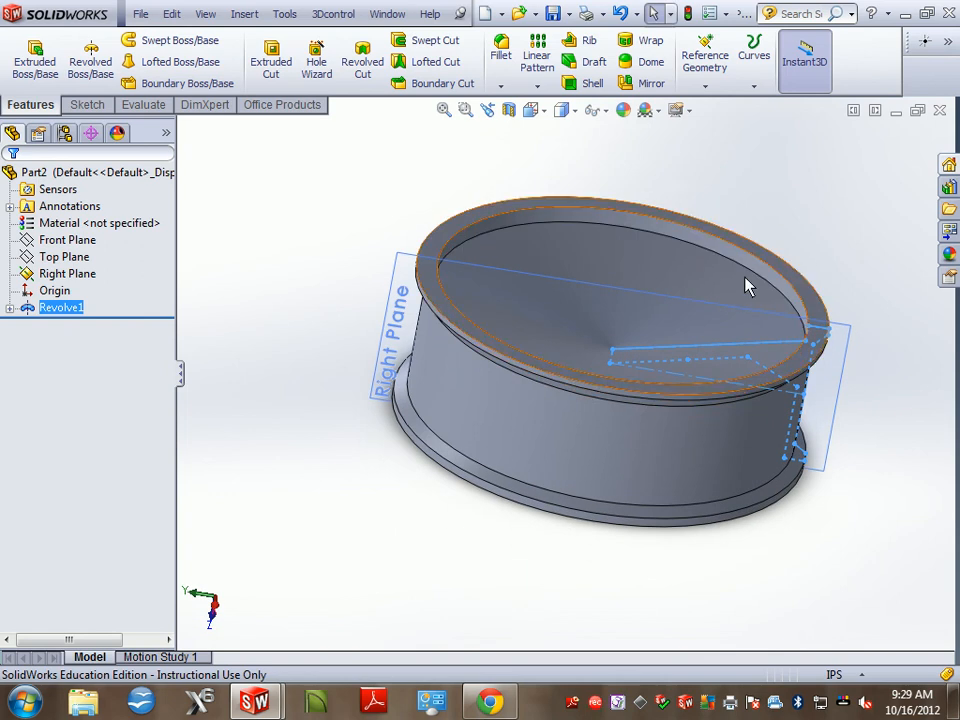
{"action": "left_click", "coordinate": [510, 111]}
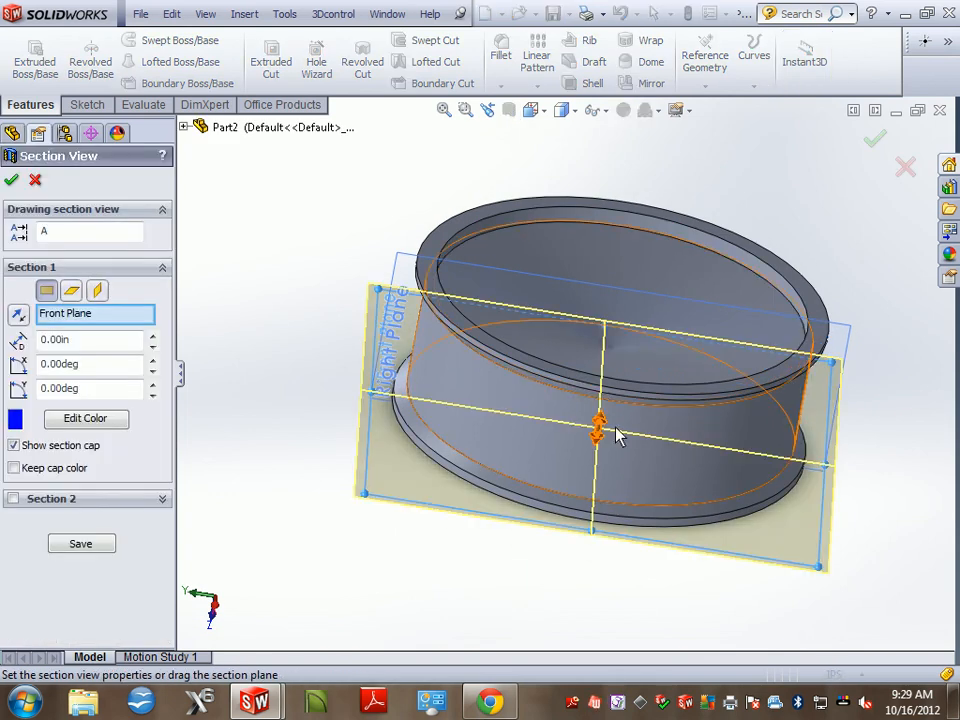
{"action": "middle_click_drag", "start_coordinate": [692, 322], "coordinate": [626, 396]}
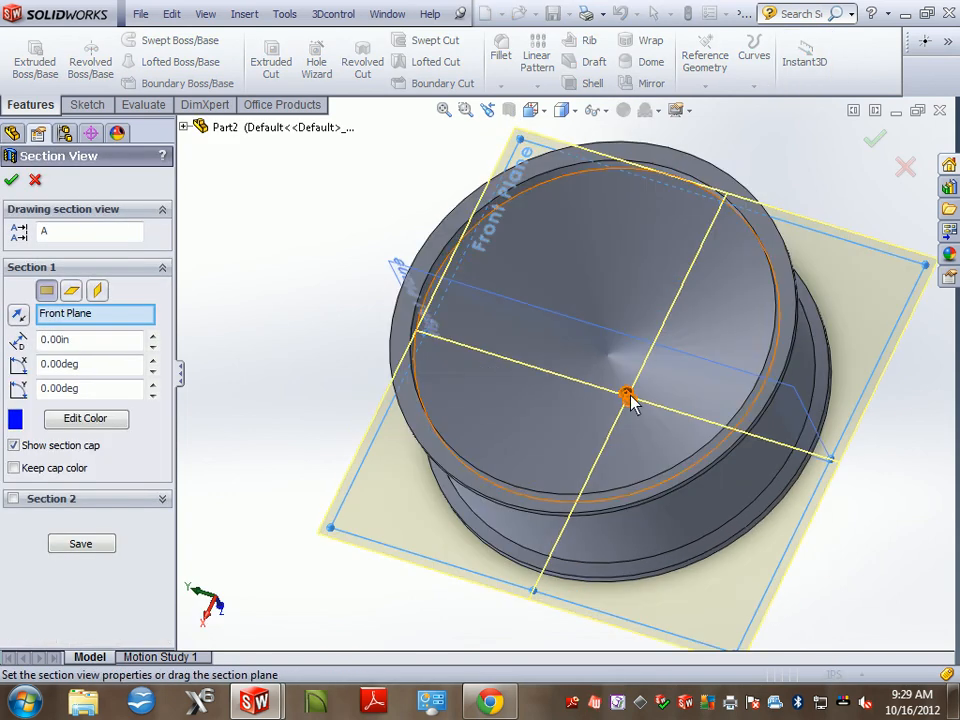
{"action": "left_click", "coordinate": [71, 291]}
{"action": "left_click", "coordinate": [96, 298]}
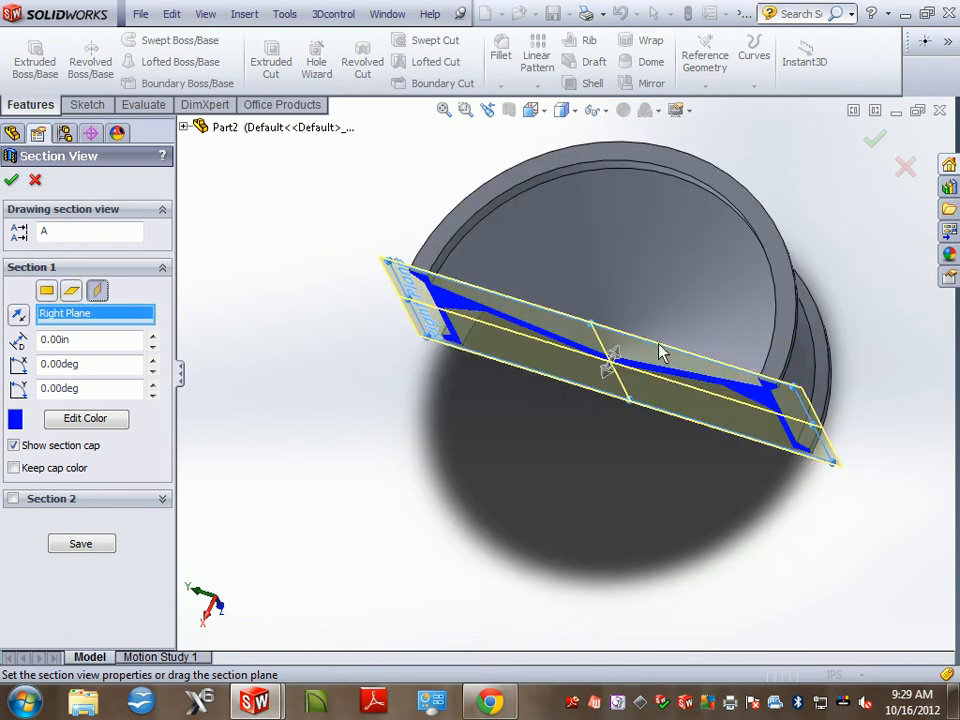
{"action": "key", "text": "Return"}
{"action": "middle_click_drag", "start_coordinate": [724, 315], "coordinate": [780, 139]}
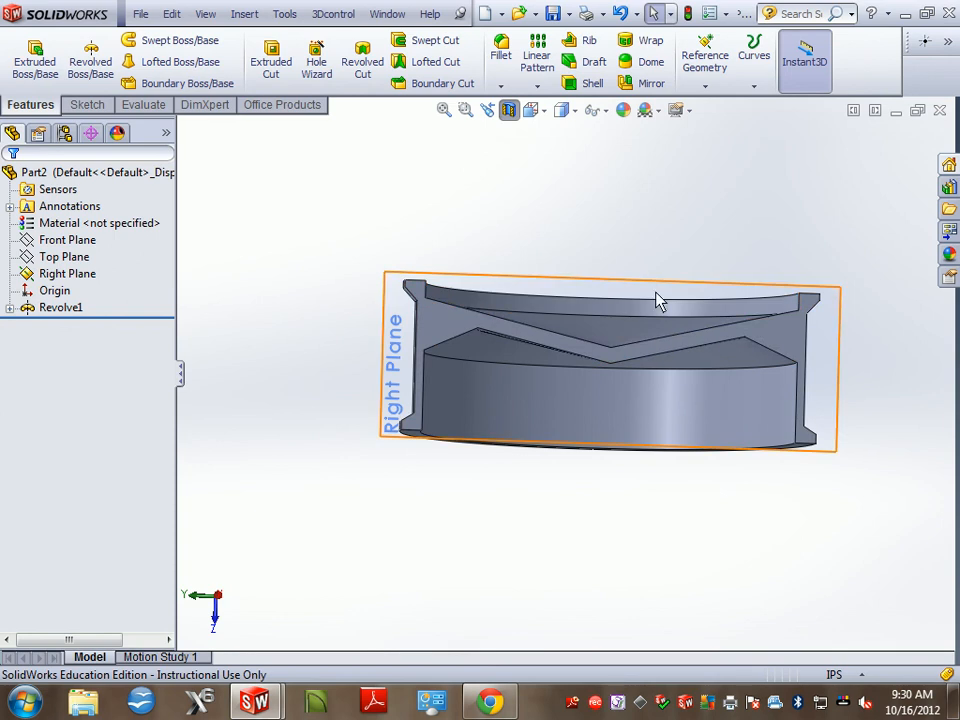
{"action": "left_click", "coordinate": [9, 308]}
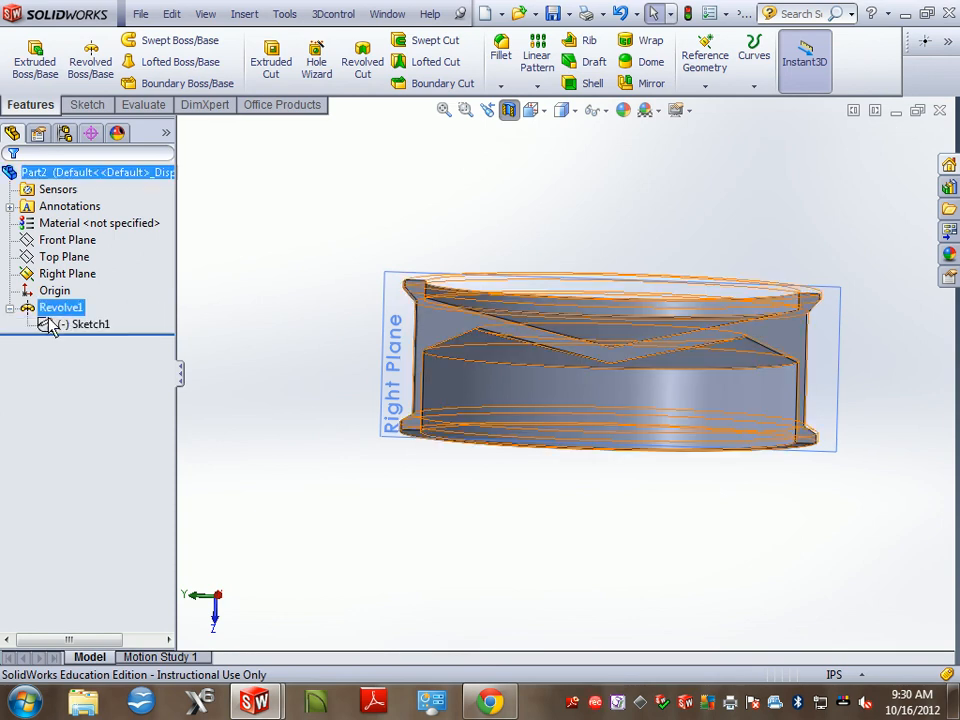
{"action": "right_click", "coordinate": [80, 325]}
{"action": "left_click", "coordinate": [87, 273]}
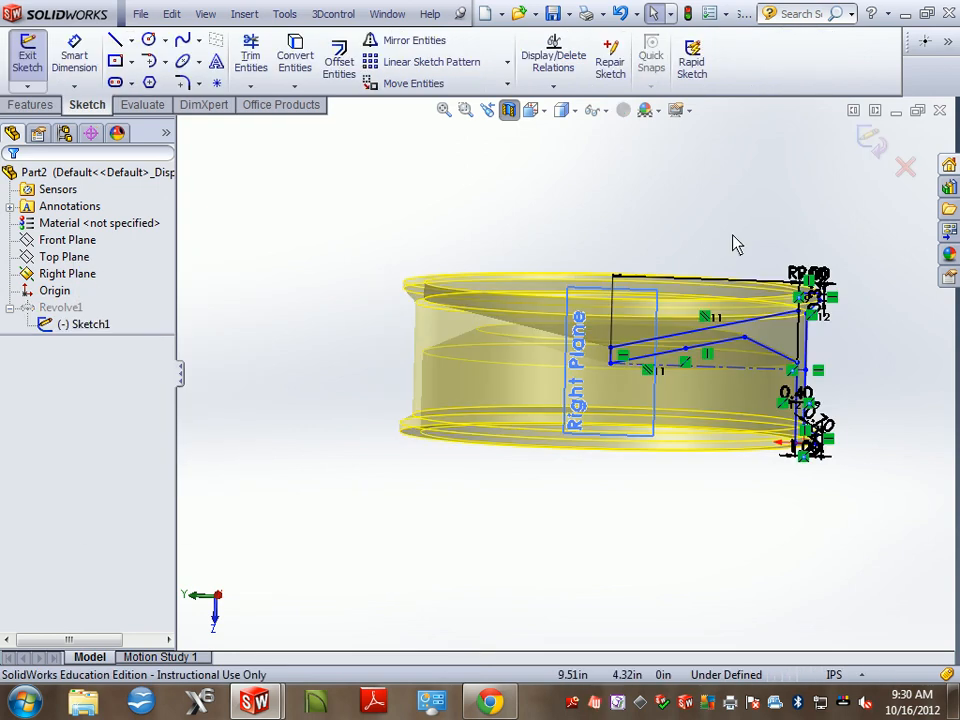
{"action": "left_click", "coordinate": [905, 165]}
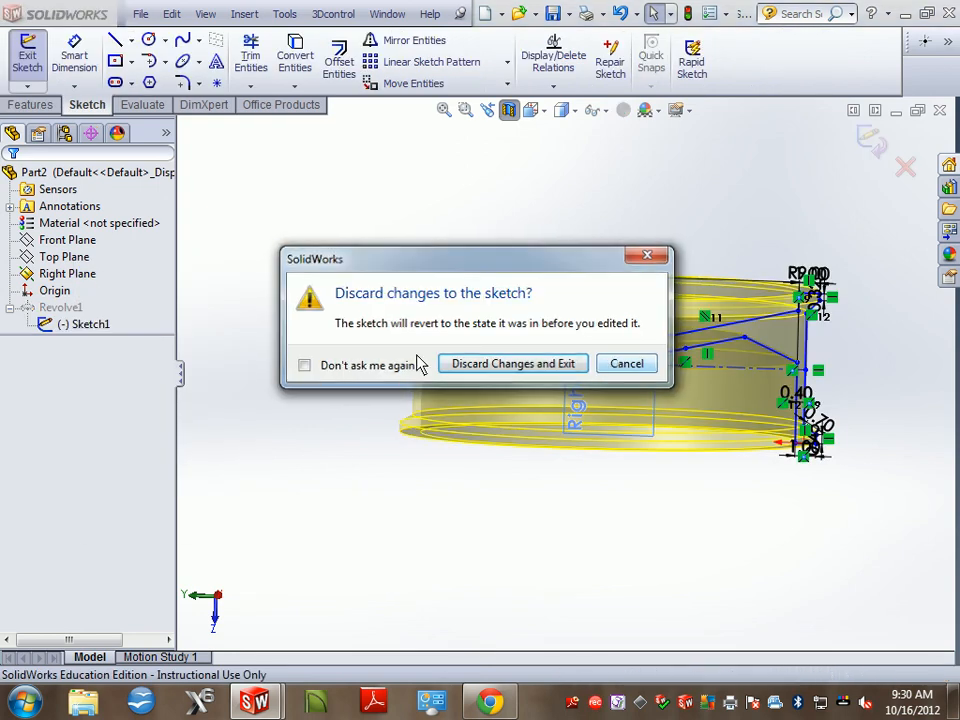
{"action": "left_click", "coordinate": [608, 365]}
Delete the revolve feature while keeping its profile sketch.
{"action": "left_click", "coordinate": [62, 307]}
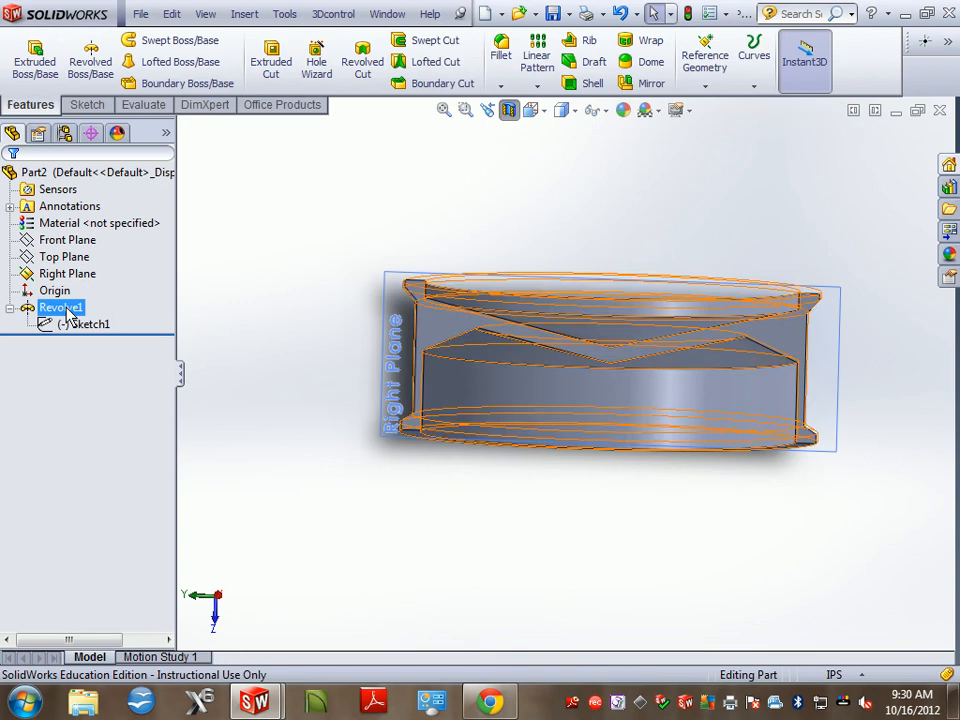
{"action": "key", "text": "Delete"}
{"action": "left_click", "coordinate": [594, 245]}
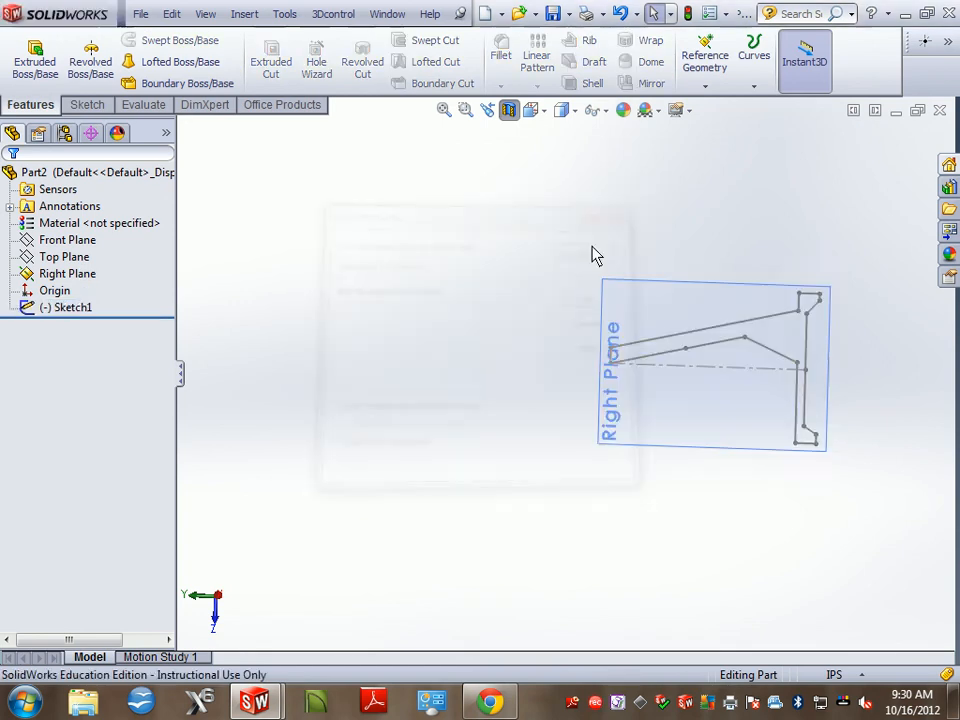
Open the profile sketch for editing in a face-on view and move the 9 in dimension clear of the profile.
{"action": "left_click", "coordinate": [92, 308]}
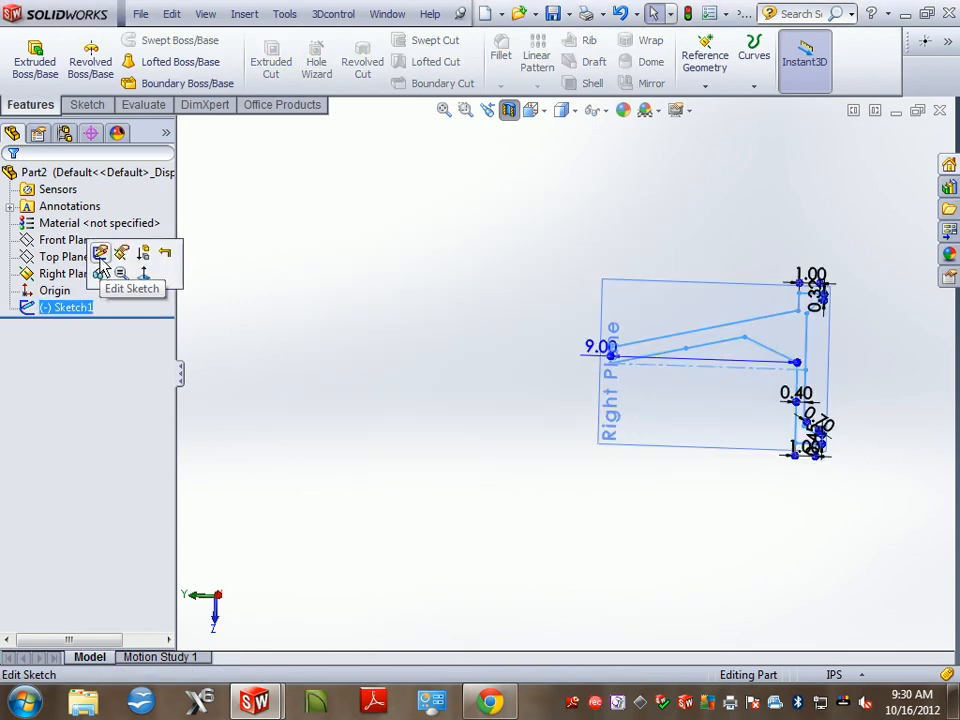
{"action": "left_click", "coordinate": [101, 263]}
{"action": "key", "text": "space"}
{"action": "left_click", "coordinate": [524, 397]}
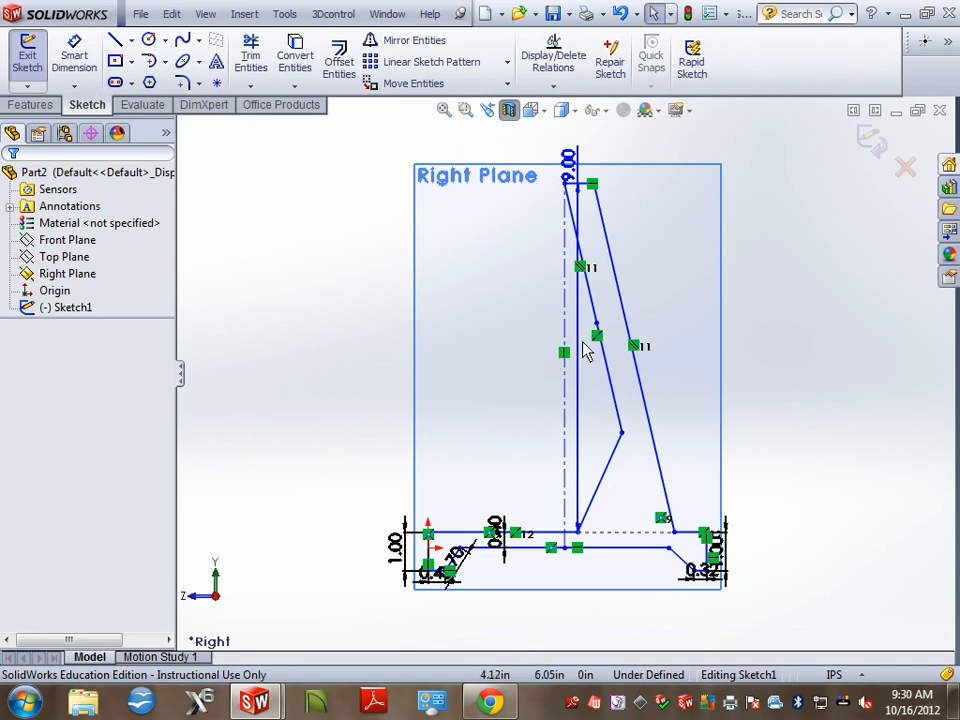
{"action": "left_click", "coordinate": [580, 386]}
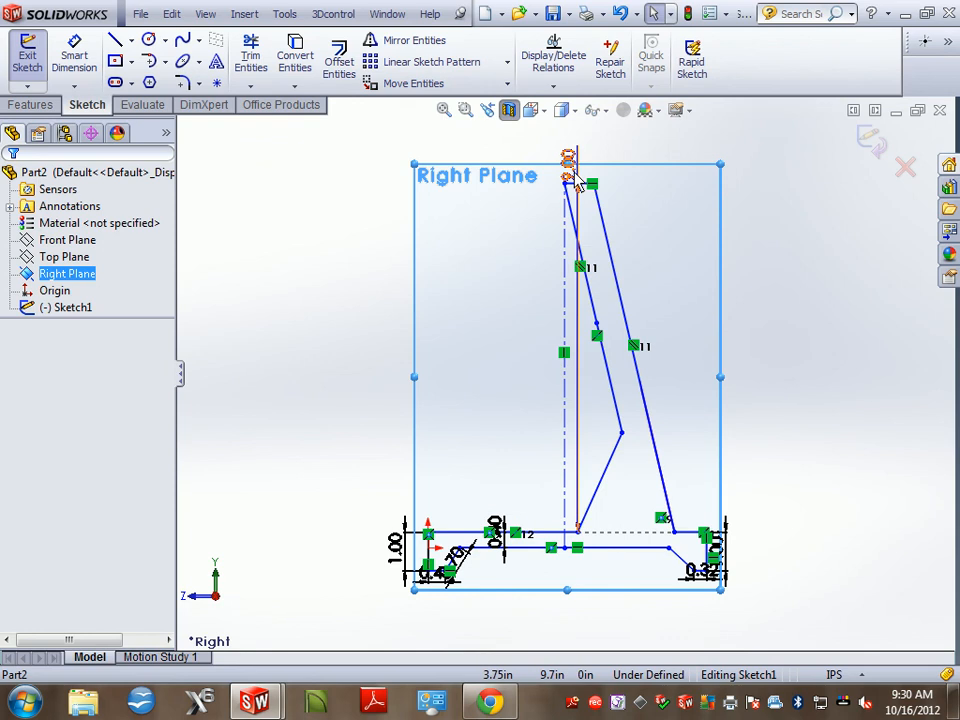
{"action": "left_click_drag", "start_coordinate": [568, 163], "coordinate": [284, 317]}
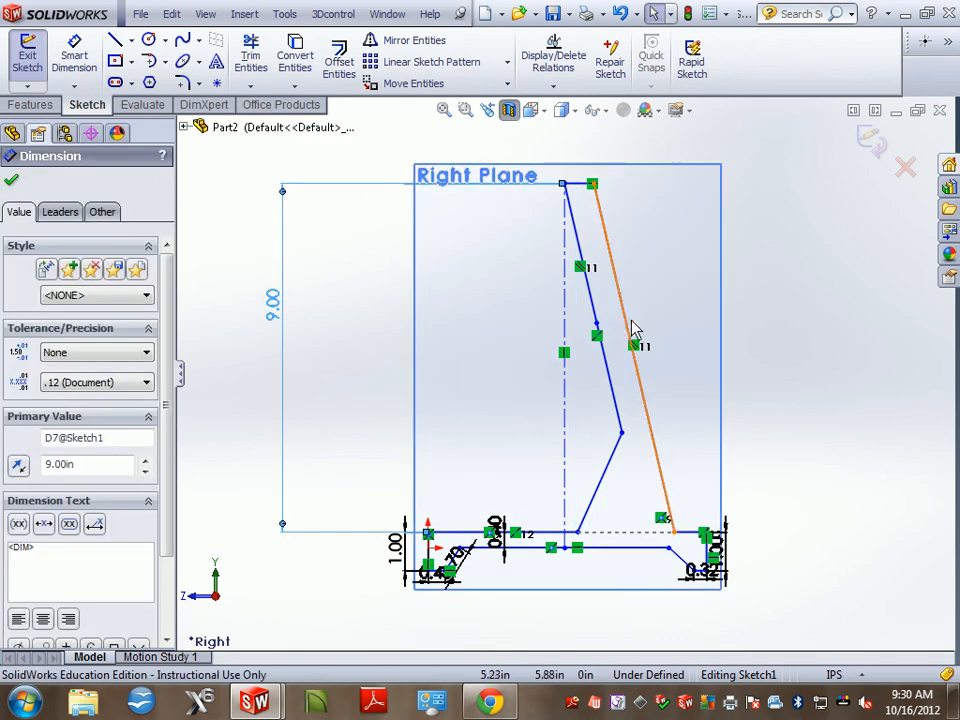
Sketch a bend from the outer slanted line, starting about 2.03 in long, back to the short top line, and trim the bypassed slanted portion.
{"action": "left_click", "coordinate": [625, 323]}
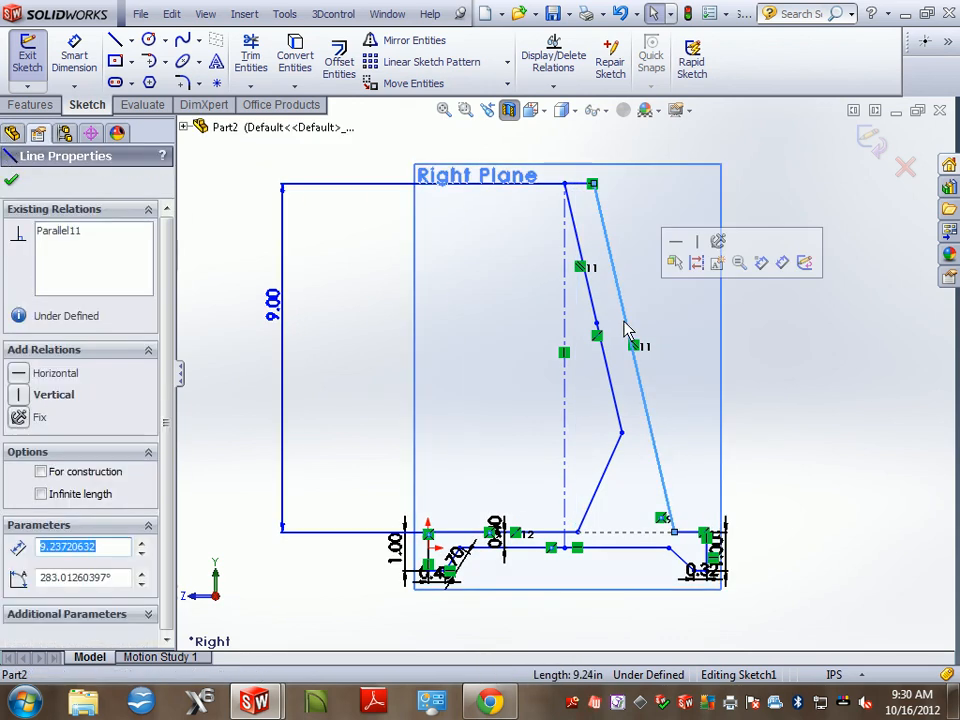
{"action": "left_click", "coordinate": [131, 41]}
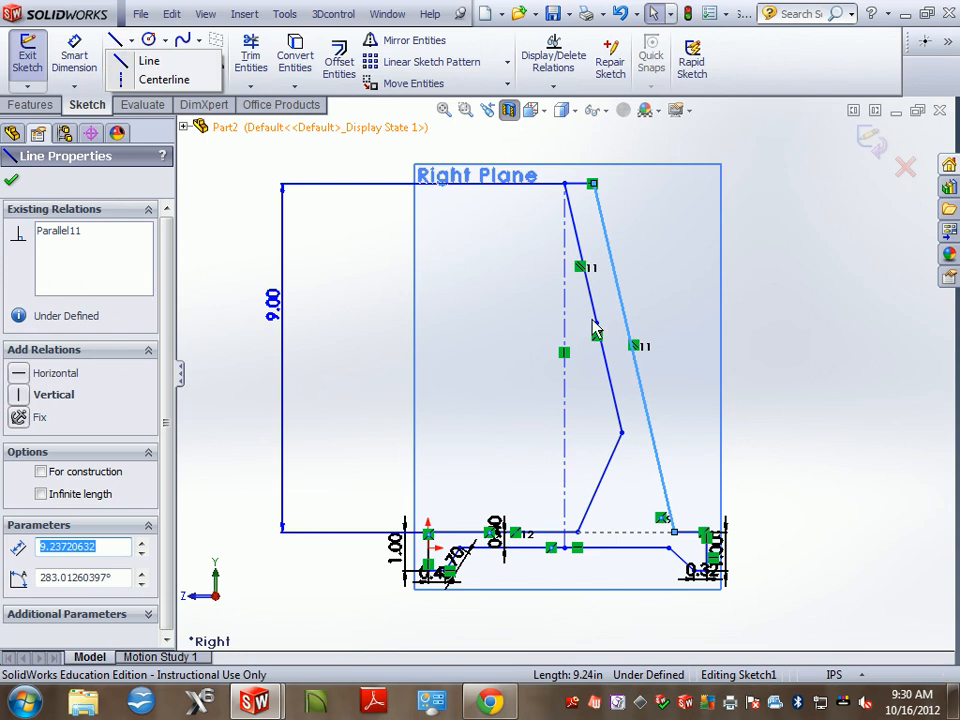
{"action": "left_click", "coordinate": [148, 61]}
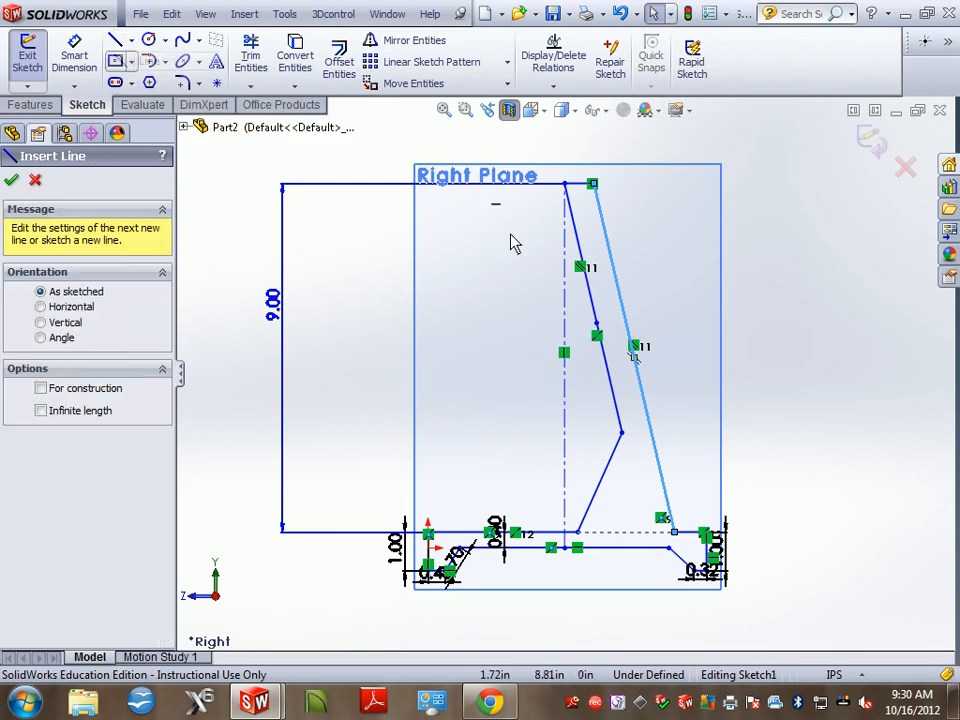
{"action": "left_click", "coordinate": [628, 333]}
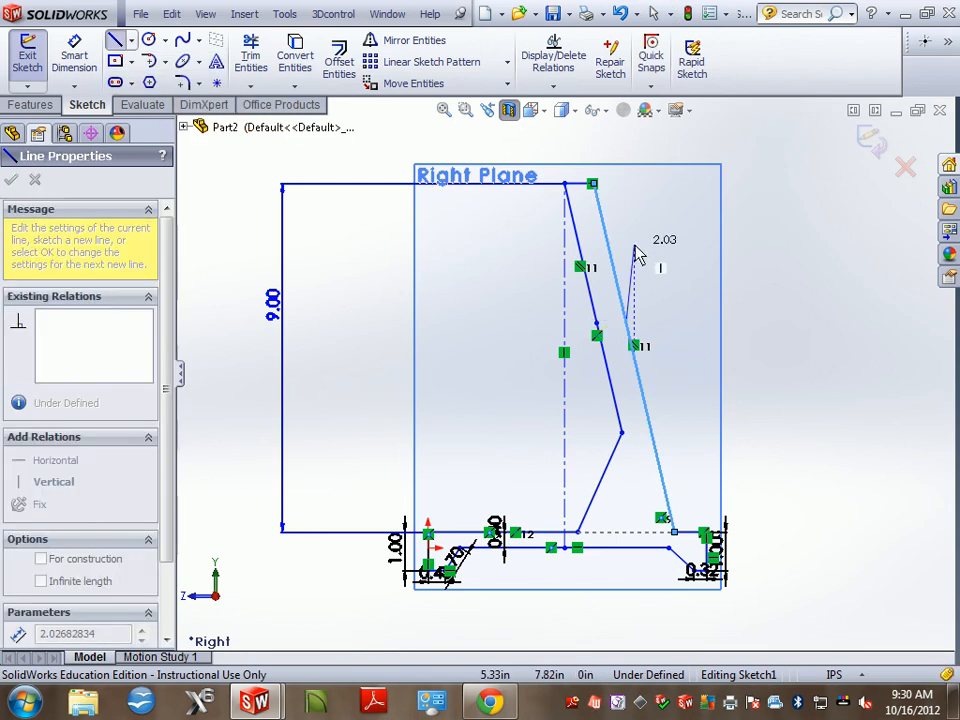
{"action": "left_click", "coordinate": [634, 246]}
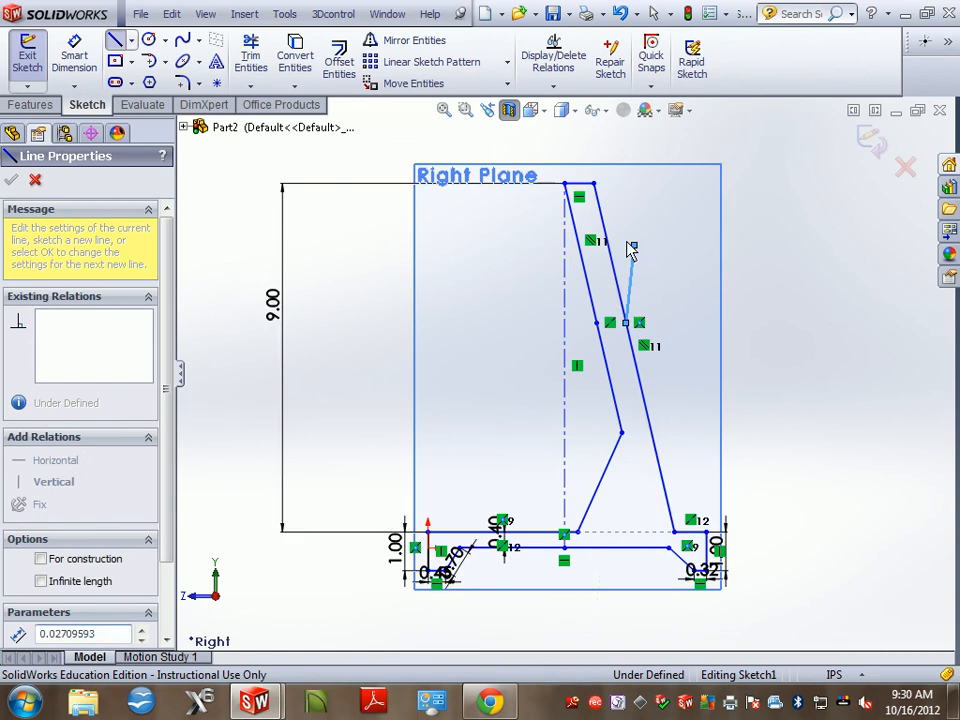
{"action": "left_click", "coordinate": [594, 185]}
{"action": "key", "text": "Escape"}
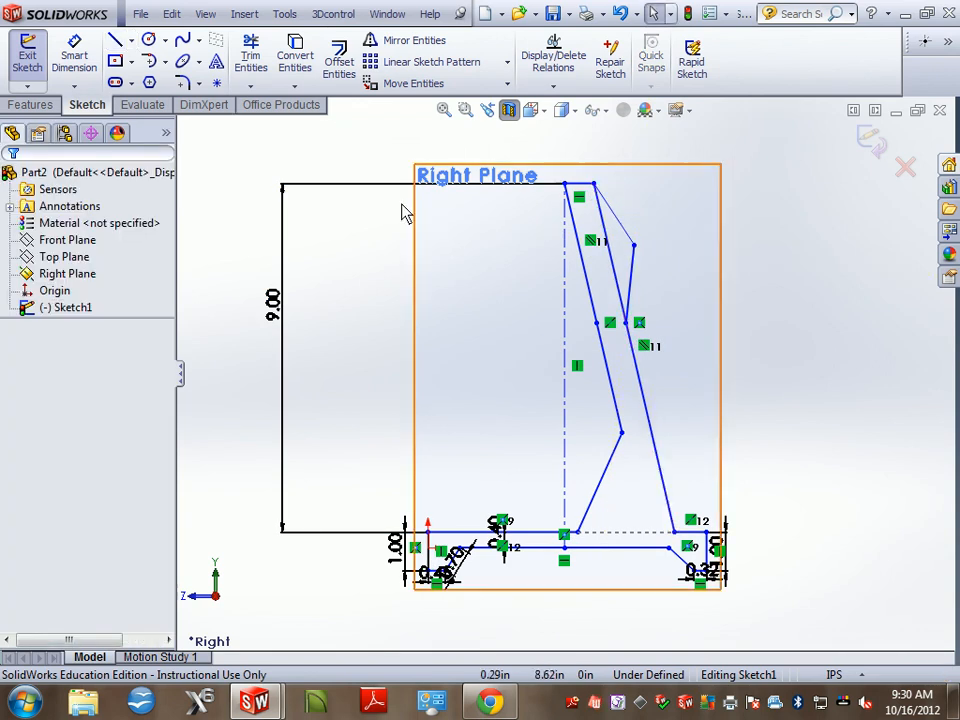
{"action": "left_click", "coordinate": [251, 55]}
{"action": "left_click_drag", "start_coordinate": [606, 300], "coordinate": [620, 278]}
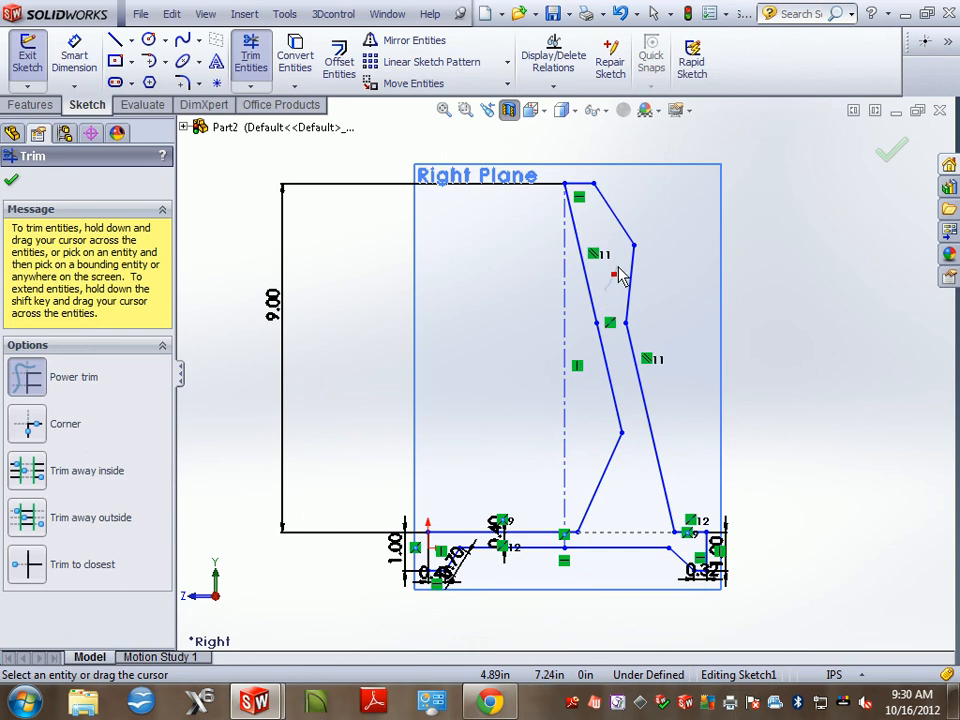
Sketch a matching bend on the inner slanted line, its upper segment about 1.91 in long, and trim the bypassed slanted portion.
{"action": "left_click", "coordinate": [115, 40]}
{"action": "left_click", "coordinate": [565, 185]}
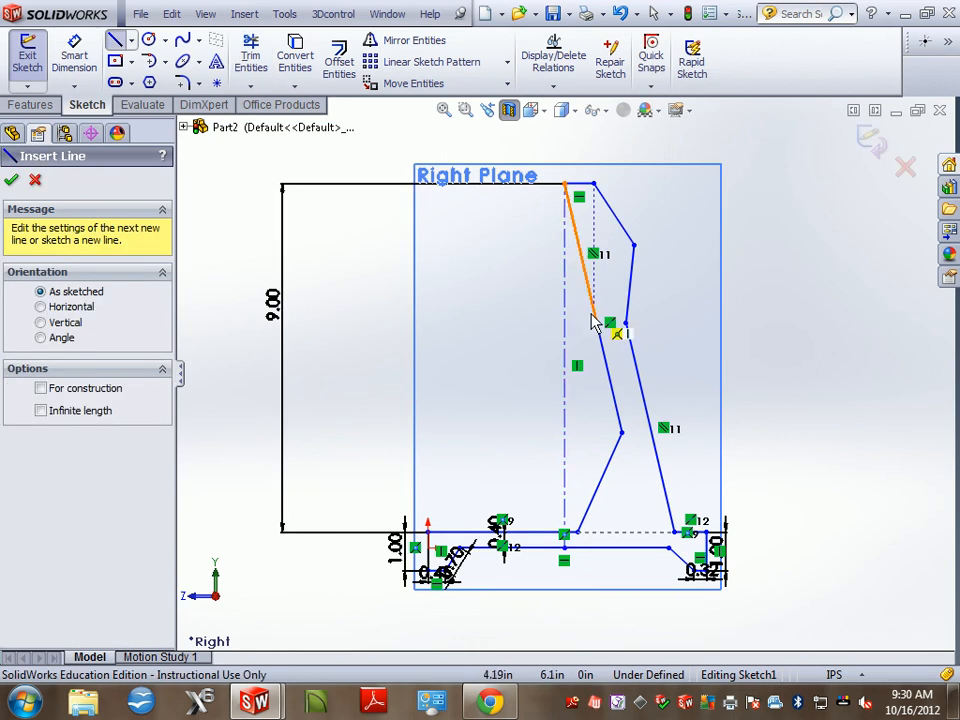
{"action": "double_click", "coordinate": [597, 322]}
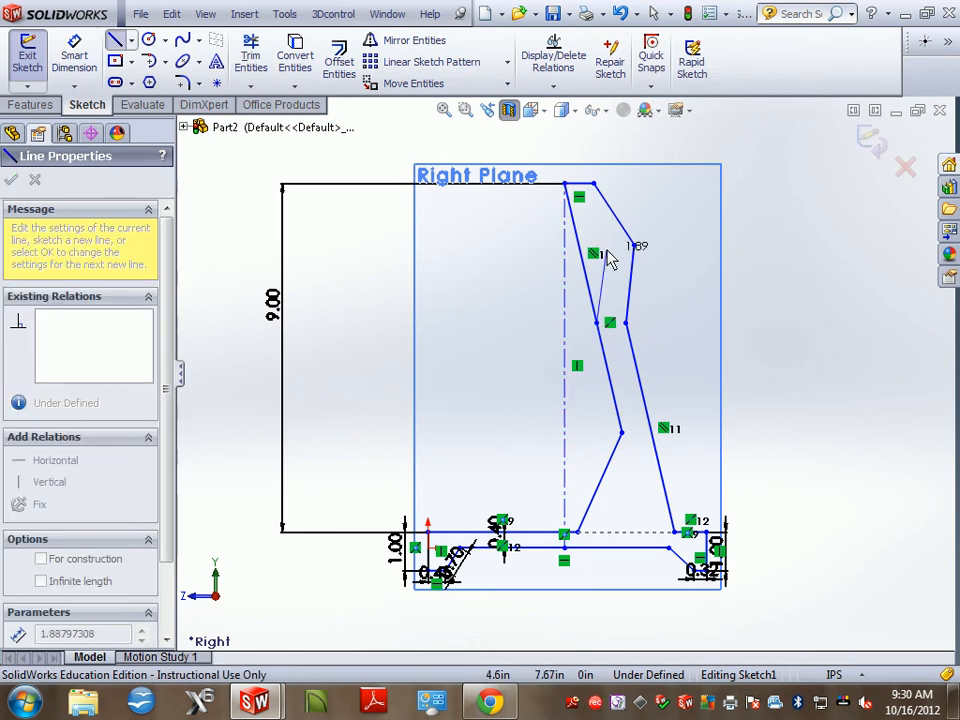
{"action": "left_click", "coordinate": [606, 245]}
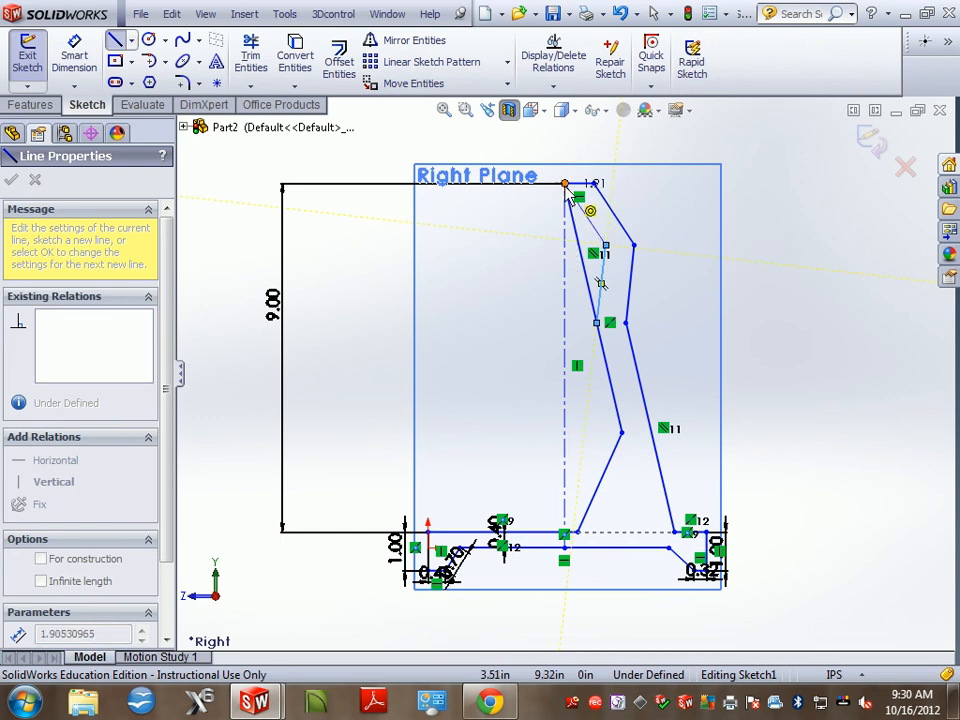
{"action": "left_click", "coordinate": [565, 184]}
{"action": "left_click", "coordinate": [631, 244]}
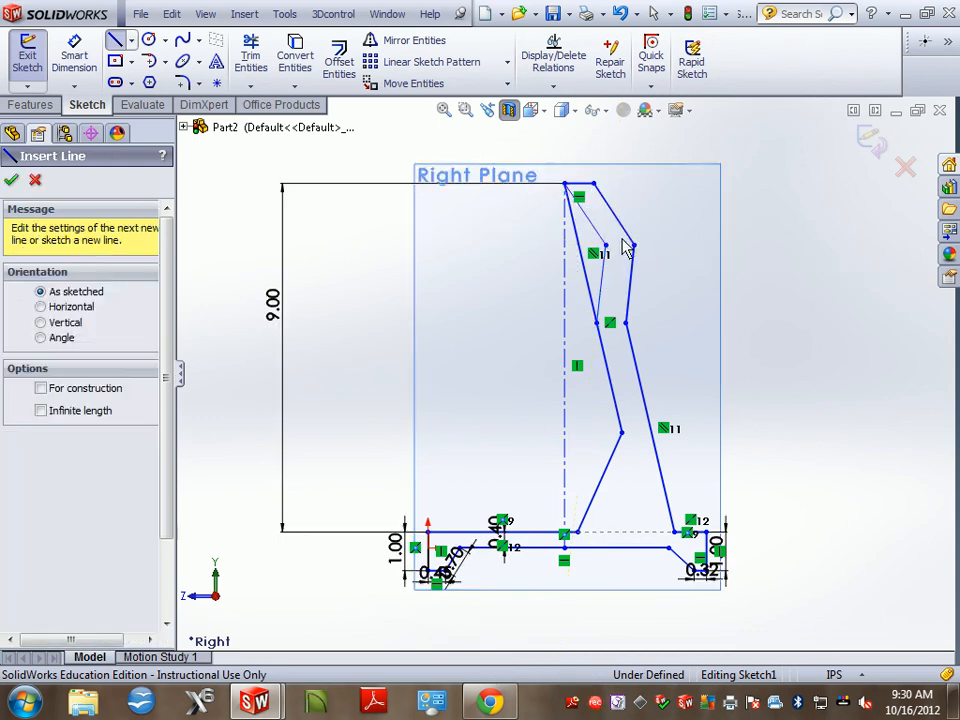
{"action": "key", "text": "Escape"}
{"action": "left_click", "coordinate": [250, 58]}
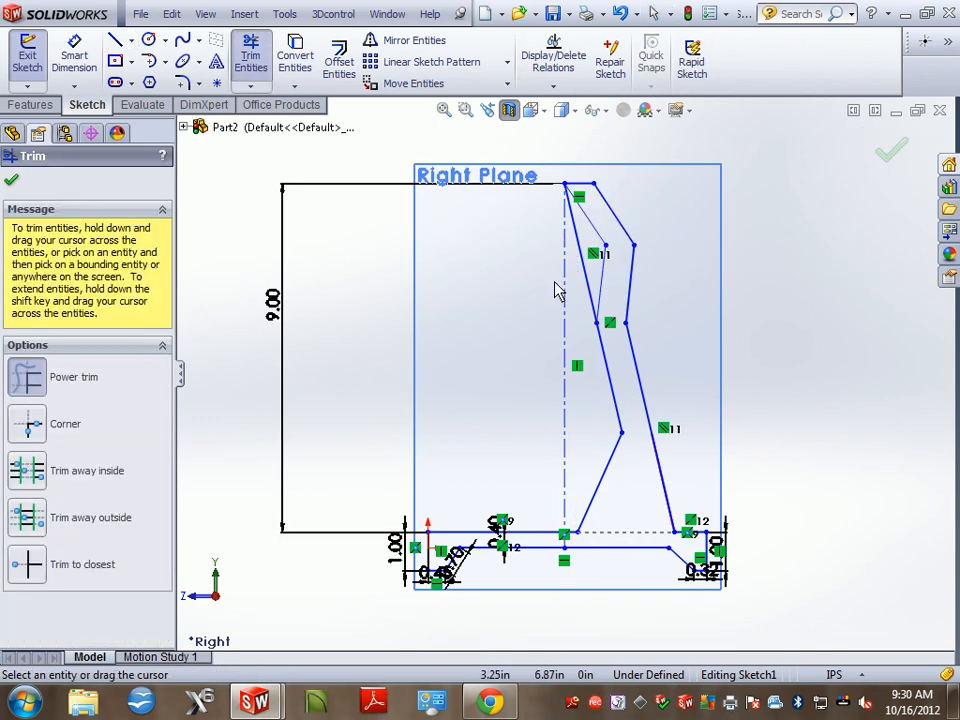
{"action": "left_click_drag", "start_coordinate": [557, 289], "coordinate": [589, 272]}
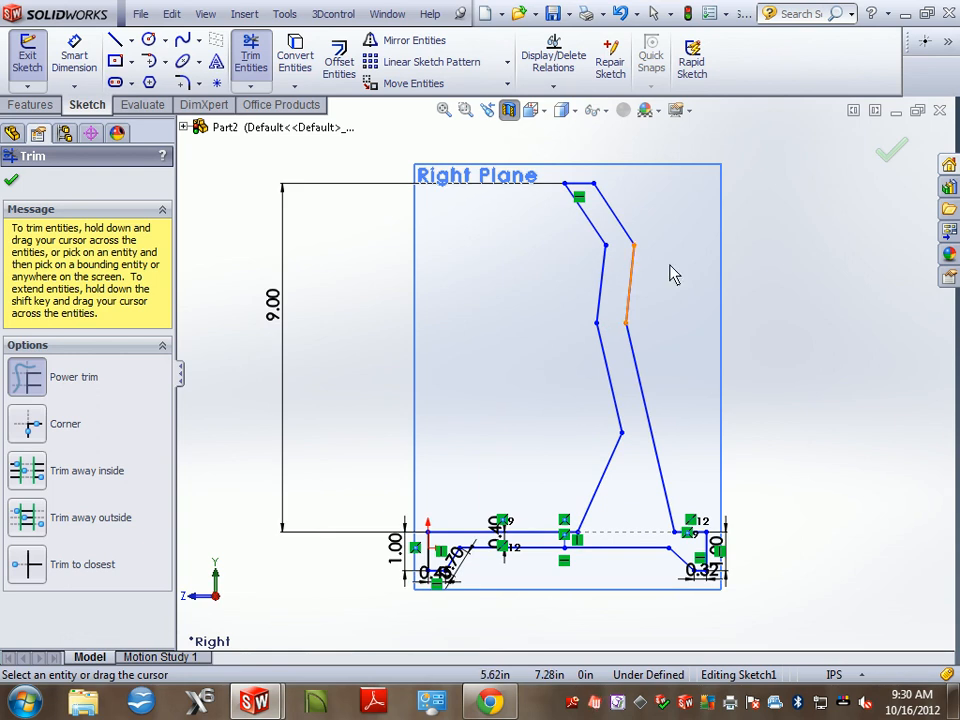
Finish the sketch and revolve the bent spoke profile 360 degrees about the short top line.
{"action": "left_click", "coordinate": [888, 149]}
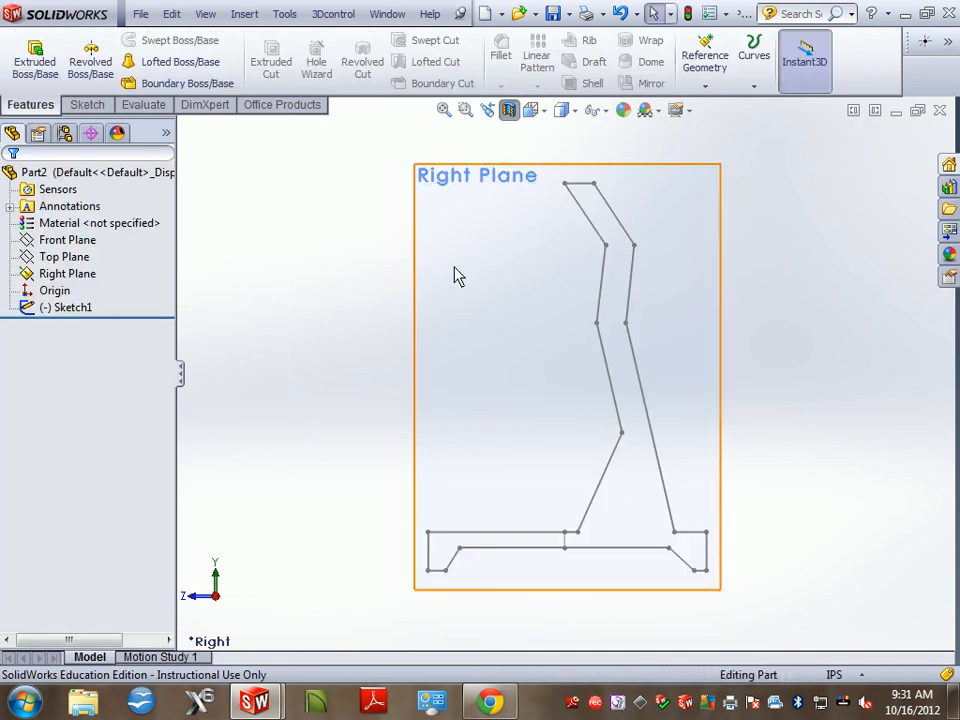
{"action": "left_click", "coordinate": [90, 62]}
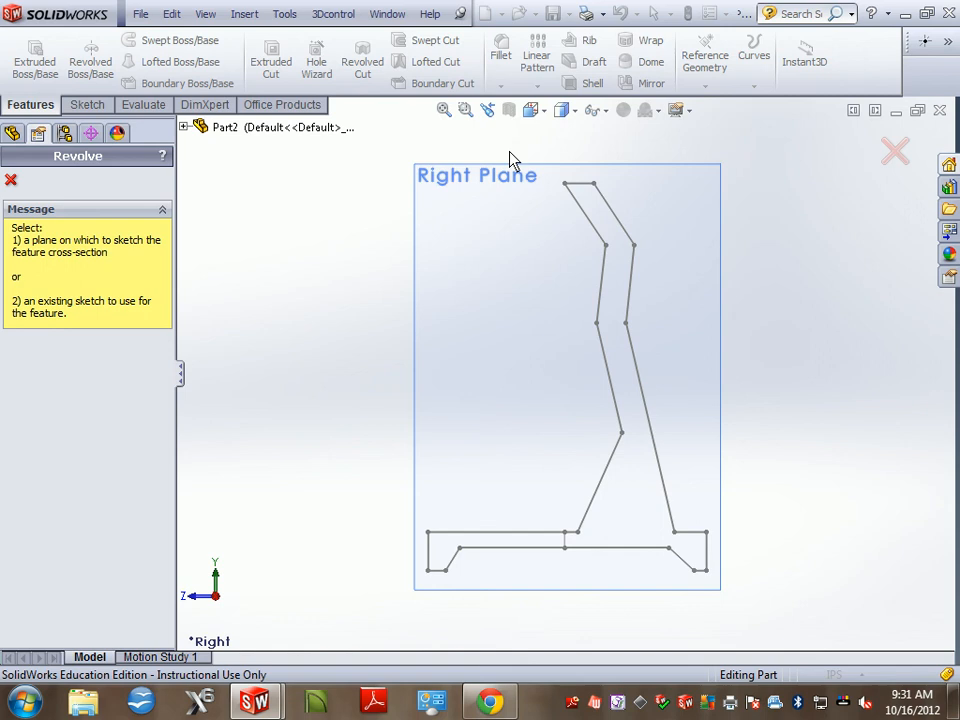
{"action": "left_click", "coordinate": [576, 184]}
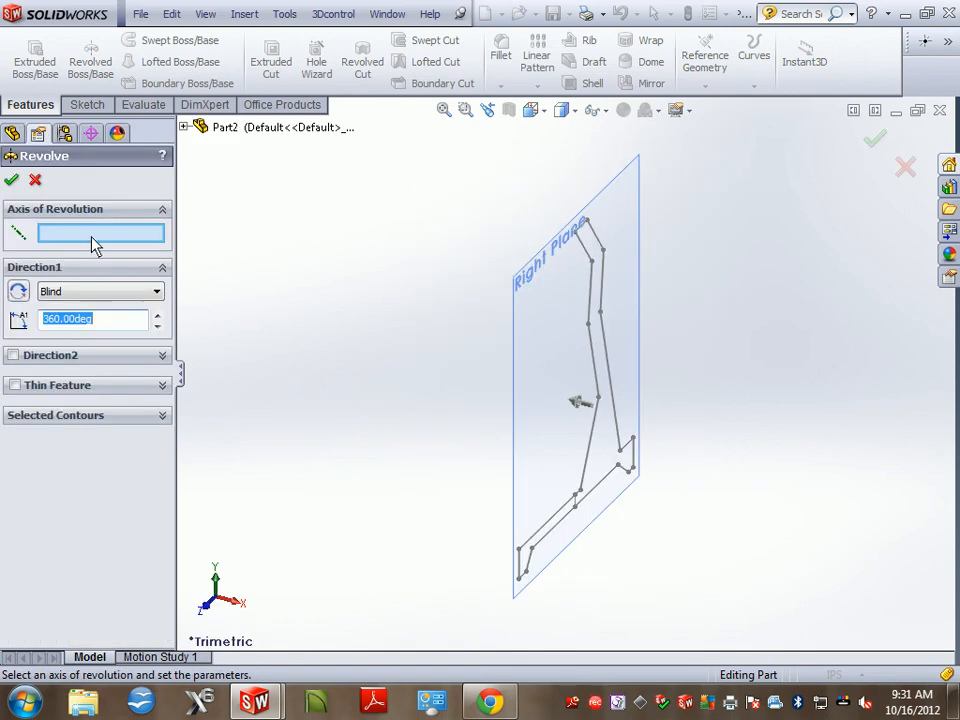
{"action": "left_click", "coordinate": [583, 231]}
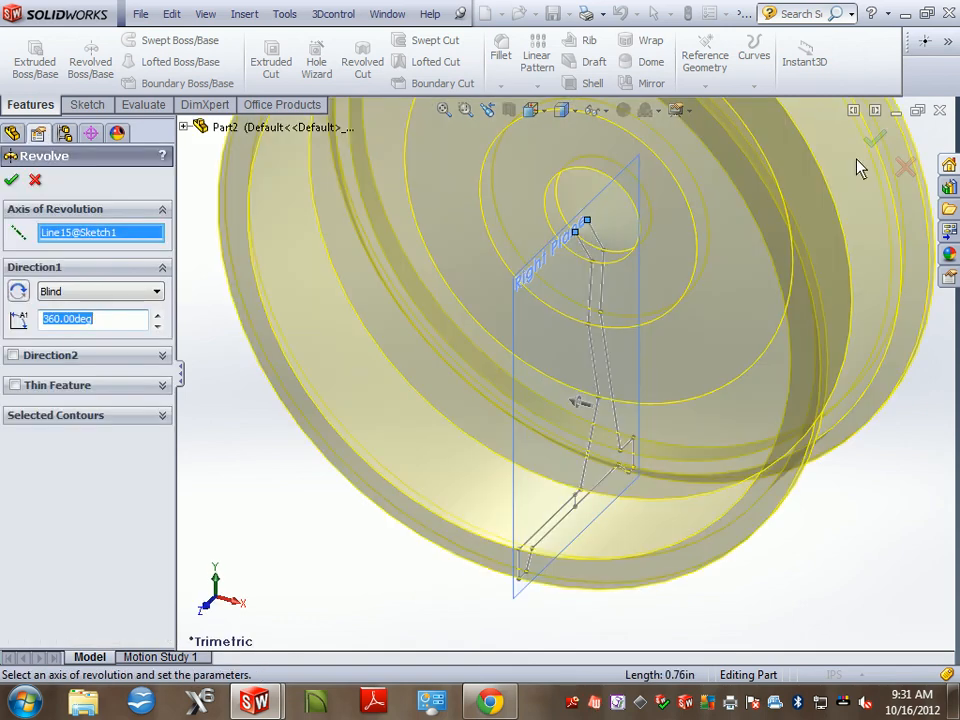
{"action": "left_click", "coordinate": [873, 140]}
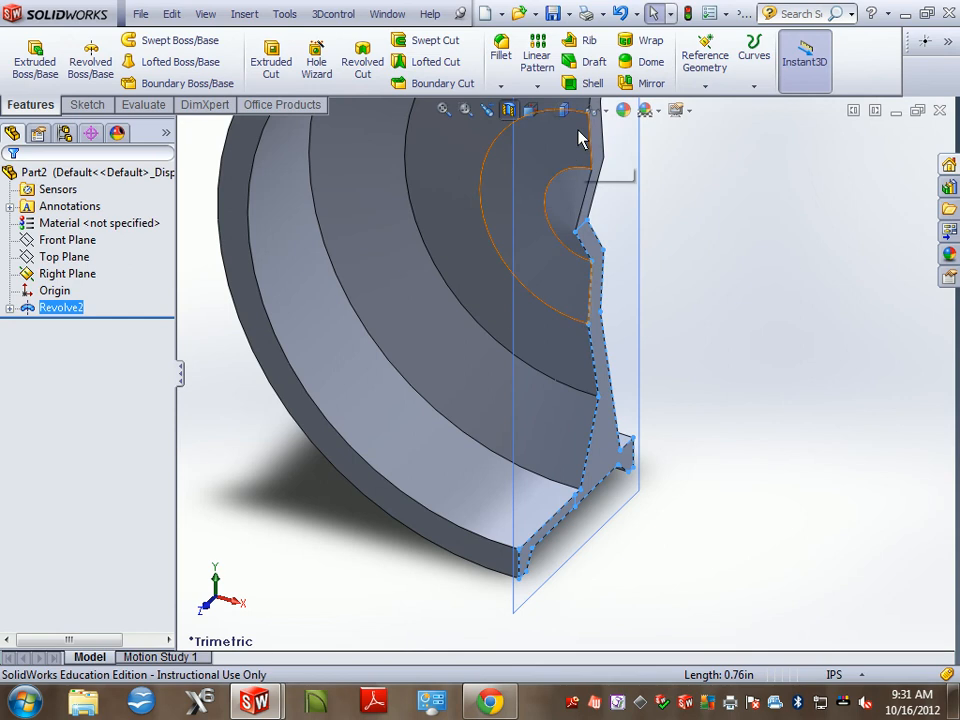
{"action": "middle_click_drag", "start_coordinate": [735, 317], "coordinate": [624, 357]}
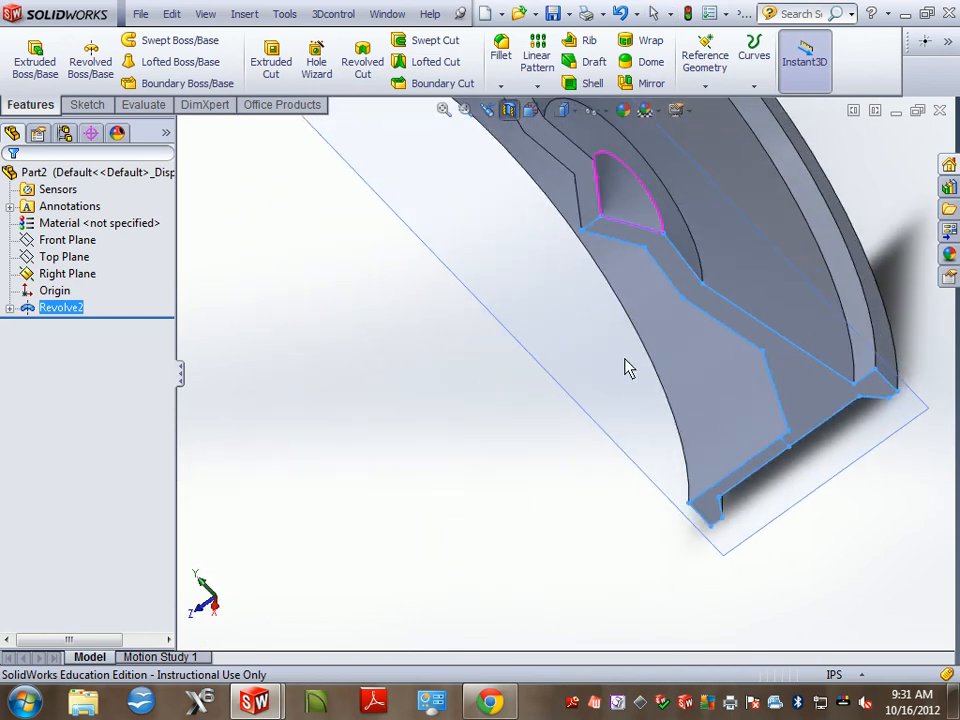
{"action": "scroll", "coordinate": [728, 325], "scroll_direction": "up", "scroll_amount": 1}
{"action": "middle_click_drag", "start_coordinate": [830, 292], "coordinate": [773, 358]}
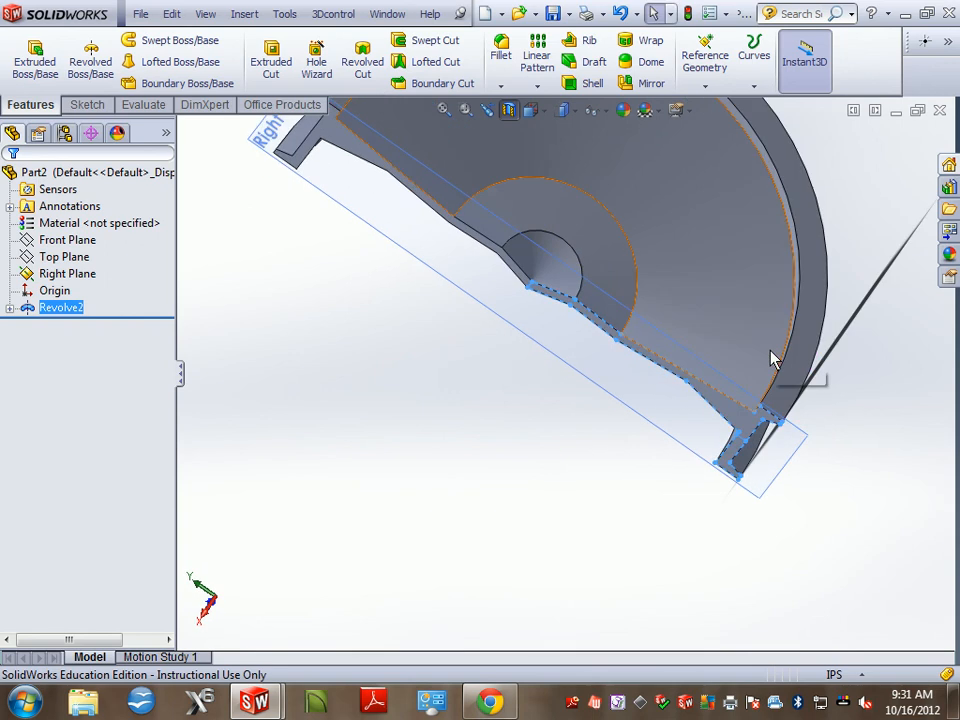
Turn off the wheel's section view and orient the view normal to the rim's flat ring face.
{"action": "middle_click_drag", "start_coordinate": [720, 375], "coordinate": [782, 272]}
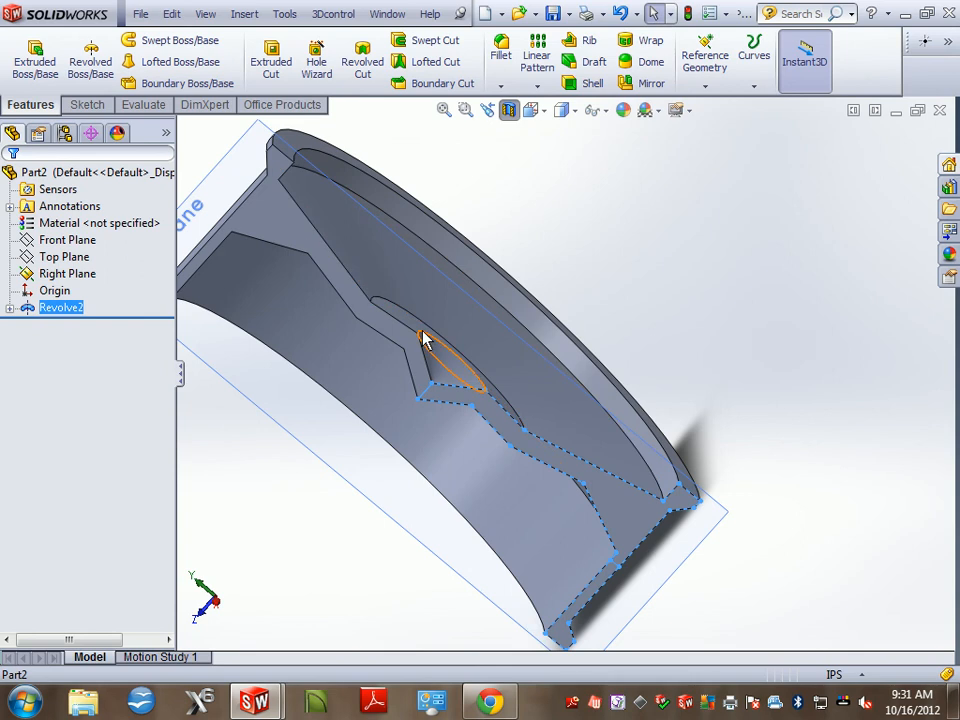
{"action": "left_click", "coordinate": [506, 112]}
{"action": "scroll", "coordinate": [684, 314], "scroll_direction": "up", "scroll_amount": 2}
{"action": "middle_click_drag", "start_coordinate": [661, 331], "coordinate": [666, 397]}
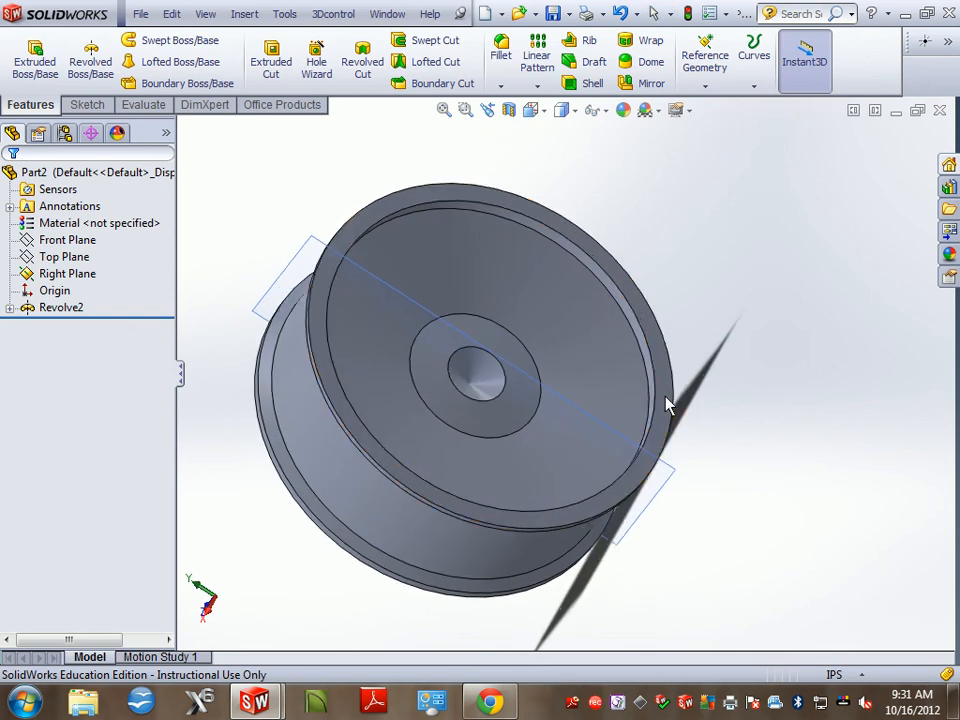
{"action": "left_click", "coordinate": [668, 405]}
{"action": "left_click", "coordinate": [95, 106]}
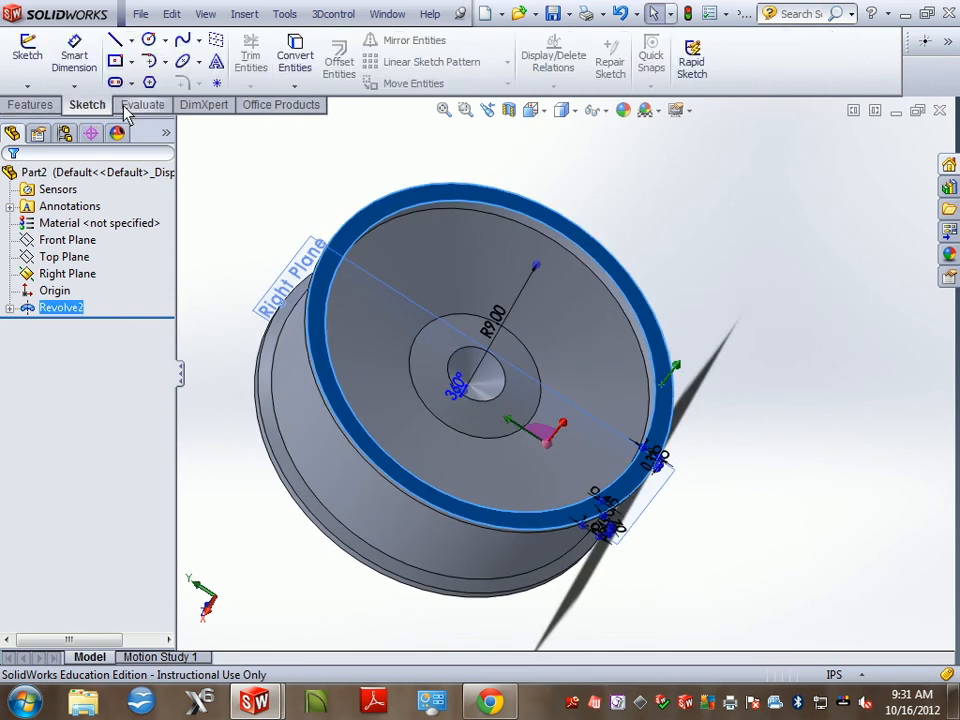
{"action": "key", "text": "space"}
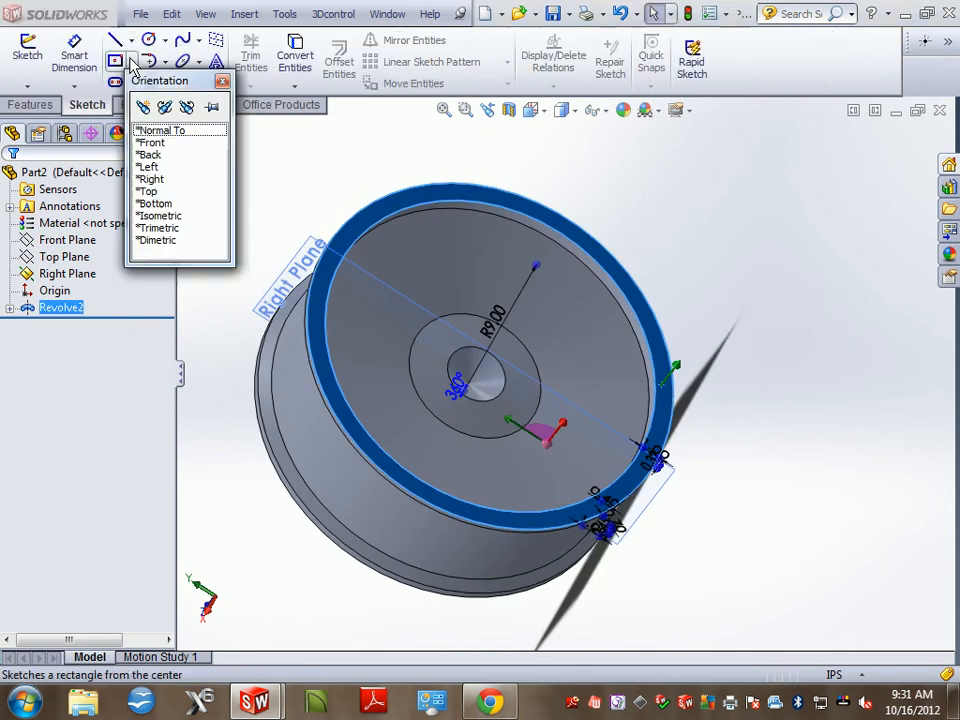
{"action": "left_click", "coordinate": [200, 131]}
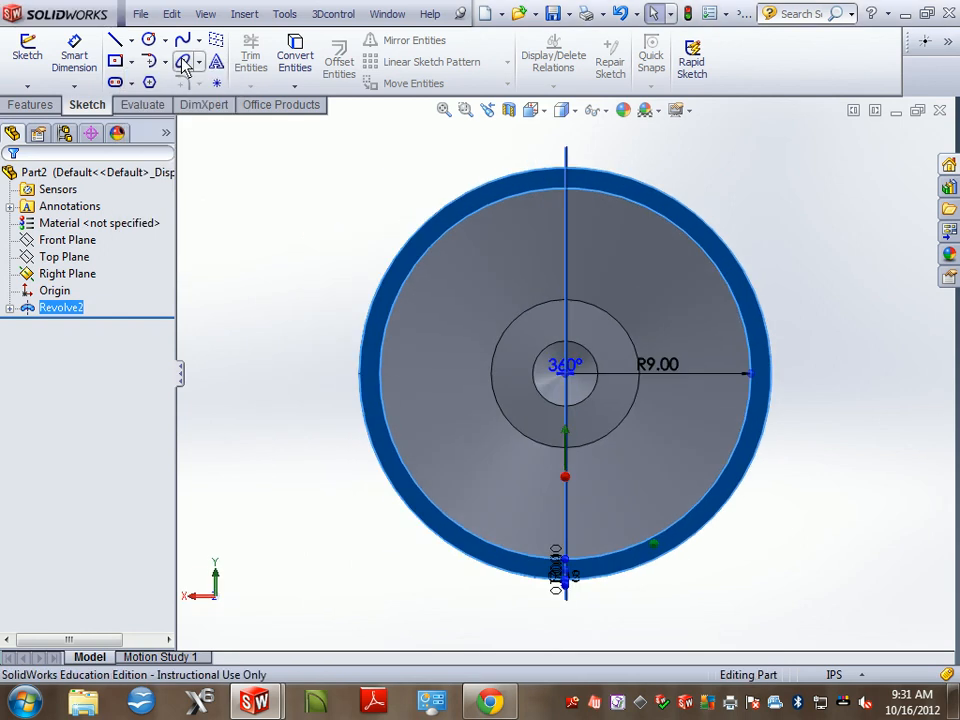
On the rim's flat face, sketch a vertical centerline about 5.47 in long from the hub circle's top to the rim's inner edge.
{"action": "left_click", "coordinate": [131, 40]}
{"action": "left_click", "coordinate": [160, 79]}
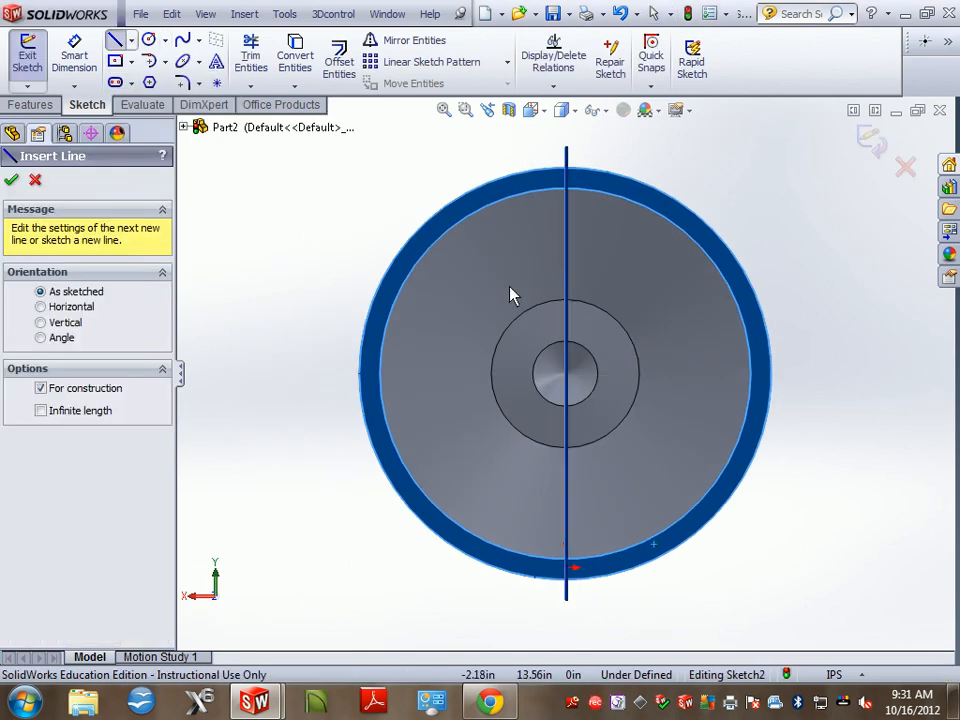
{"action": "key", "text": "Escape"}
{"action": "left_click", "coordinate": [510, 195]}
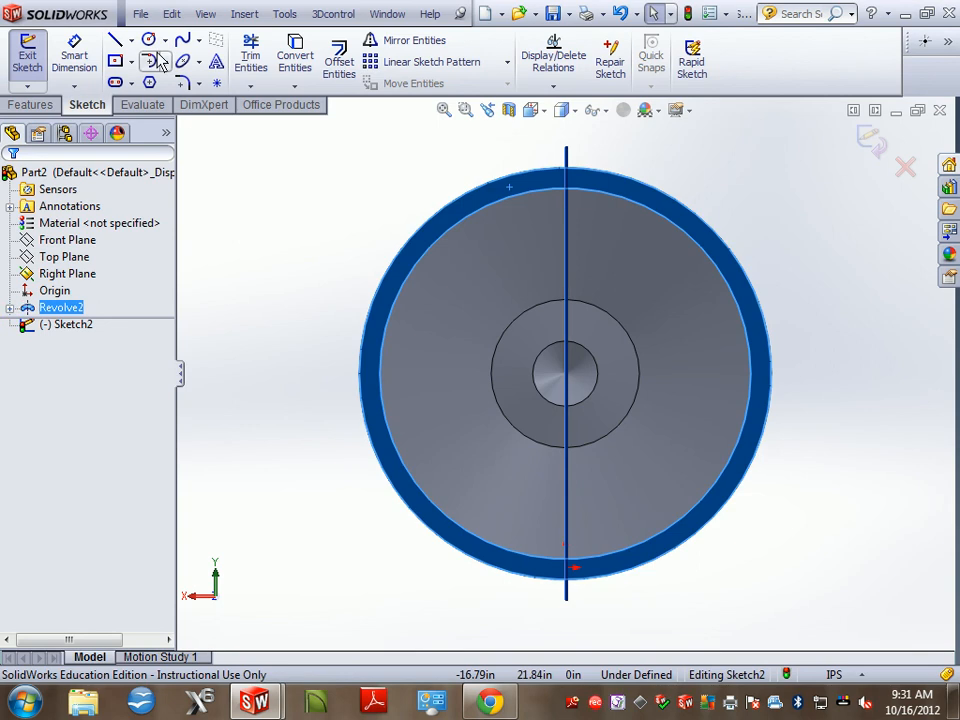
{"action": "left_click", "coordinate": [131, 40]}
{"action": "left_click", "coordinate": [160, 79]}
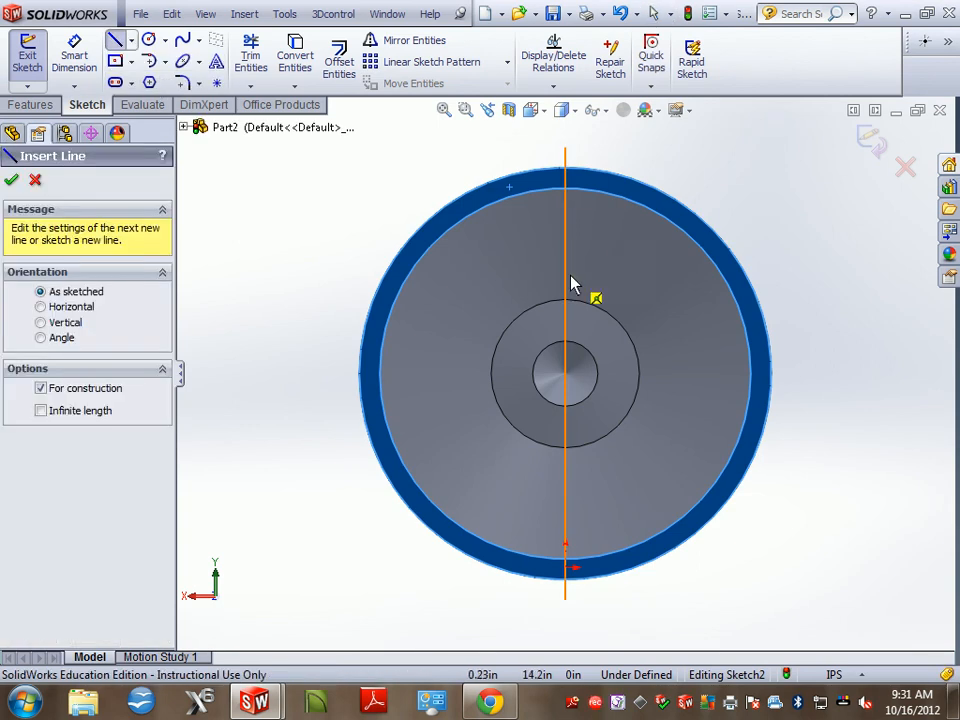
{"action": "left_click", "coordinate": [566, 305]}
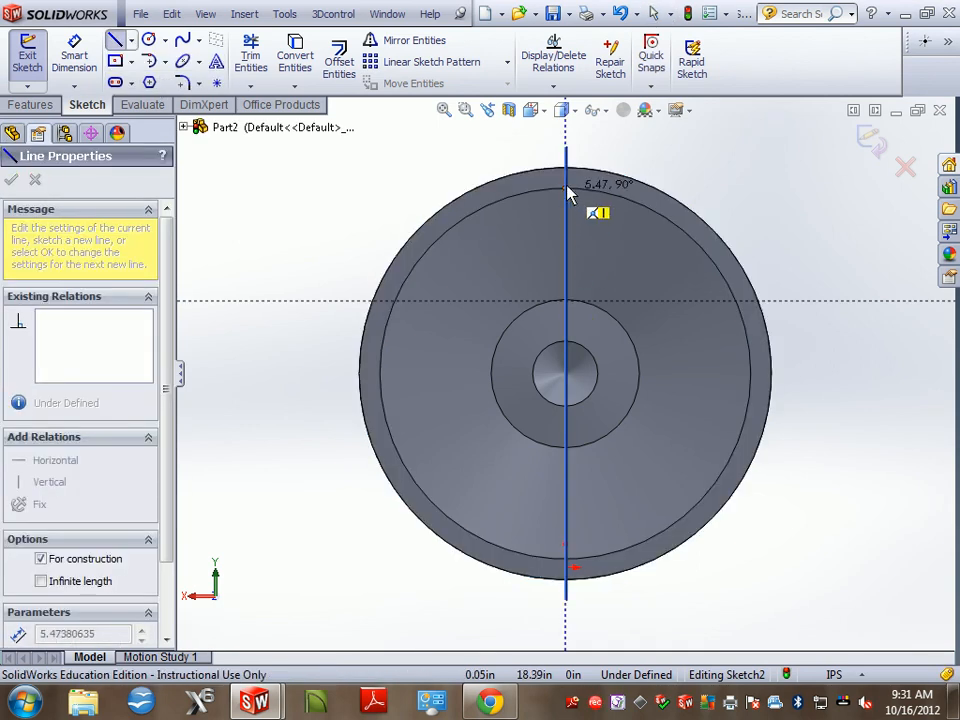
{"action": "left_click", "coordinate": [566, 189]}
{"action": "key", "text": "Escape"}
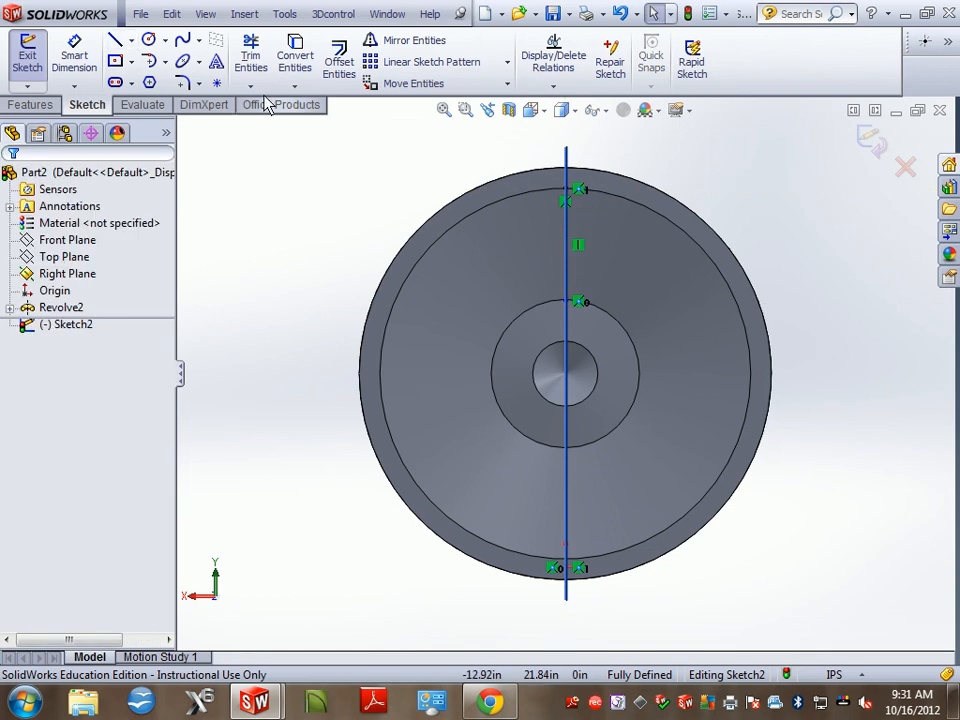
Sketch two connected slanted lines, about 3.11 in and 3.47 in long, left of the centerline from its upper end to its lower end.
{"action": "left_click", "coordinate": [116, 40]}
{"action": "left_click", "coordinate": [565, 189]}
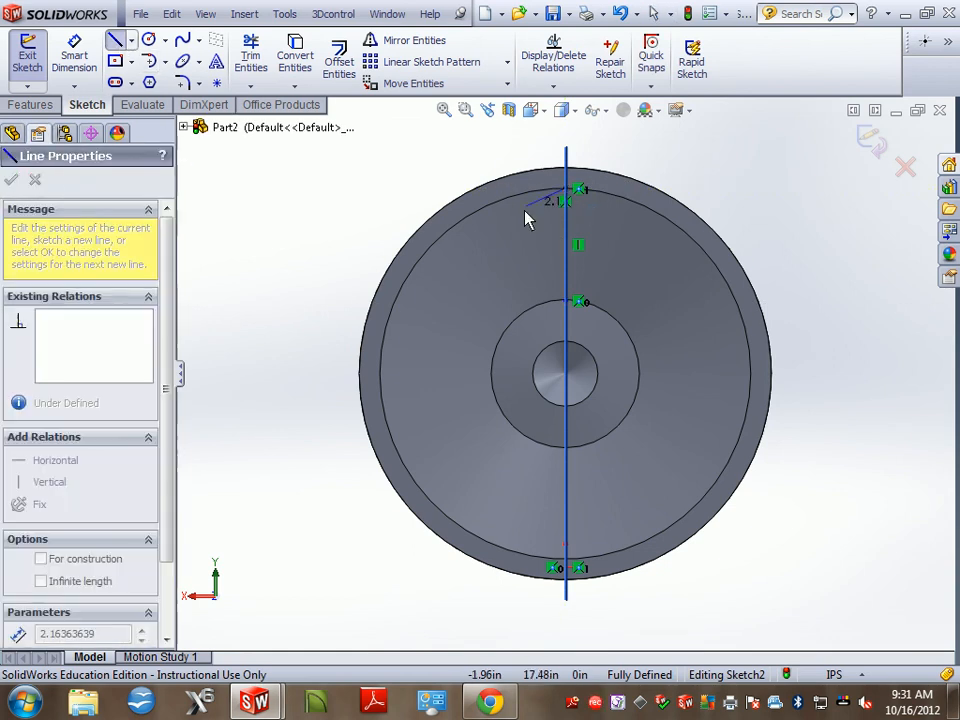
{"action": "left_click", "coordinate": [529, 241]}
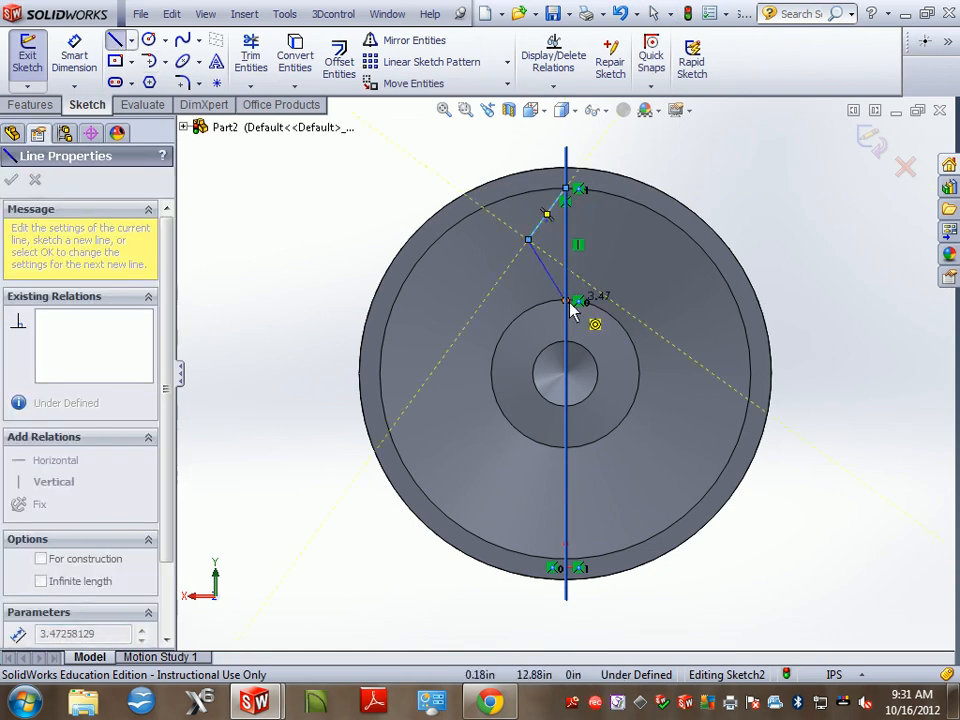
{"action": "left_click", "coordinate": [566, 301]}
{"action": "key", "text": "Escape"}
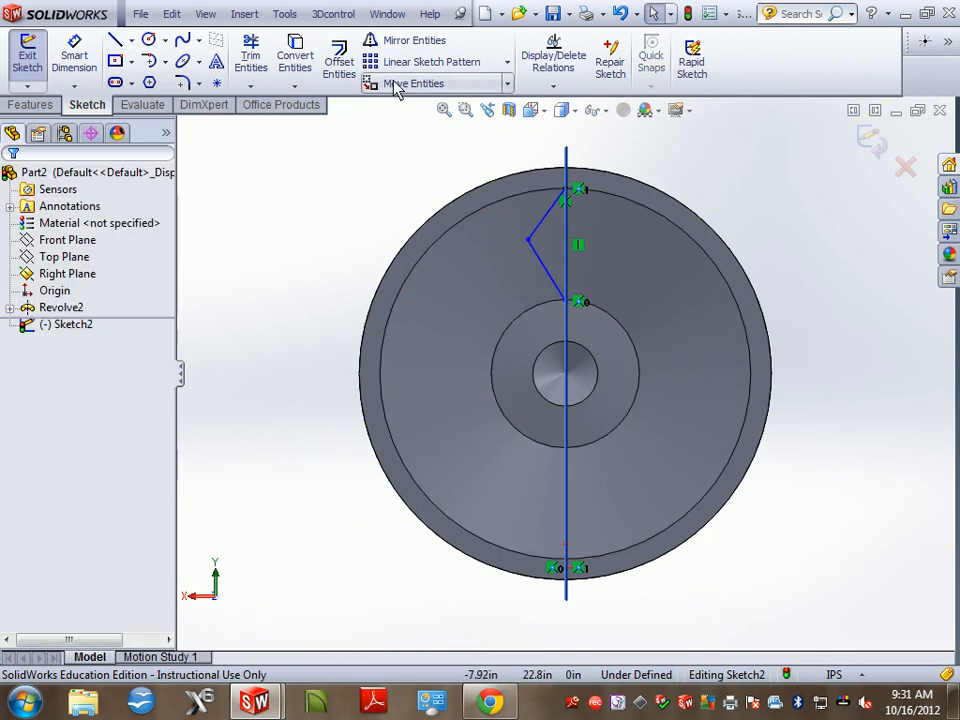
Mirror both slanted lines about the vertical centerline to close the diamond shape.
{"action": "left_click", "coordinate": [410, 40]}
{"action": "left_click", "coordinate": [552, 221]}
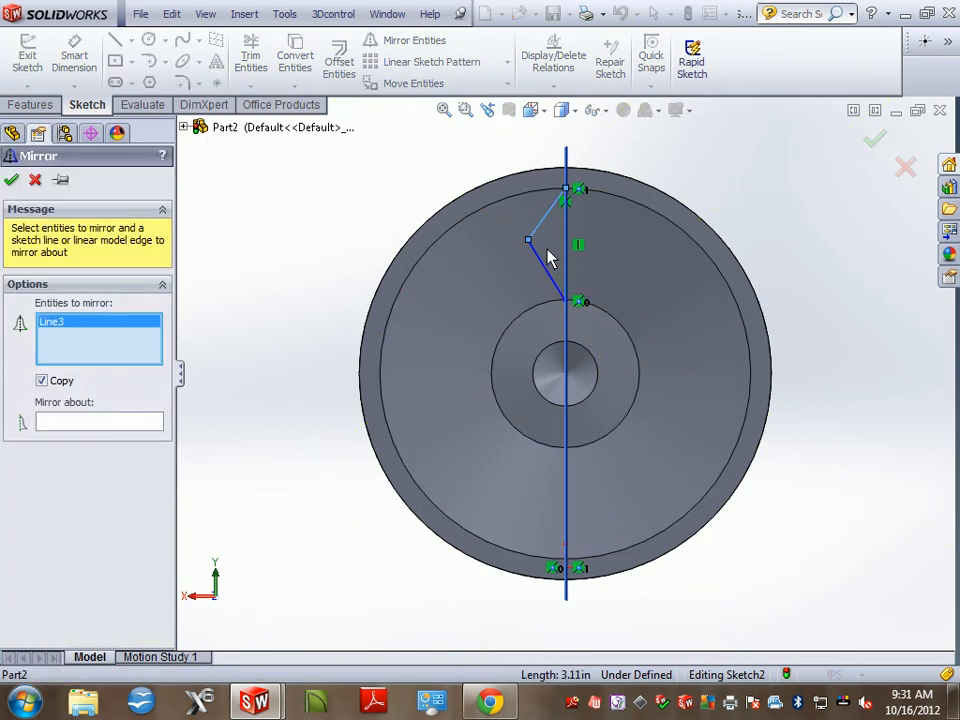
{"action": "left_click", "coordinate": [547, 275]}
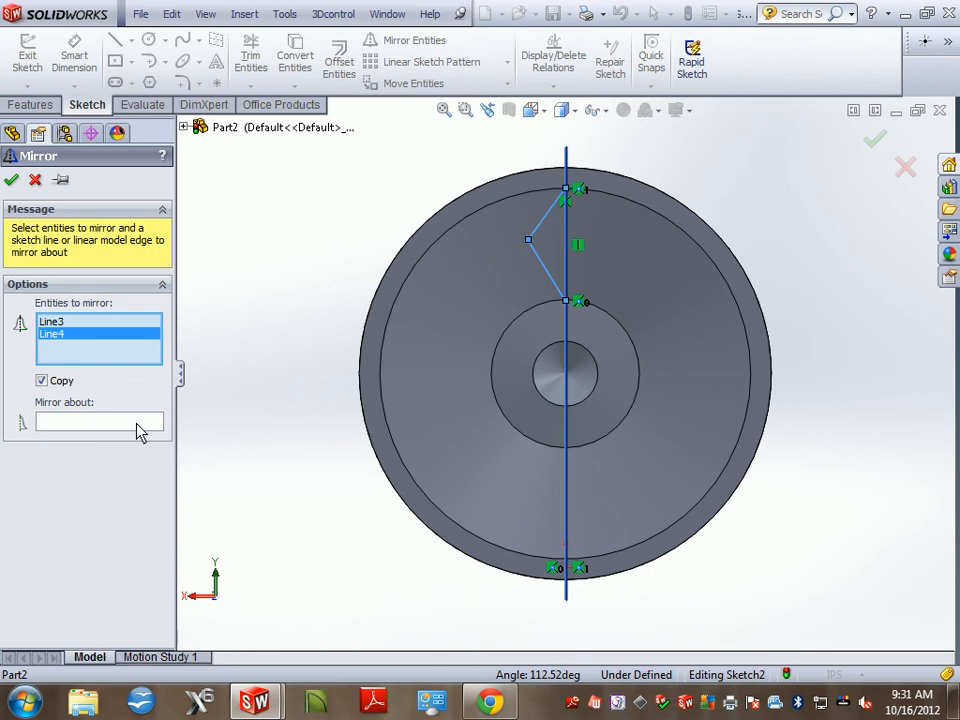
{"action": "left_click", "coordinate": [137, 424]}
{"action": "left_click", "coordinate": [566, 268]}
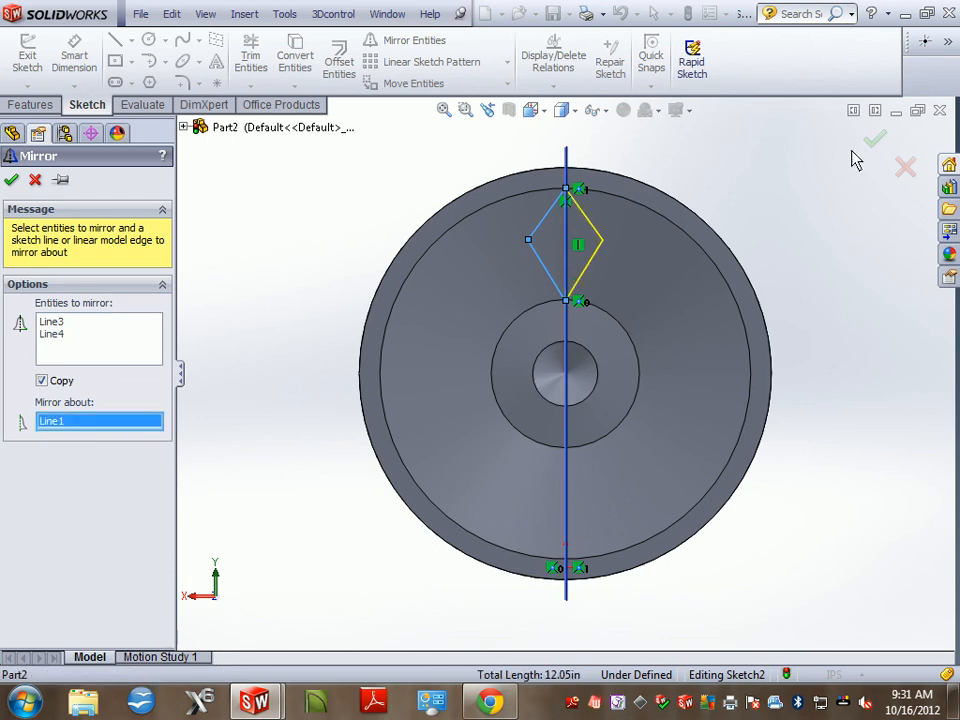
{"action": "left_click", "coordinate": [875, 142]}
Cut the diamond profile through the wheel with a blind Extruded Cut 10.66 in deep.
{"action": "left_click", "coordinate": [38, 106]}
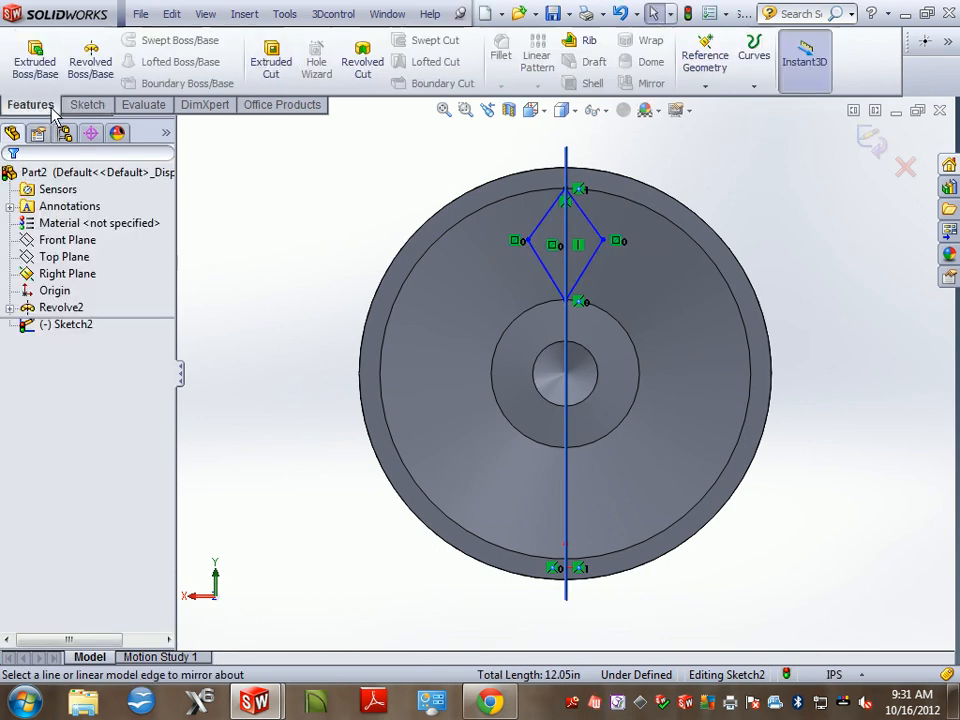
{"action": "left_click", "coordinate": [270, 64]}
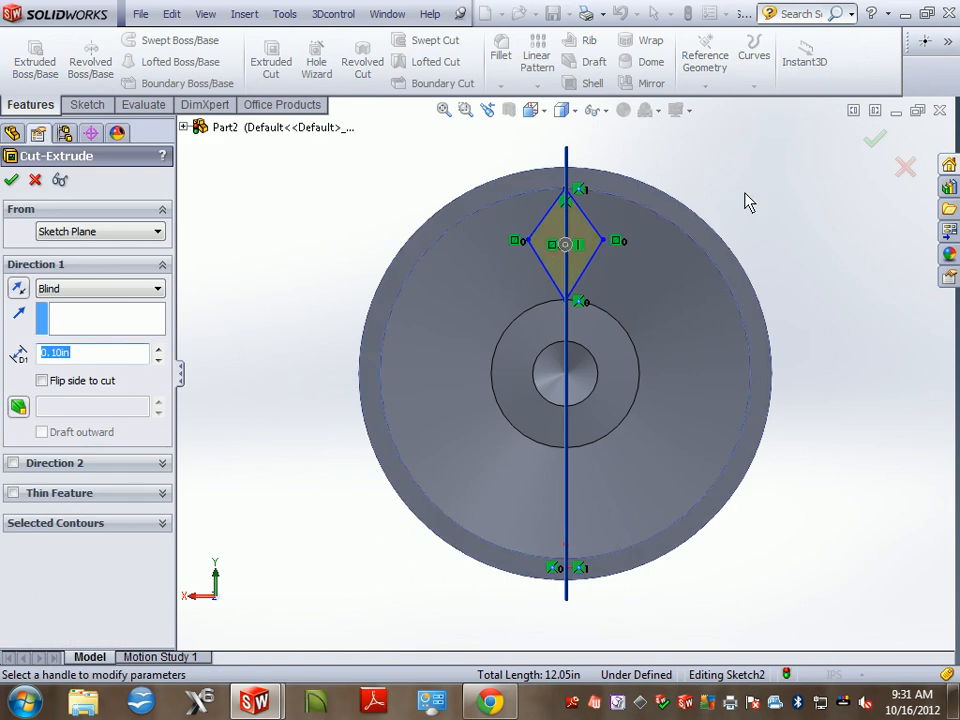
{"action": "middle_click_drag", "start_coordinate": [745, 194], "coordinate": [838, 206]}
{"action": "left_click_drag", "start_coordinate": [611, 243], "coordinate": [476, 246]}
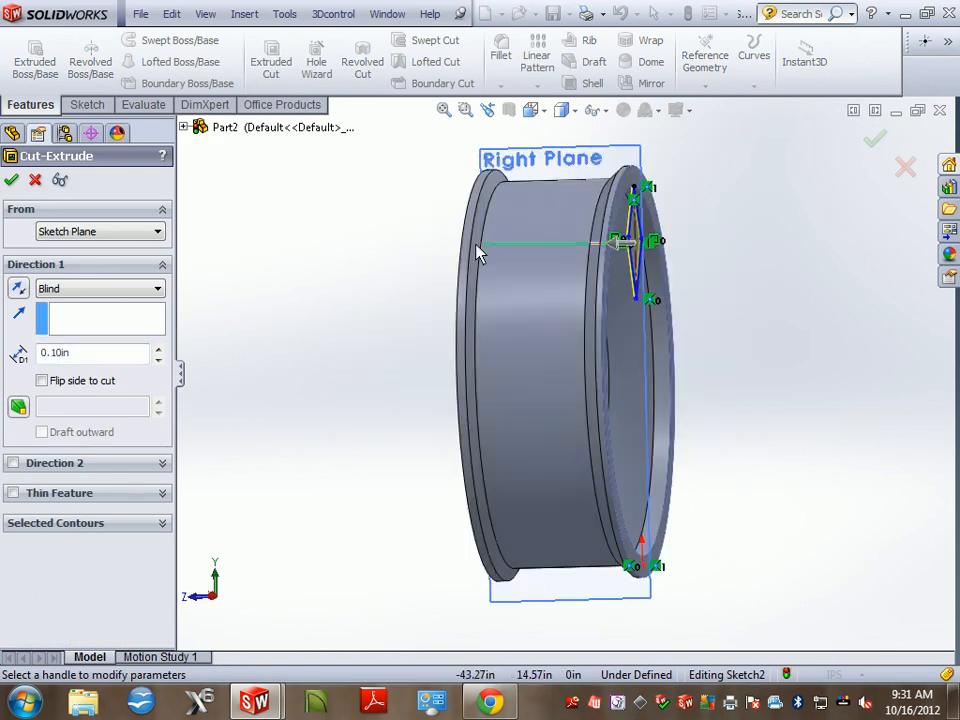
{"action": "left_click_drag", "start_coordinate": [620, 243], "coordinate": [511, 249]}
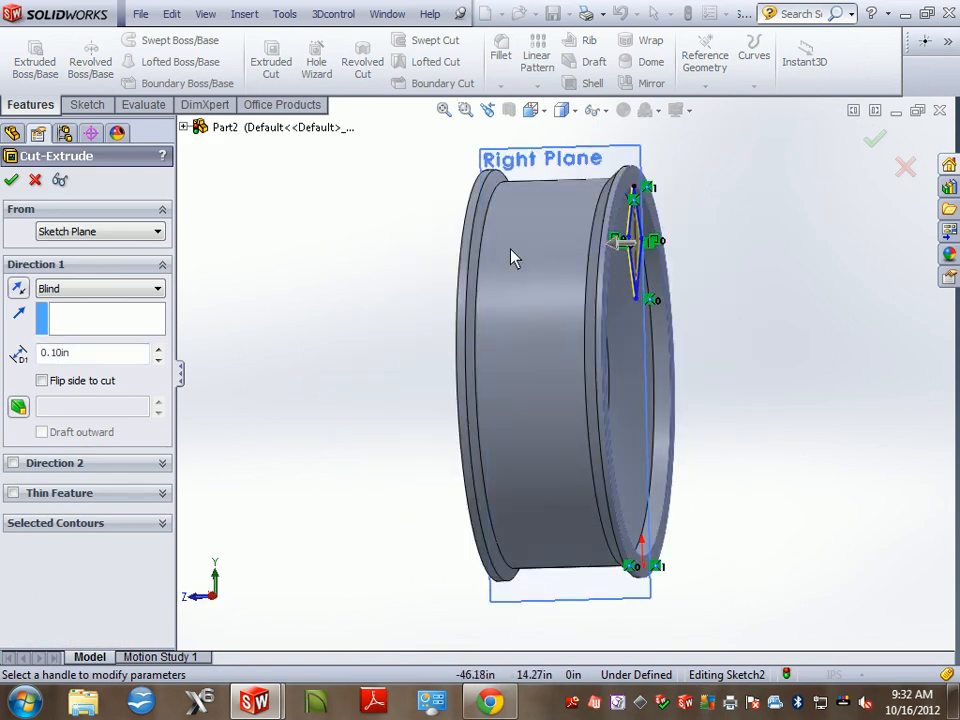
{"action": "scroll", "coordinate": [617, 249], "scroll_direction": "down", "scroll_amount": 3}
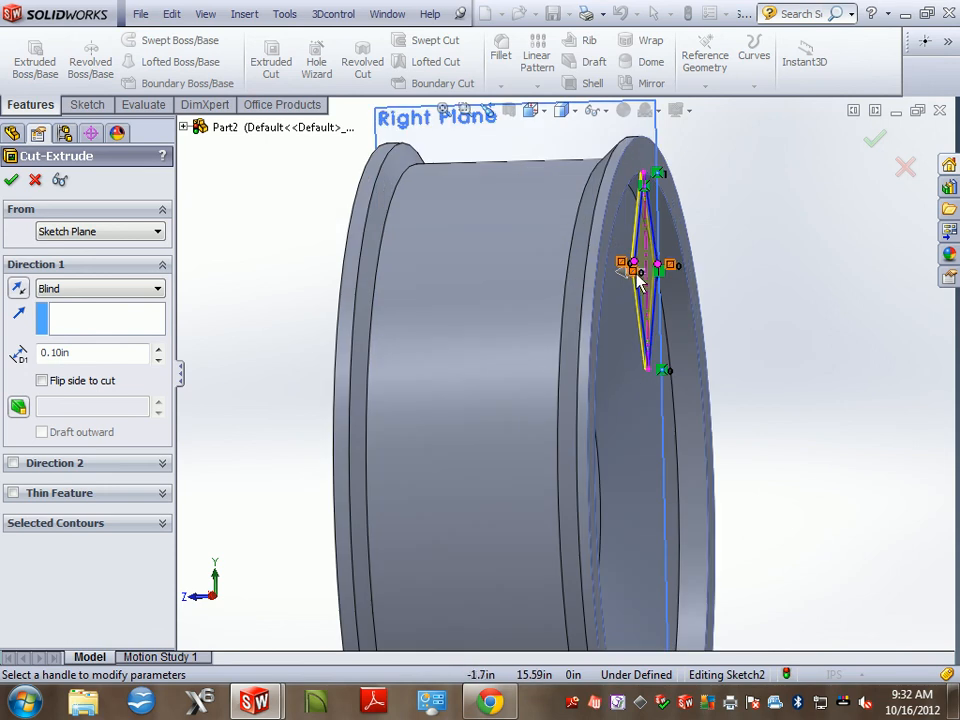
{"action": "left_click_drag", "start_coordinate": [628, 272], "coordinate": [250, 280]}
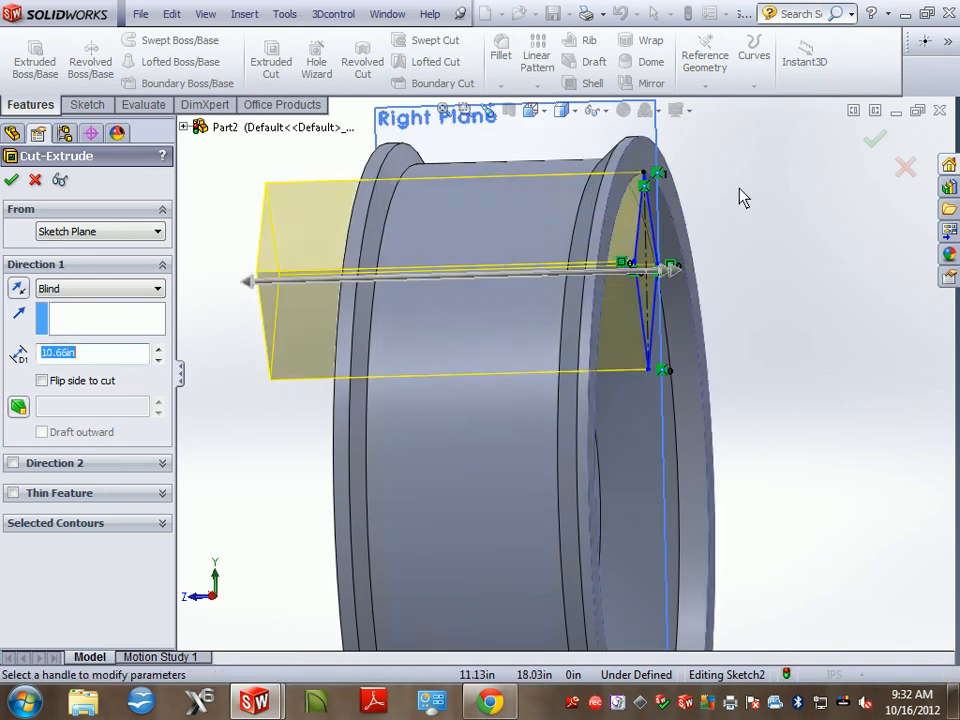
{"action": "left_click", "coordinate": [882, 138]}
Create a circular pattern of the diamond cut about the rim's outer circular edge, with 10 equally spaced instances over 360 degrees.
{"action": "middle_click_drag", "start_coordinate": [823, 206], "coordinate": [714, 189]}
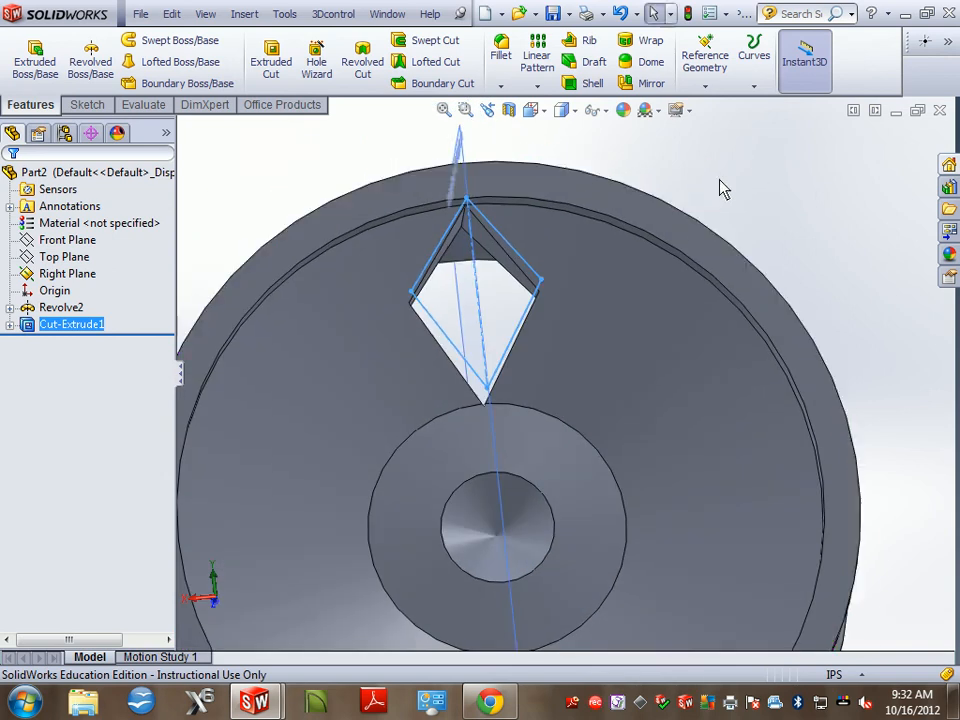
{"action": "scroll", "coordinate": [508, 222], "scroll_direction": "up", "scroll_amount": 1}
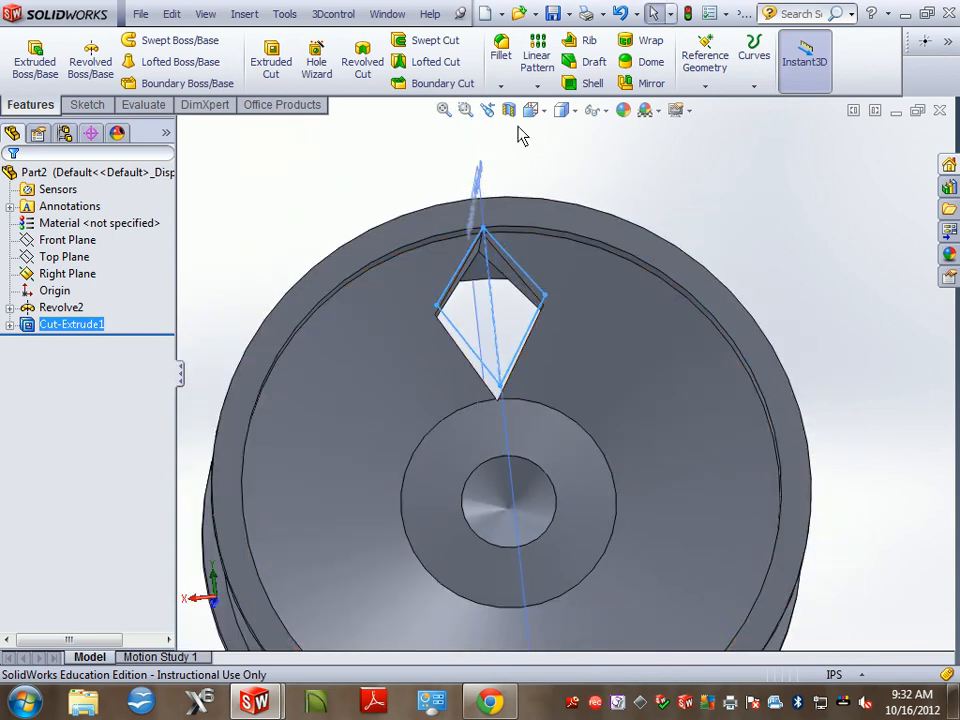
{"action": "left_click", "coordinate": [537, 86]}
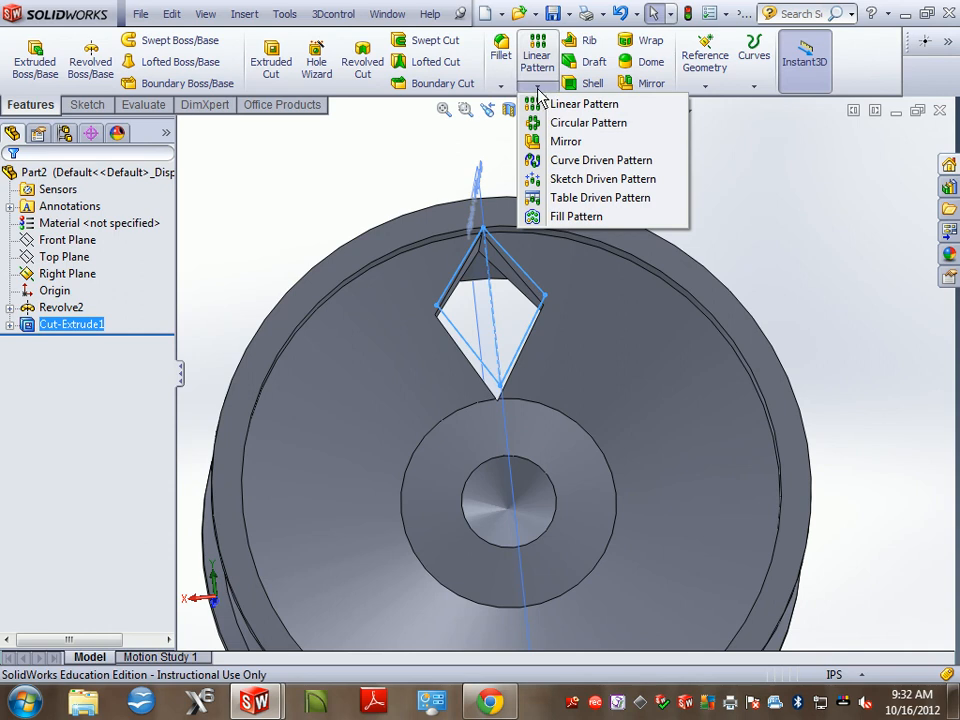
{"action": "left_click", "coordinate": [578, 123]}
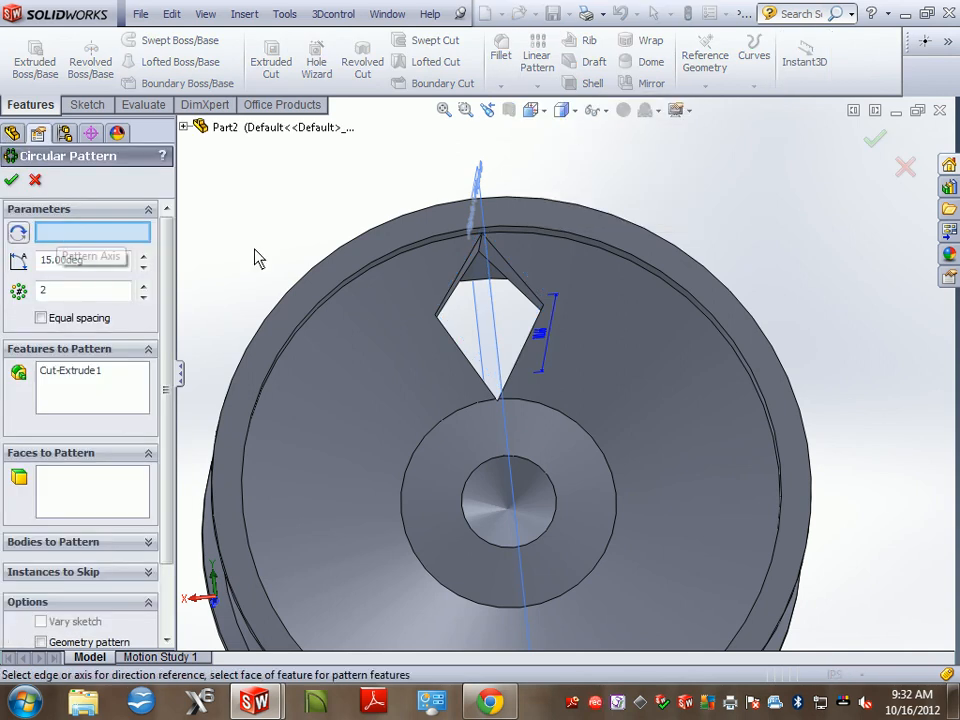
{"action": "left_click", "coordinate": [332, 261]}
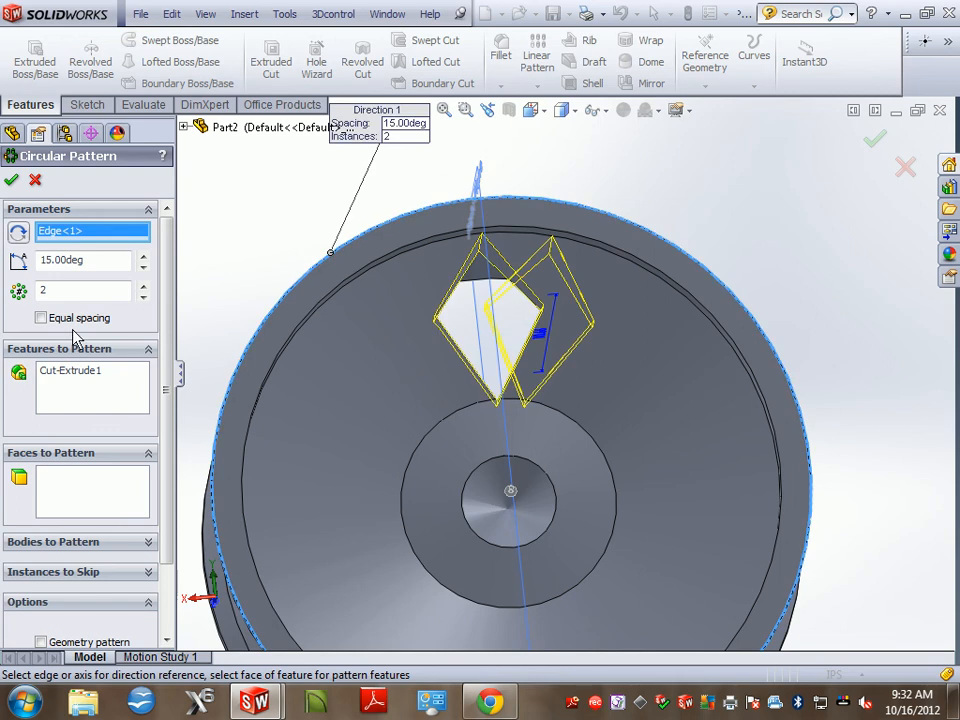
{"action": "left_click", "coordinate": [40, 318]}
{"action": "left_click", "coordinate": [143, 286]}
{"action": "left_click", "coordinate": [143, 286]}
{"action": "left_click", "coordinate": [143, 286]}
{"action": "left_click", "coordinate": [143, 286]}
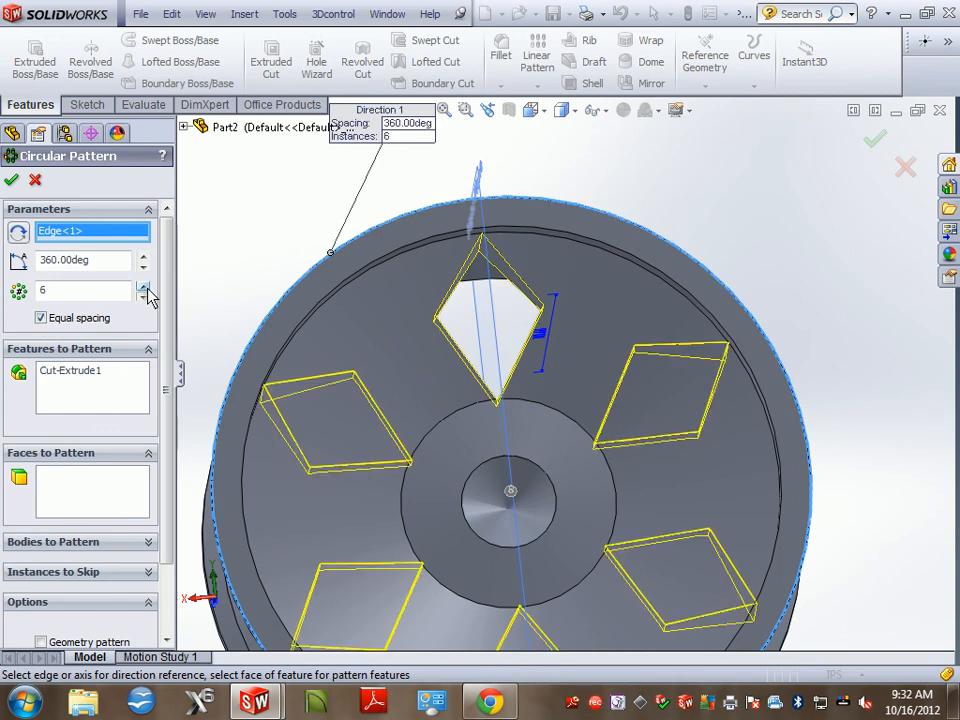
{"action": "left_click", "coordinate": [143, 286]}
{"action": "left_click", "coordinate": [143, 286]}
{"action": "left_click", "coordinate": [143, 286]}
{"action": "left_click", "coordinate": [143, 286]}
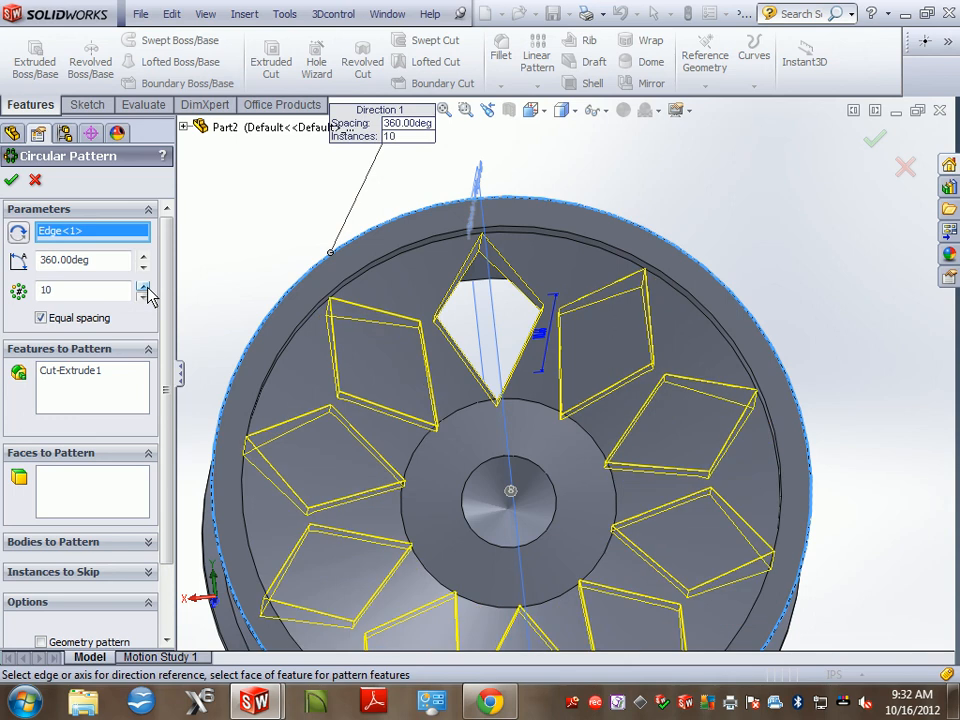
{"action": "left_click", "coordinate": [875, 139]}
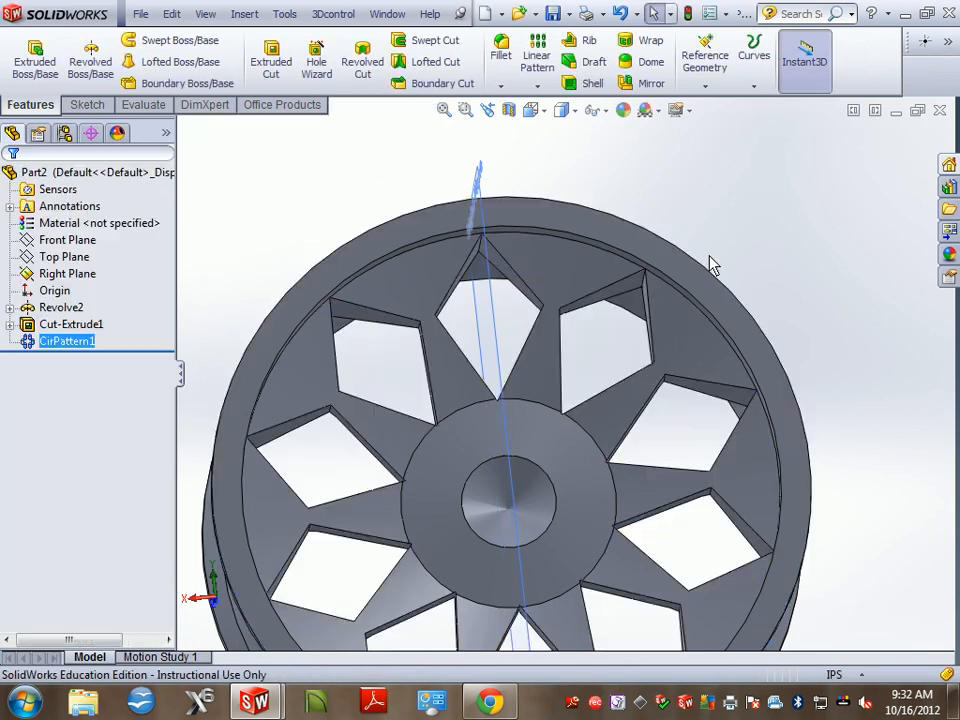
Examine the patterned diamond openings and the conical hub face from several angles.
{"action": "middle_click_drag", "start_coordinate": [714, 246], "coordinate": [744, 213]}
{"action": "scroll", "coordinate": [744, 213], "scroll_direction": "down", "scroll_amount": 1}
{"action": "scroll", "coordinate": [765, 264], "scroll_direction": "up", "scroll_amount": 4}
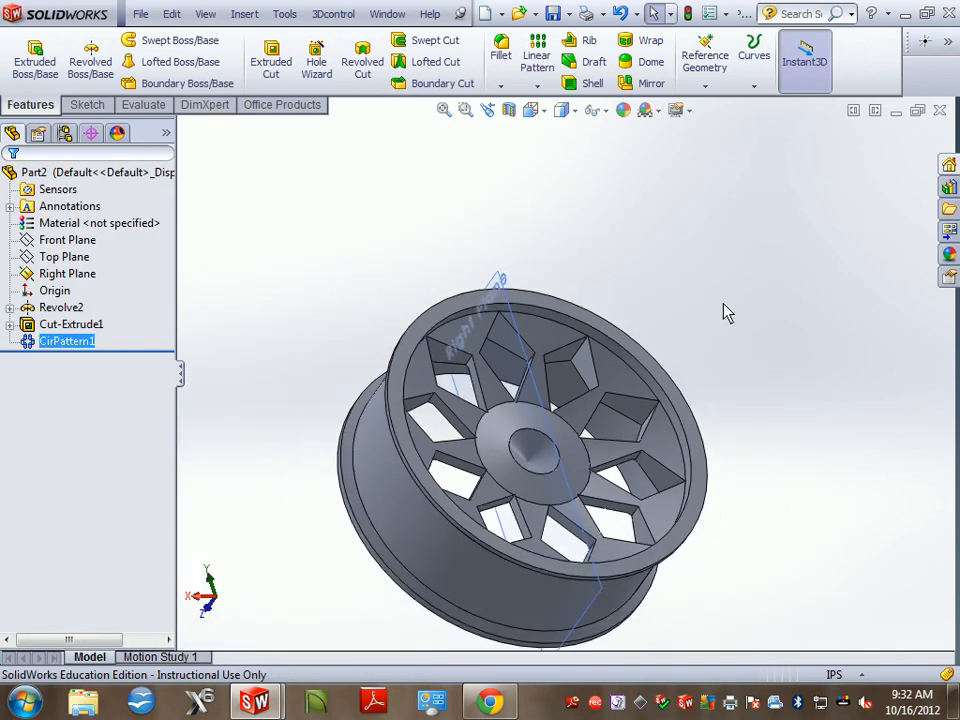
{"action": "scroll", "coordinate": [724, 306], "scroll_direction": "down", "scroll_amount": 2}
{"action": "middle_click_drag", "start_coordinate": [757, 357], "coordinate": [765, 392]}
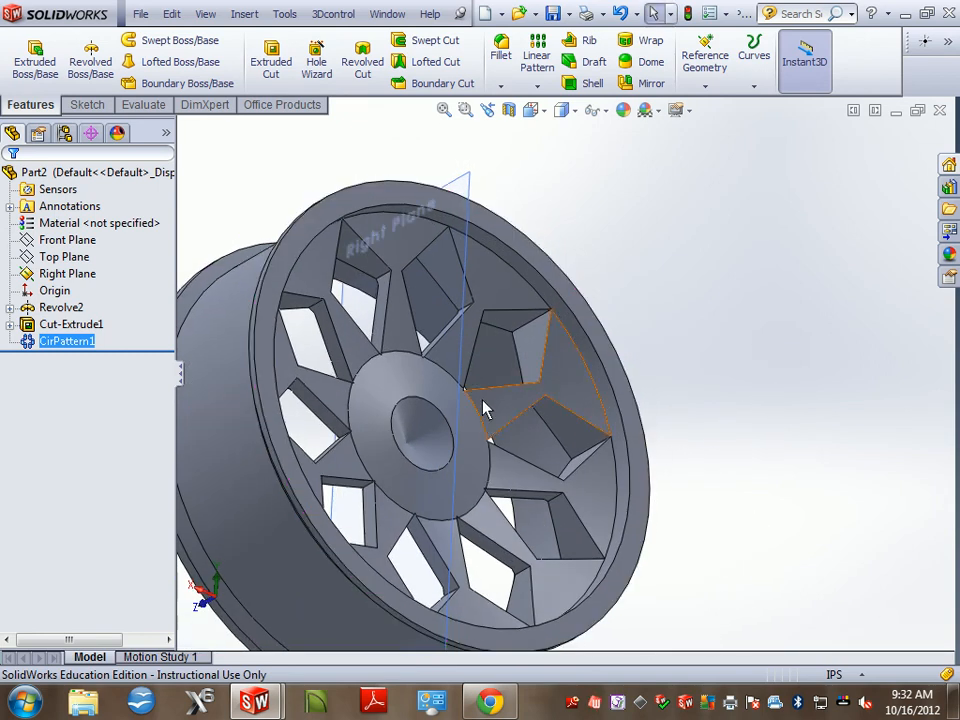
{"action": "left_click", "coordinate": [386, 446]}
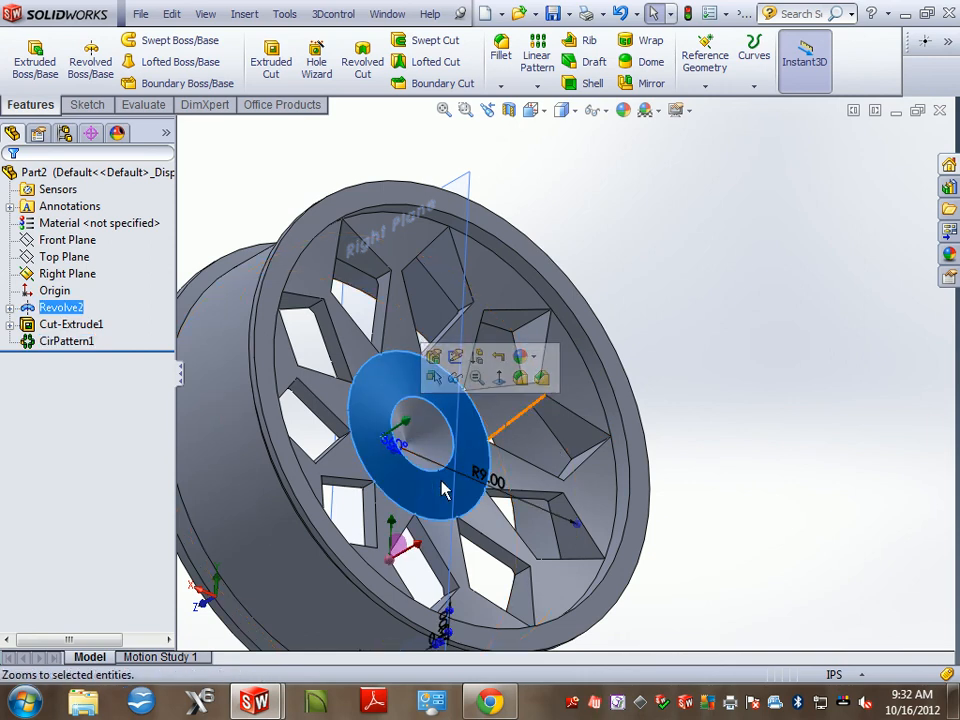
{"action": "scroll", "coordinate": [480, 487], "scroll_direction": "down", "scroll_amount": 2}
{"action": "scroll", "coordinate": [479, 486], "scroll_direction": "up", "scroll_amount": 1}
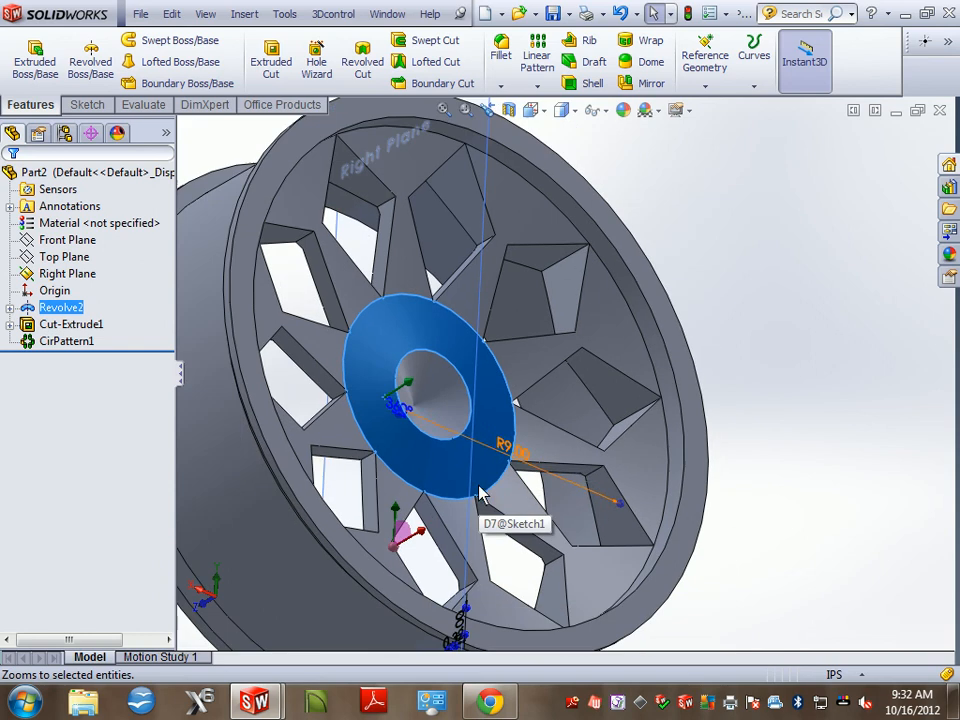
{"action": "middle_click_drag", "start_coordinate": [544, 465], "coordinate": [508, 496]}
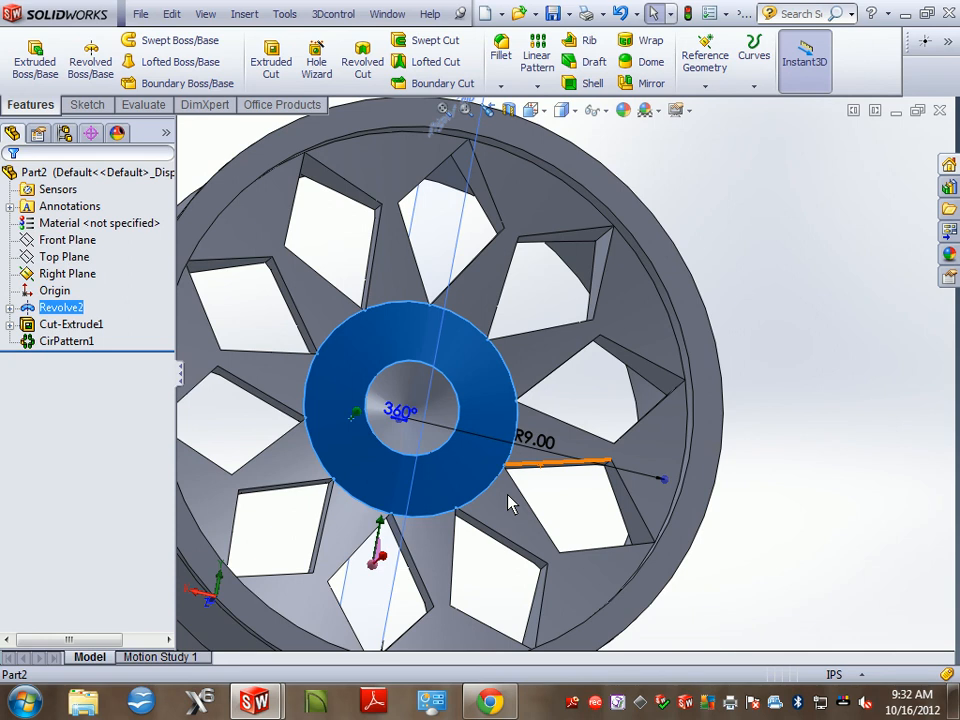
Save the part to the Desktop under the name rim design.
{"action": "left_click", "coordinate": [140, 14]}
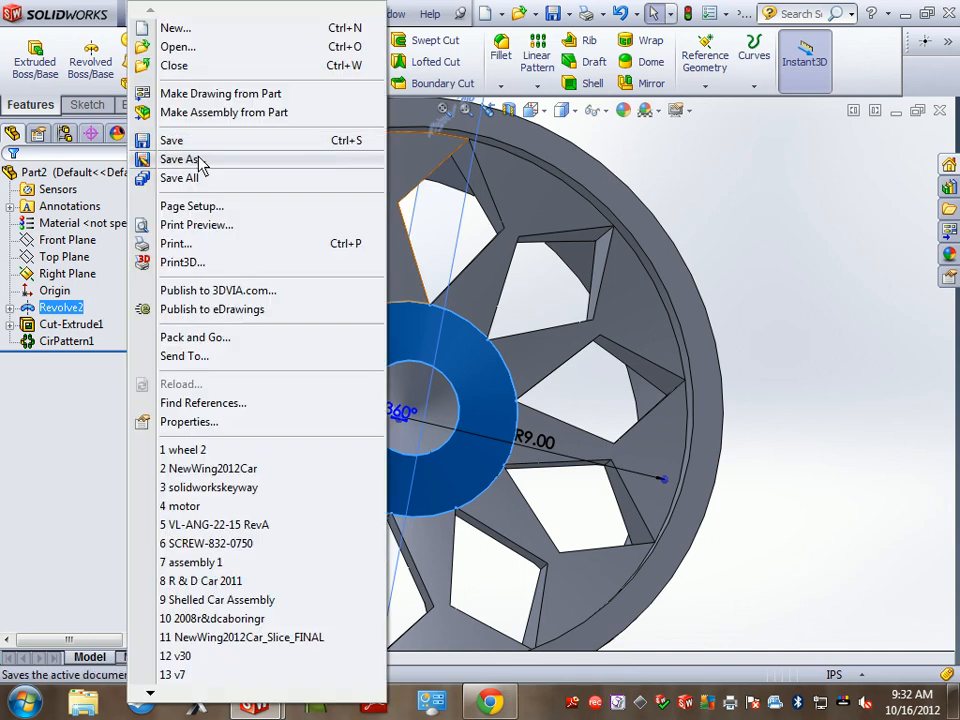
{"action": "left_click", "coordinate": [200, 162]}
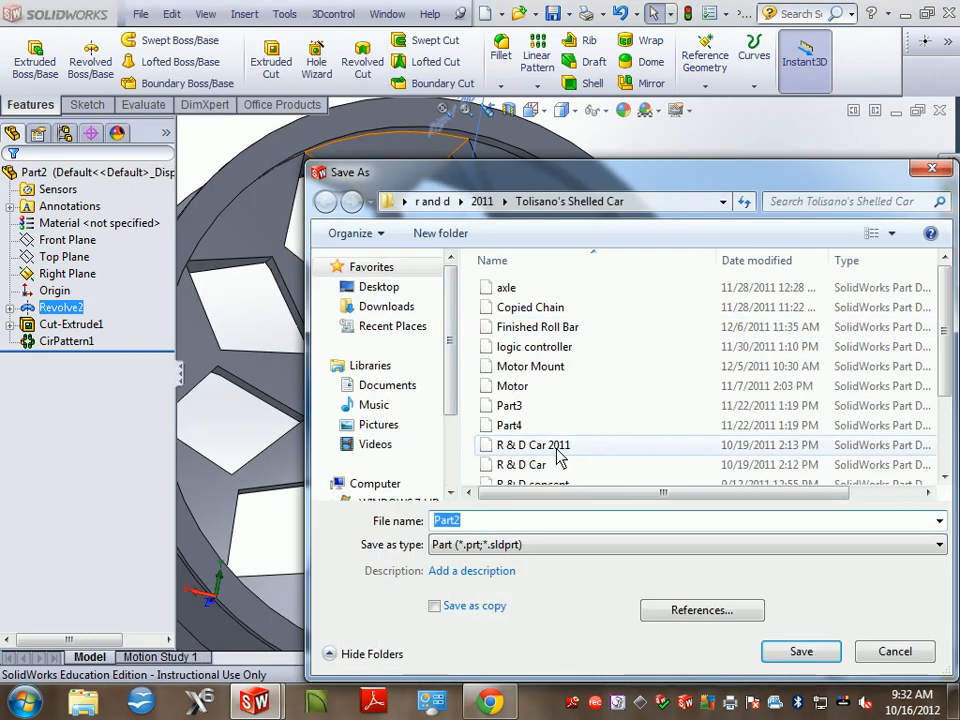
{"action": "left_click", "coordinate": [360, 287]}
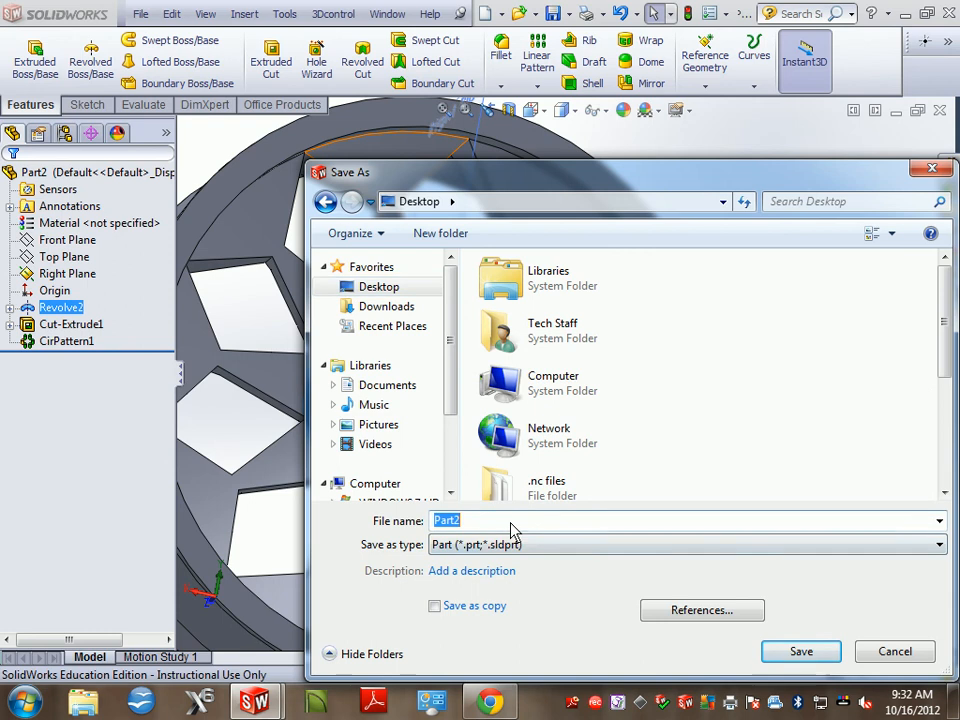
{"action": "type", "text": "rim "}
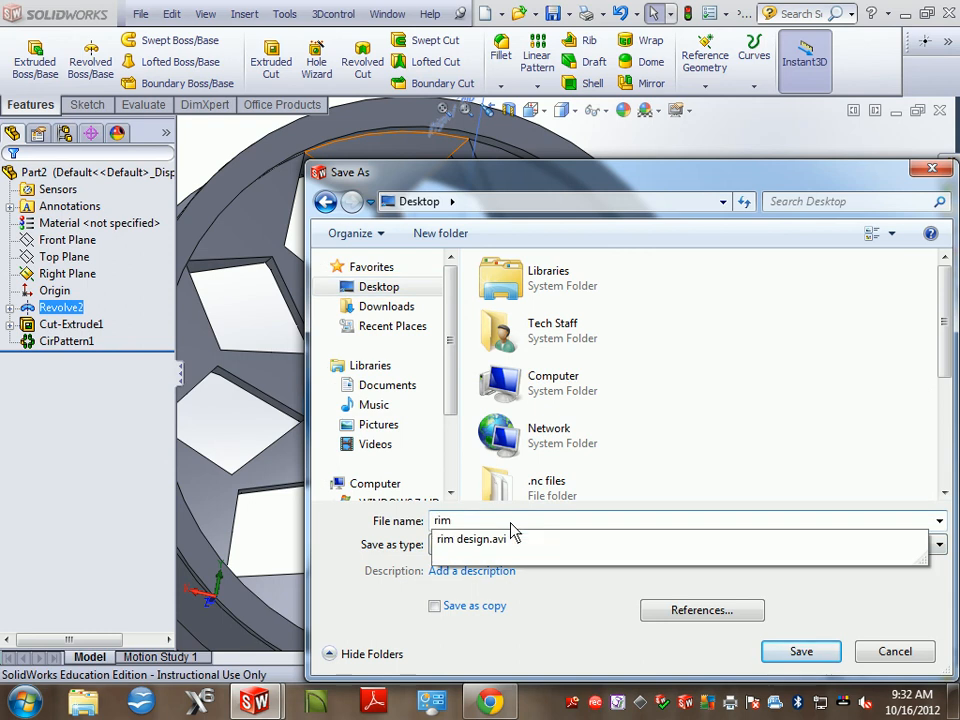
{"action": "type", "text": "desig"}
{"action": "key", "text": "Return"}
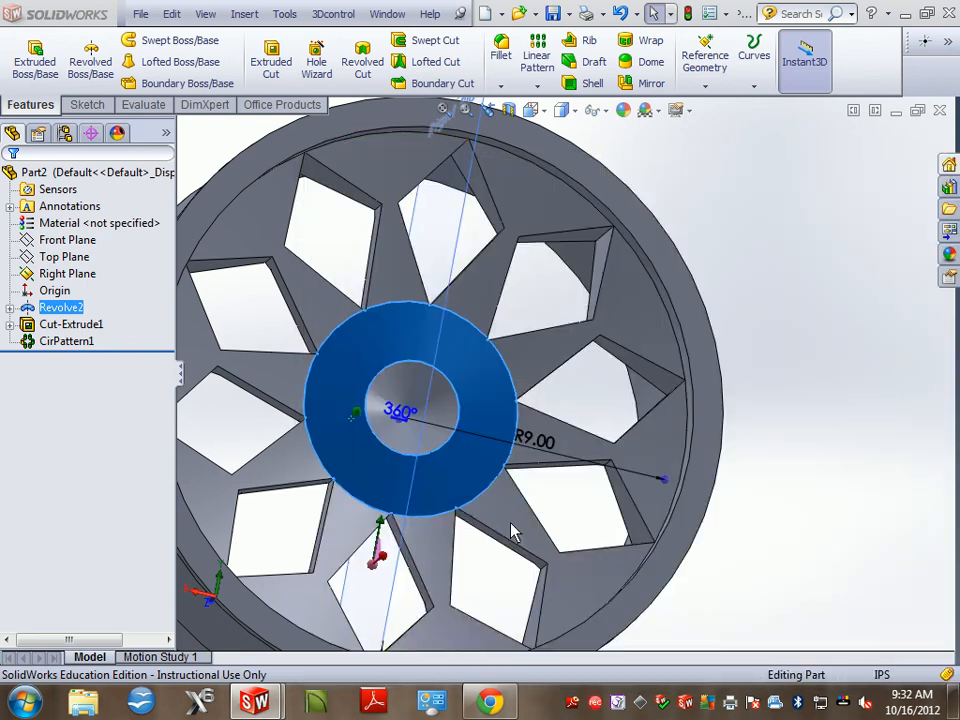